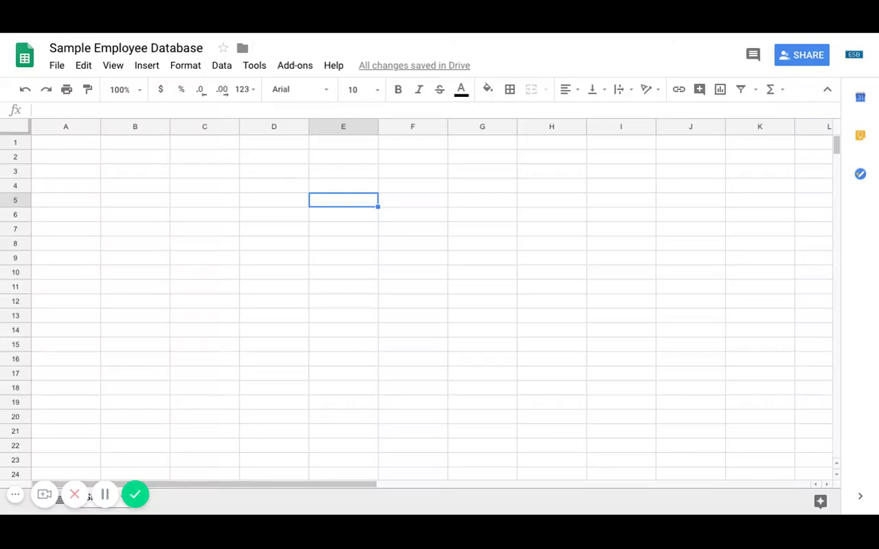
# Step: Delete the unused columns H through Z
pyautogui.click(14, 496)
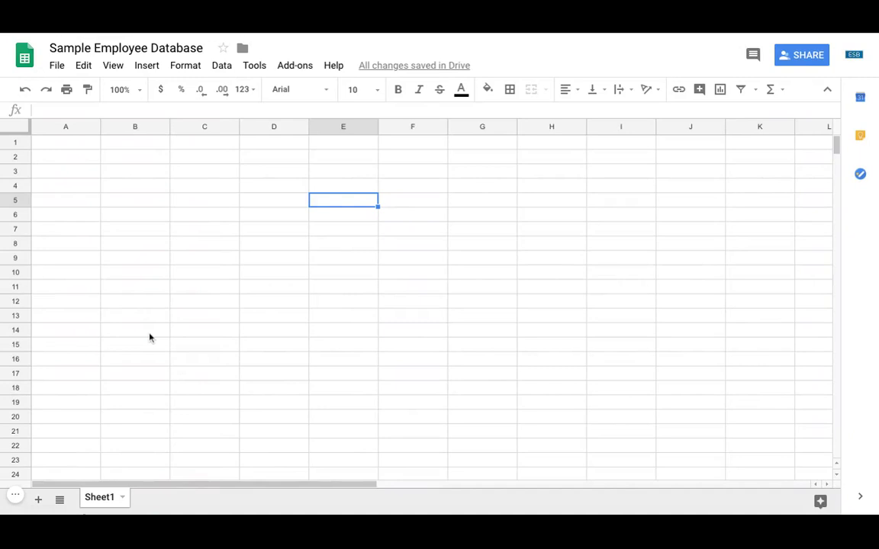
pyautogui.click(553, 127)
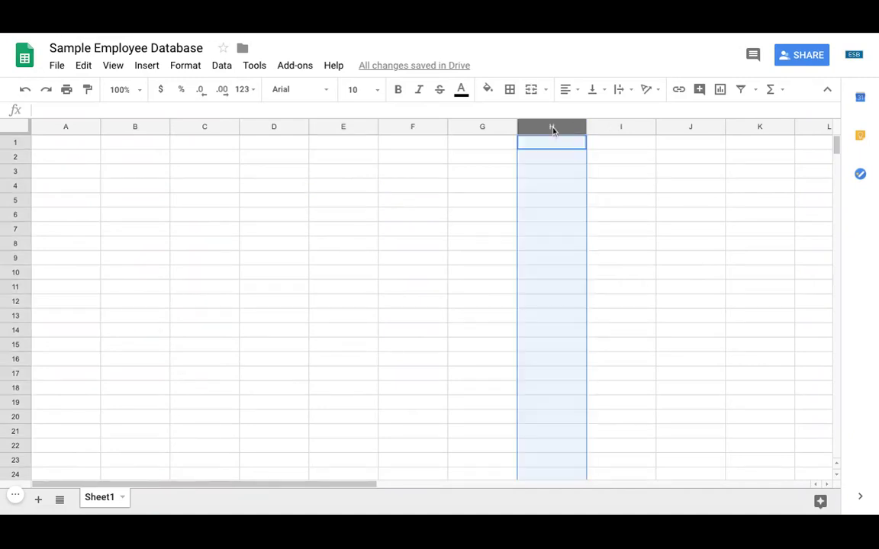
pyautogui.hscroll(10, 580, 168)
pyautogui.keyDown('shift'); pyautogui.click(755, 129); pyautogui.keyUp('shift')
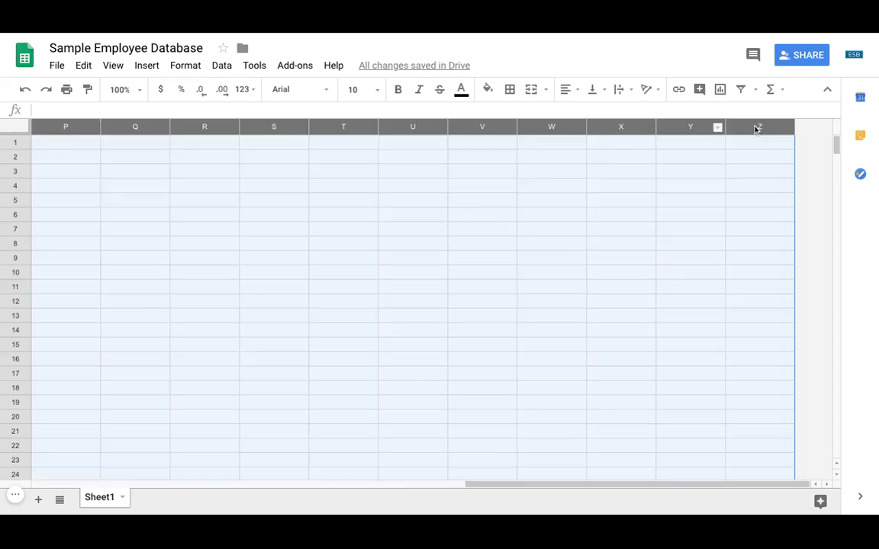
pyautogui.rightClick(755, 129)
pyautogui.click(810, 259)
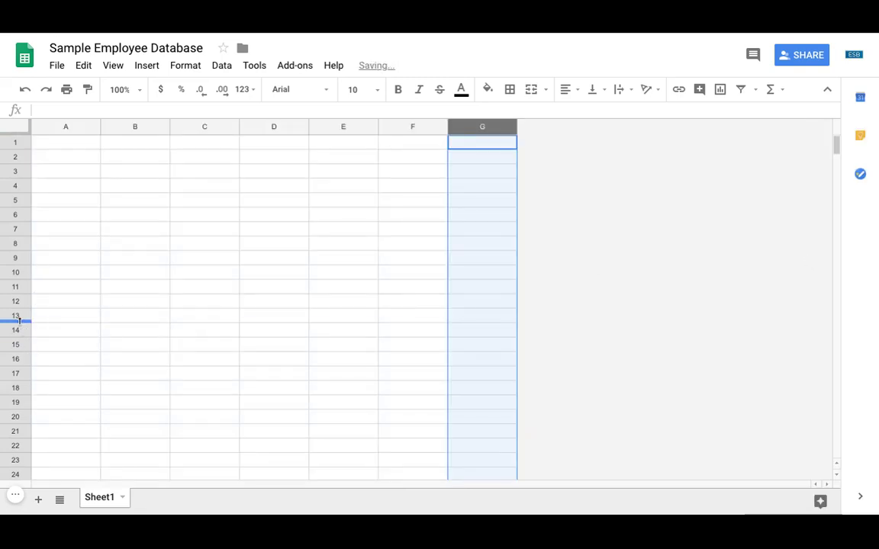
# Step: Delete the unused rows 13 through 1000
pyautogui.click(17, 313)
pyautogui.scroll(-20, 244, 278)
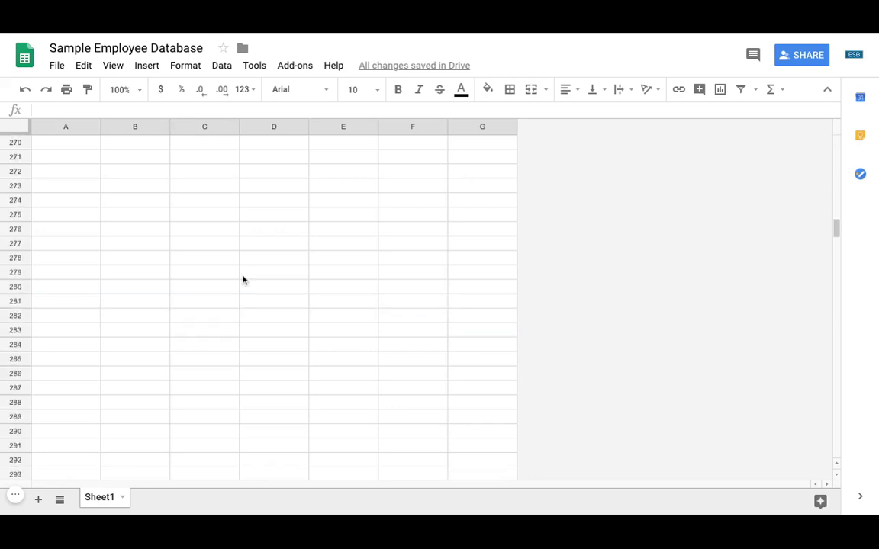
pyautogui.scroll(-7, 243, 280)
pyautogui.scroll(-20, 836, 250)
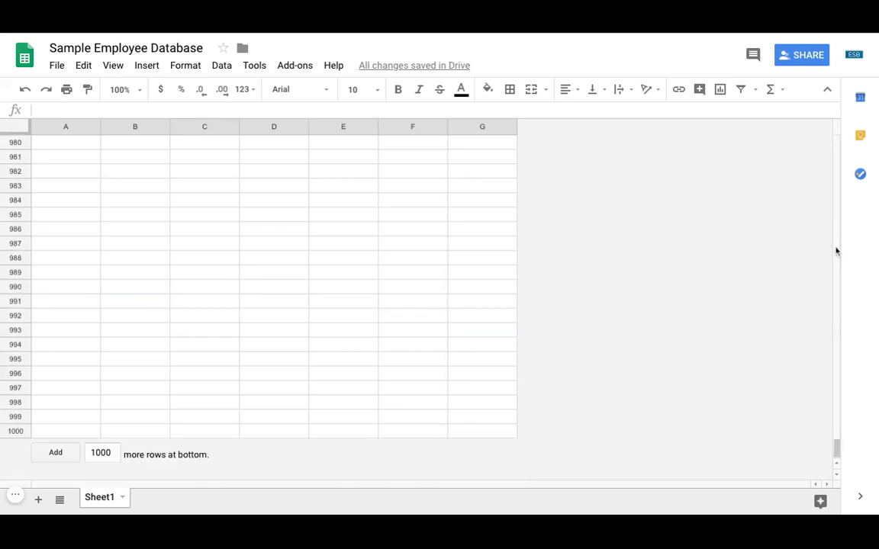
pyautogui.keyDown('shift'); pyautogui.click(15, 432); pyautogui.keyUp('shift')
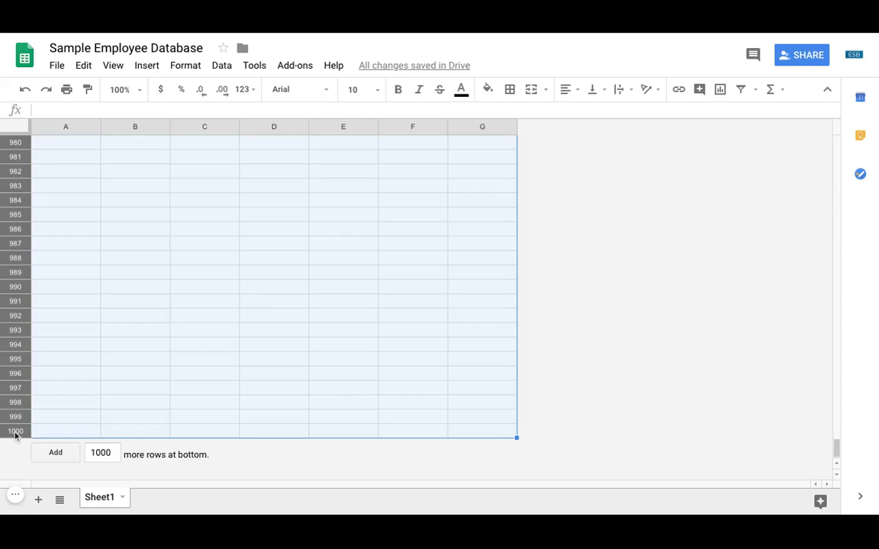
pyautogui.rightClick(15, 431)
pyautogui.scroll(-3, 67, 480)
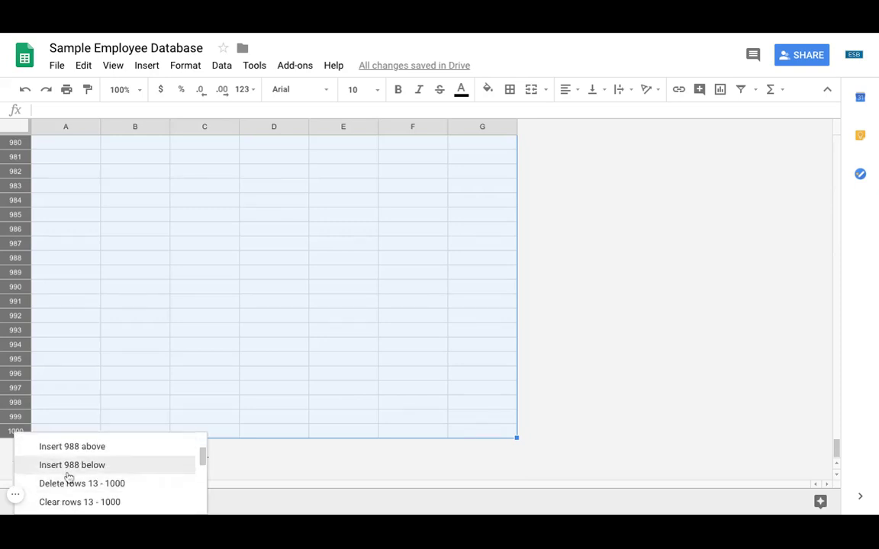
pyautogui.click(78, 487)
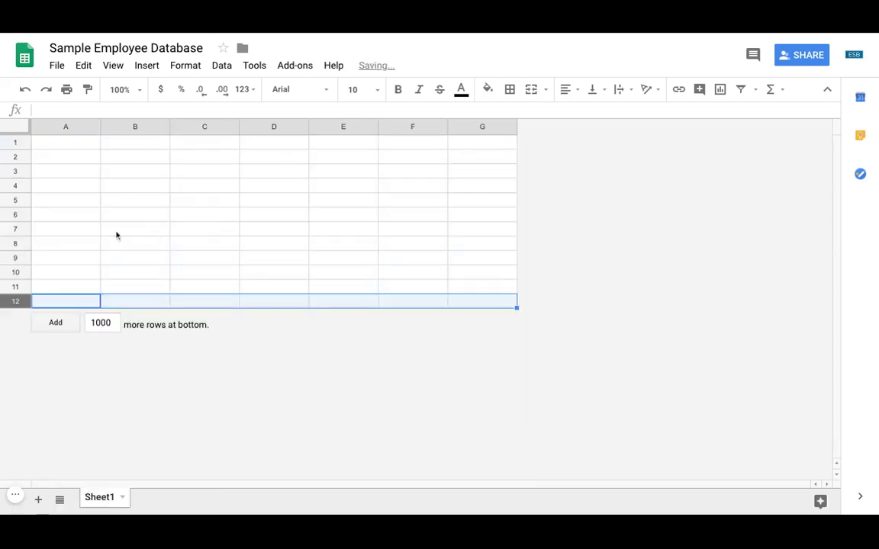
pyautogui.click(116, 217)
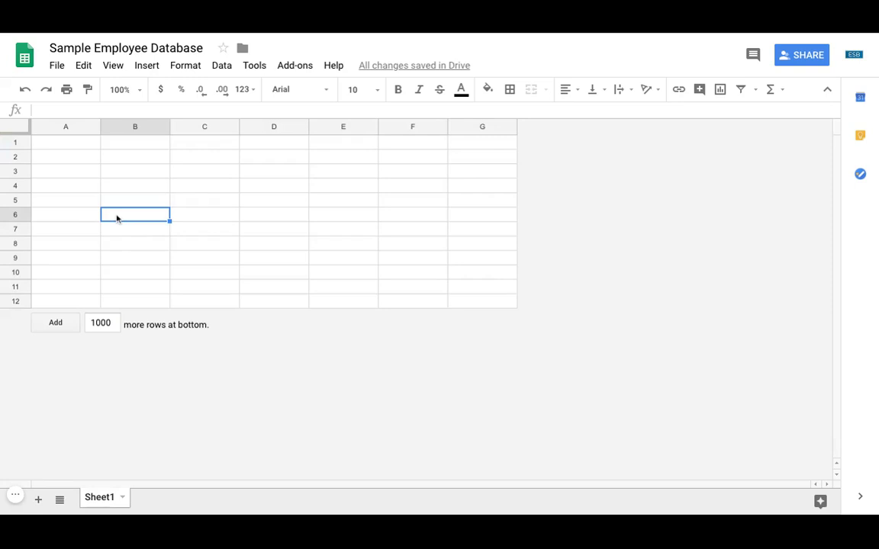
# Step: Enter the headers Name, Position, Phone #, Cell Carrier and Email across B6 to F6
pyautogui.write('Name')
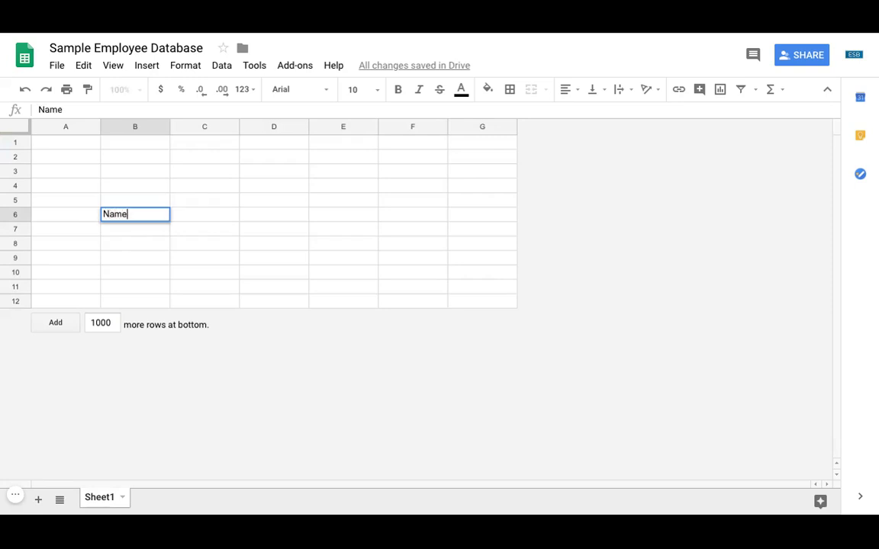
pyautogui.press('Tab')
pyautogui.write('Position')
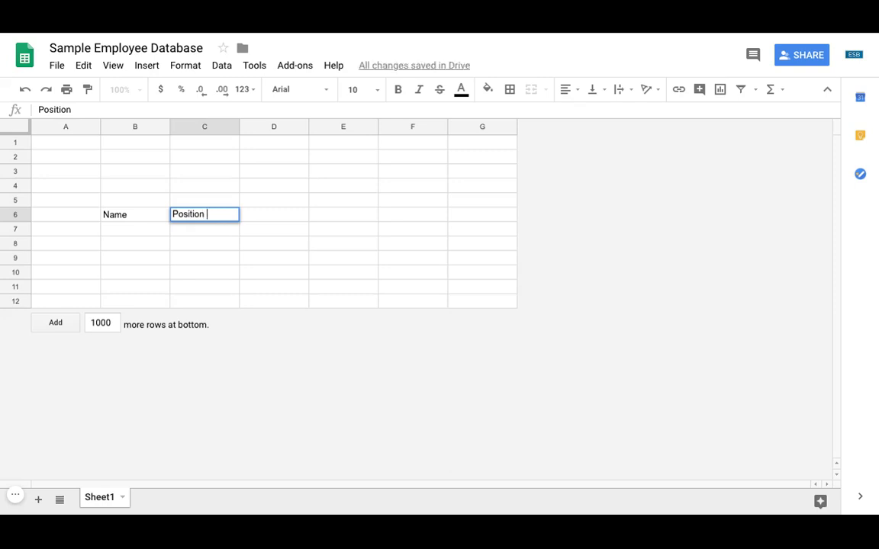
pyautogui.press('Tab')
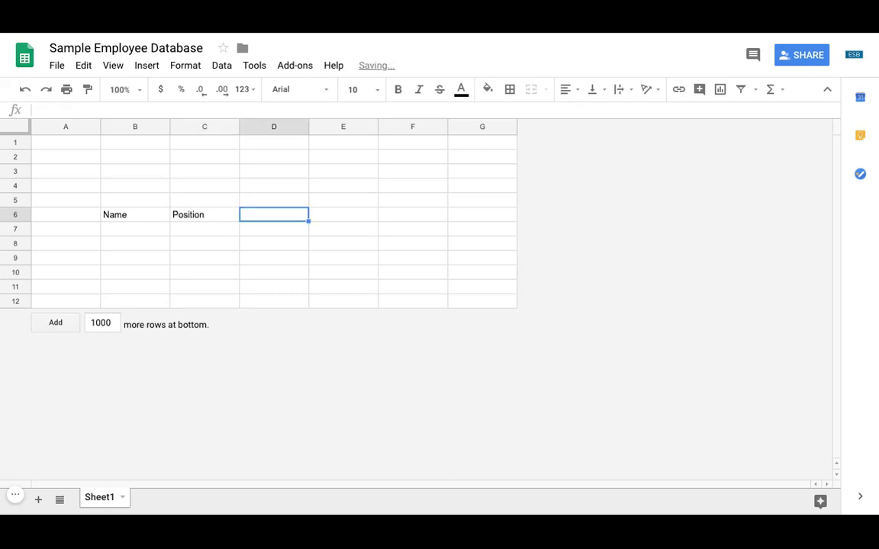
pyautogui.write('Phone #')
pyautogui.press('Tab')
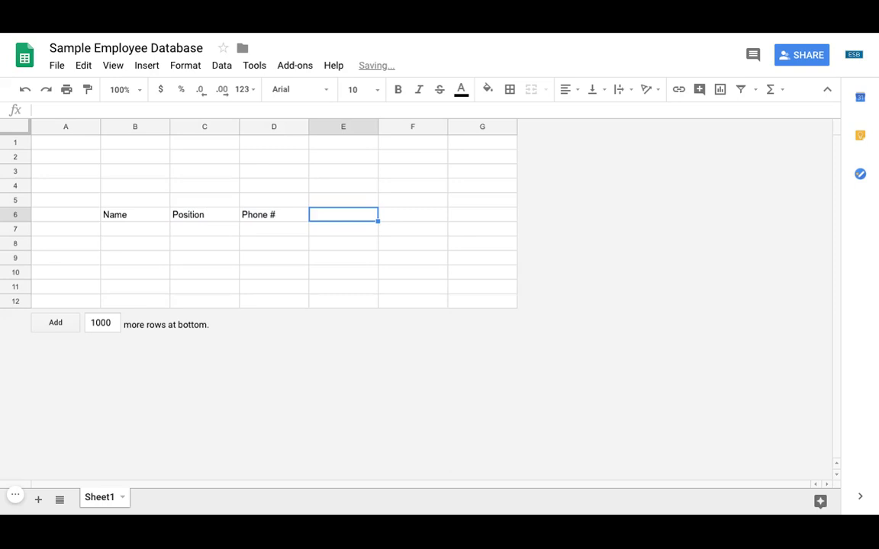
pyautogui.write('Cell Ca')
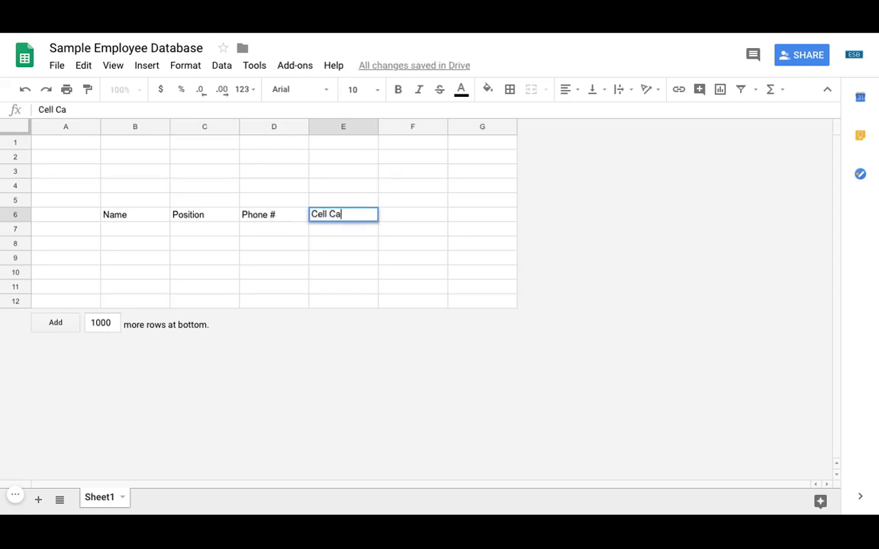
pyautogui.write('rreer')
pyautogui.press('Tab')
pyautogui.write('E')
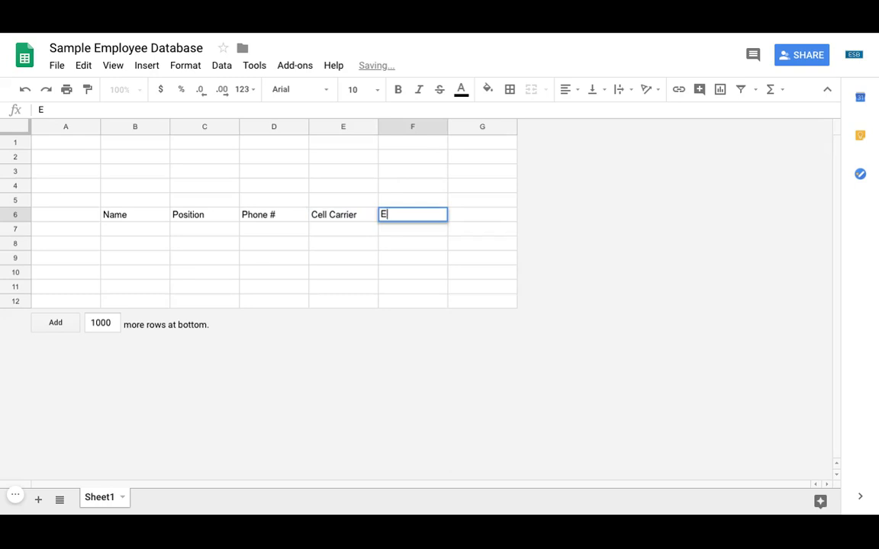
pyautogui.write('mail')
pyautogui.press('Tab')
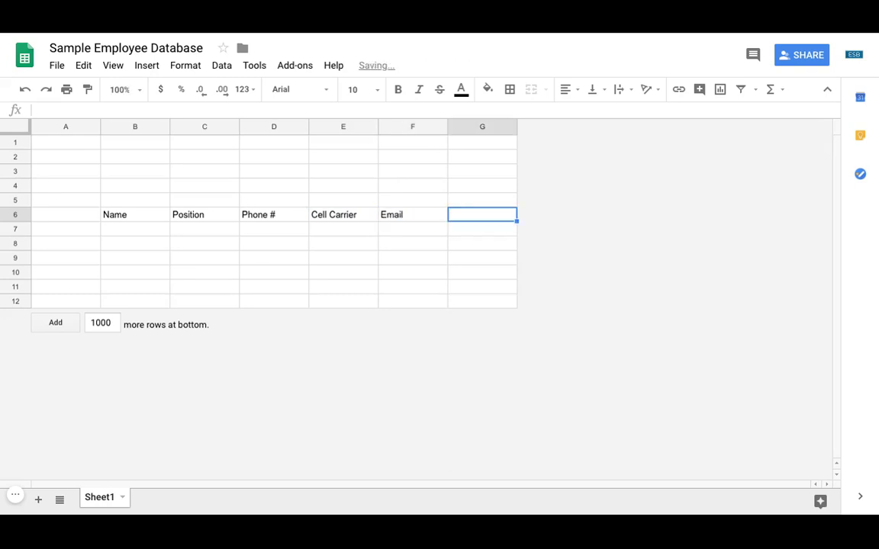
# Step: Insert checkboxes into cells A7:A12
pyautogui.click(71, 231)
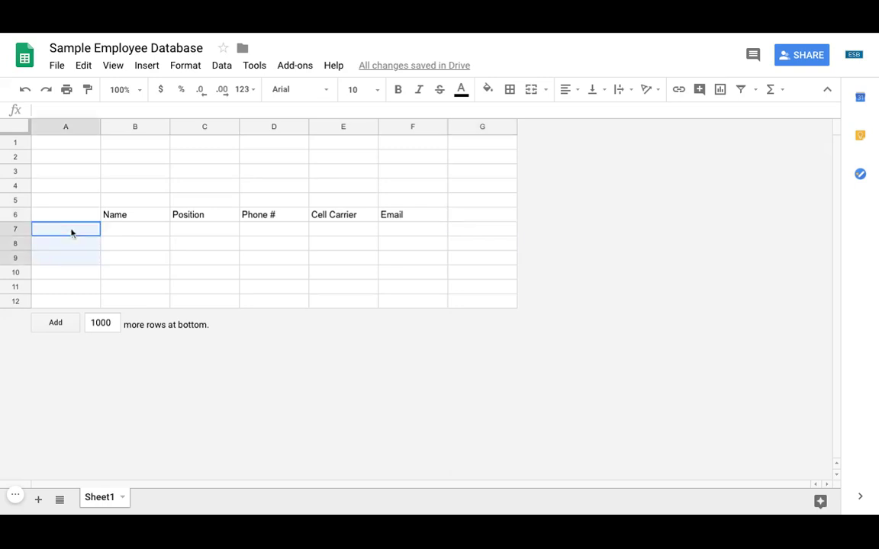
pyautogui.hotkey('shift', 'Down')
pyautogui.hotkey('shift', 'Down')
pyautogui.hotkey('shift', 'Down')
pyautogui.hotkey('shift', 'Down')
pyautogui.hotkey('shift', 'Down')
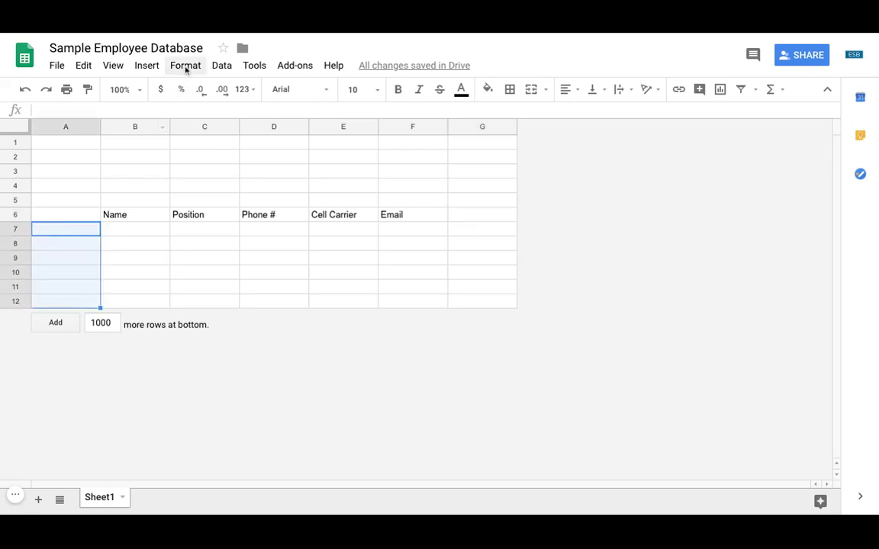
pyautogui.click(187, 67)
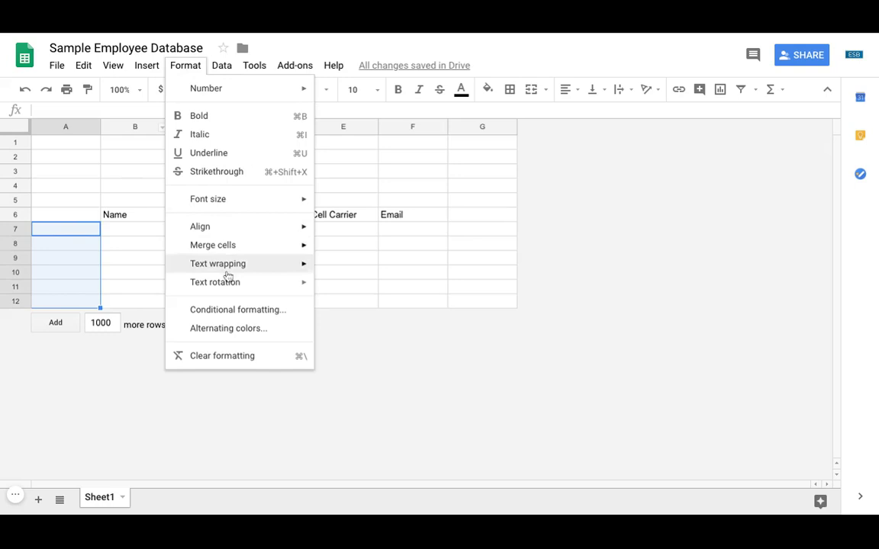
pyautogui.moveTo(229, 229)
pyautogui.moveTo(232, 248)
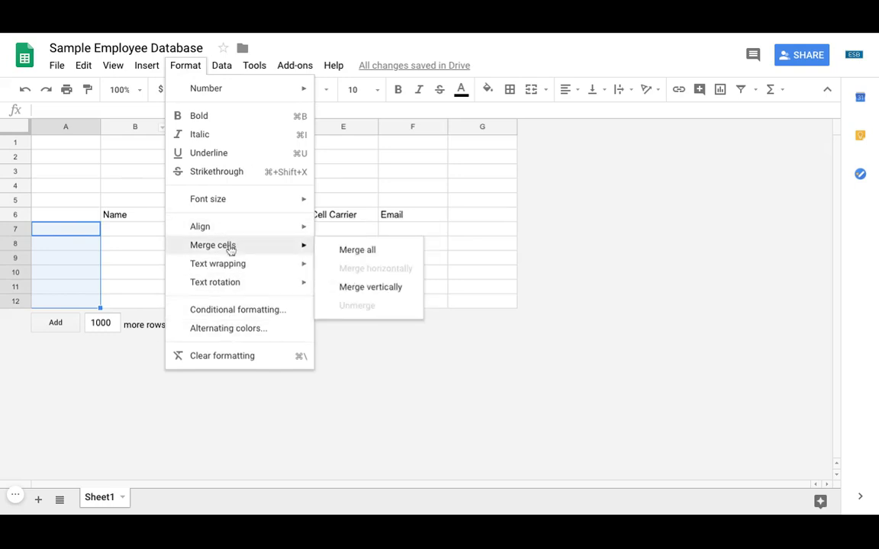
pyautogui.moveTo(143, 72)
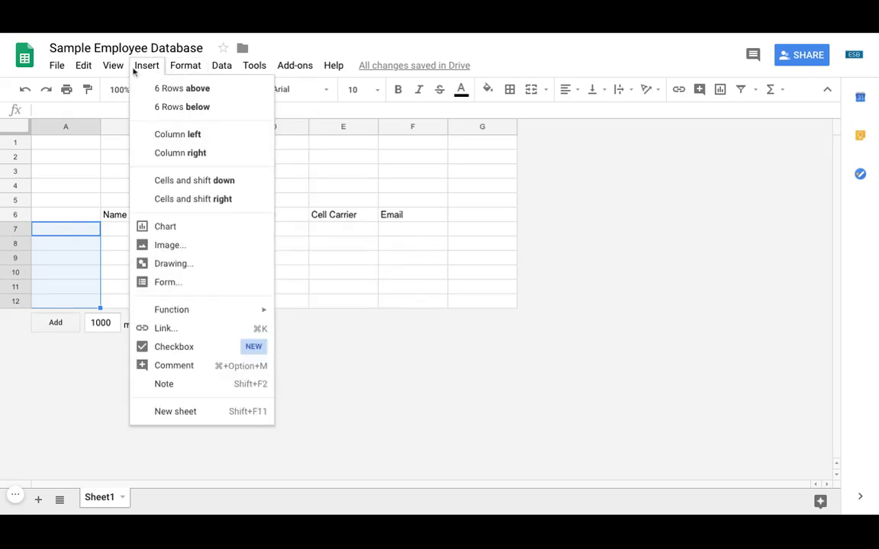
pyautogui.click(196, 352)
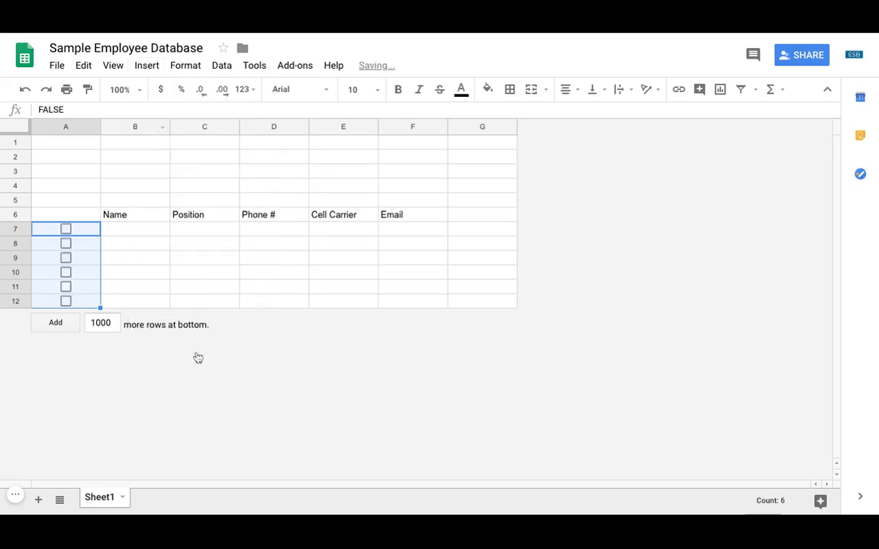
# Step: Auto-fit column A to the width of the checkboxes
pyautogui.doubleClick(100, 126)
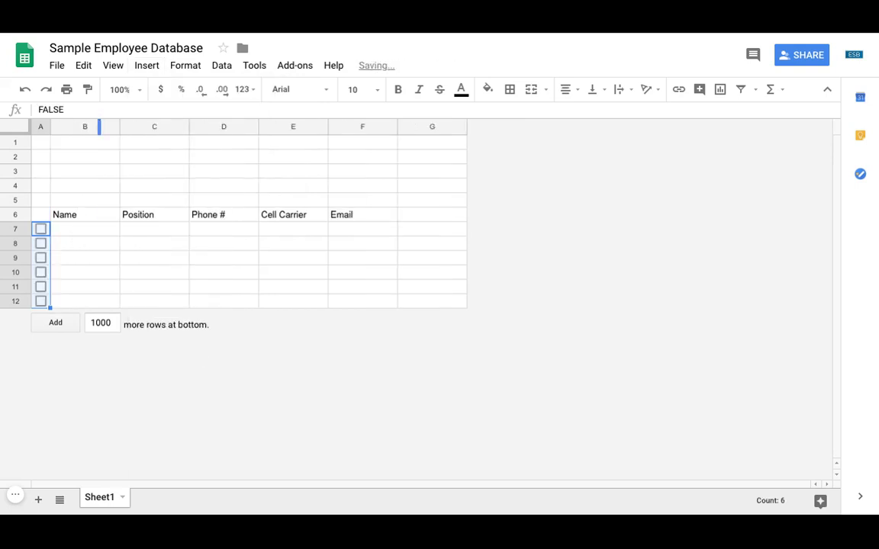
pyautogui.click(94, 234)
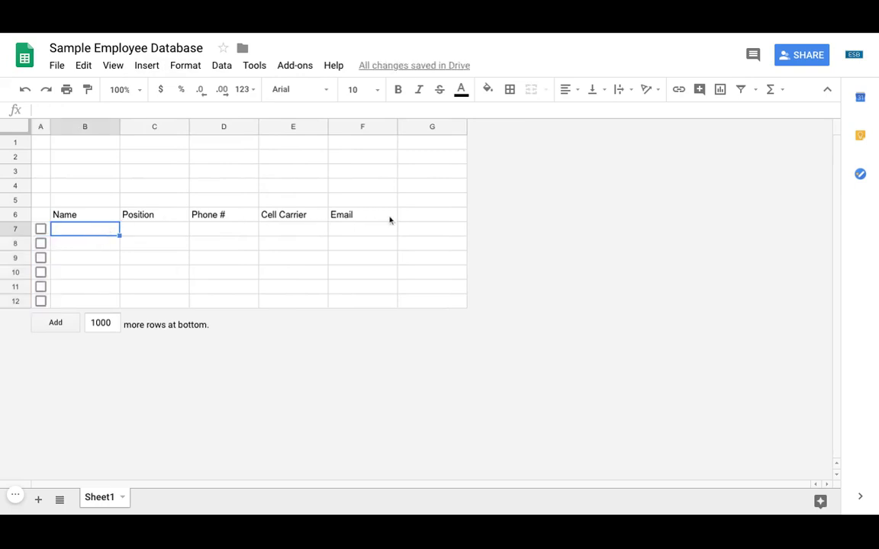
pyautogui.click(41, 214)
pyautogui.hotkey('ctrl', 'a')
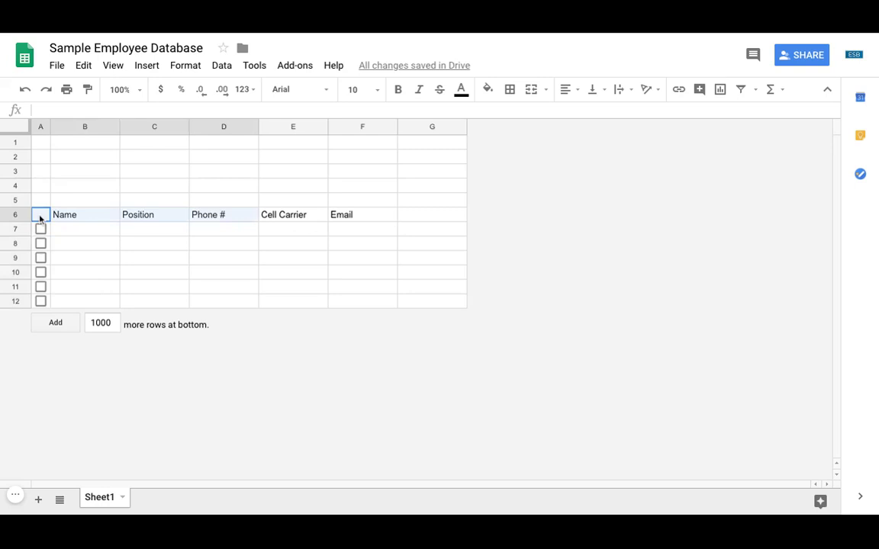
# Step: Apply the green alternating-colours style to A6:G12 and widen the Name column
pyautogui.click(185, 67)
pyautogui.click(257, 311)
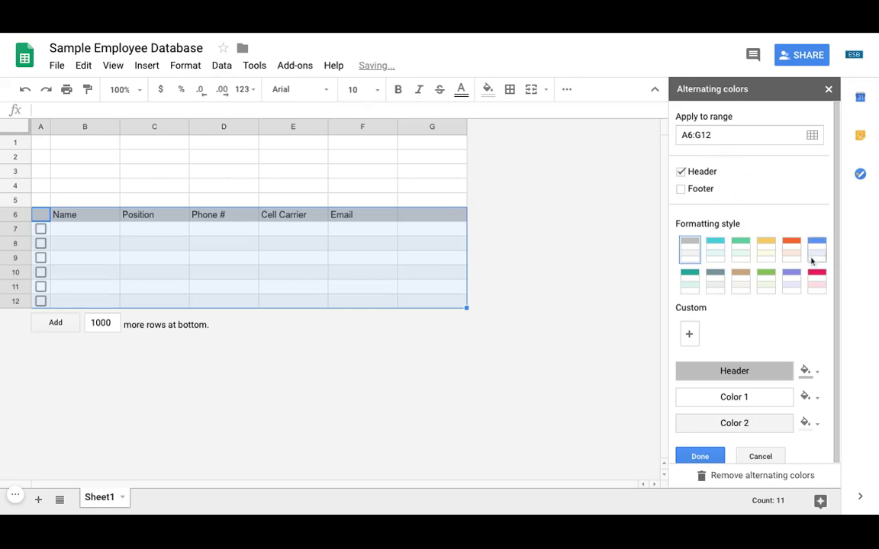
pyautogui.click(766, 284)
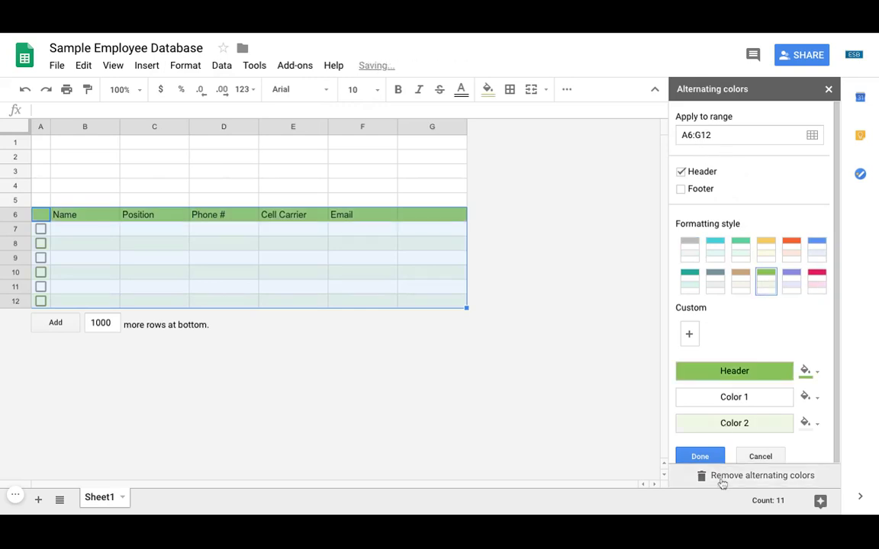
pyautogui.click(714, 456)
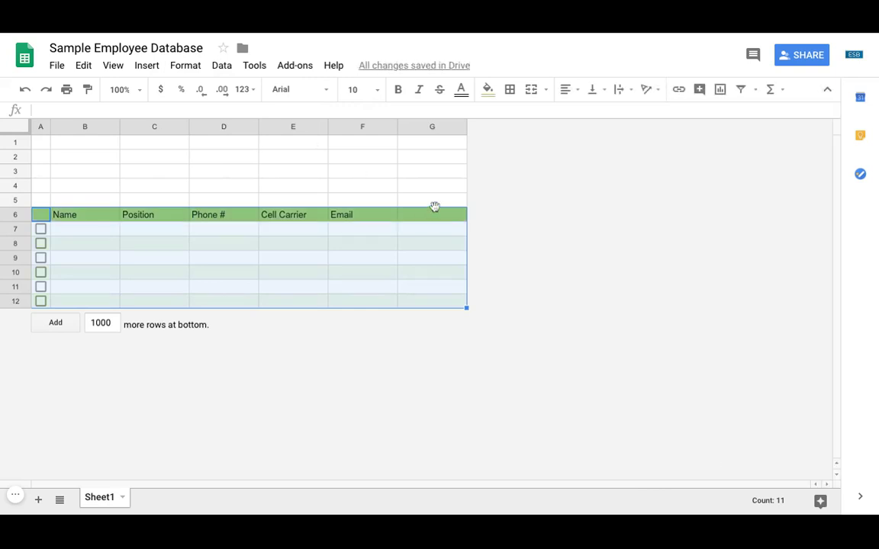
pyautogui.moveTo(120, 127); pyautogui.dragTo(217, 128)
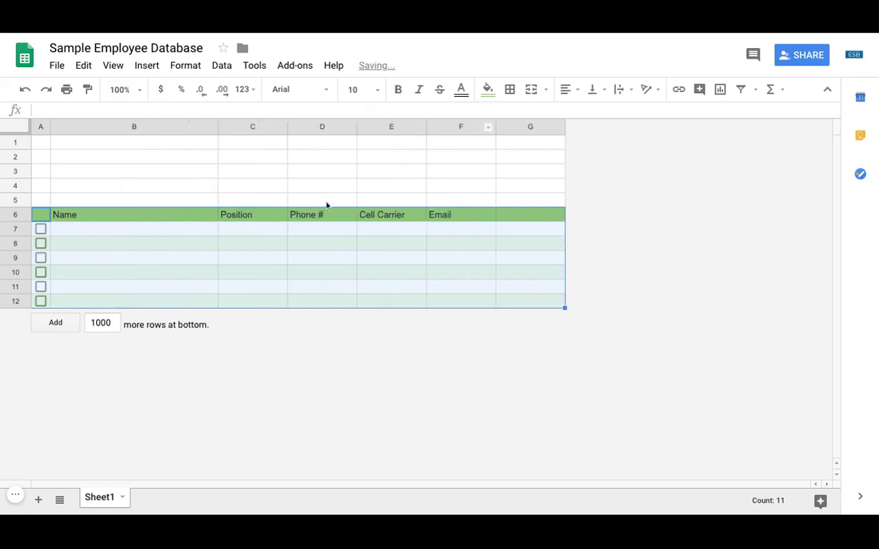
pyautogui.click(275, 248)
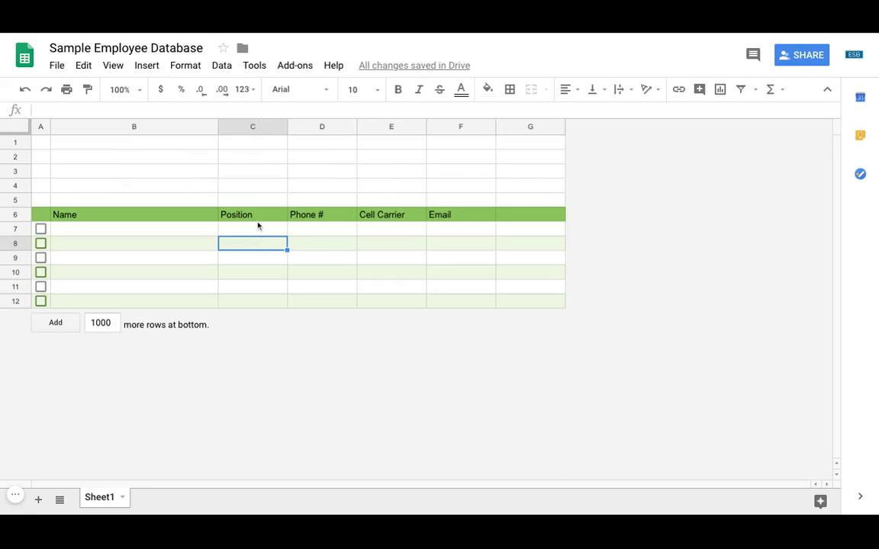
# Step: Add a new sheet named 'Settings'
pyautogui.click(246, 230)
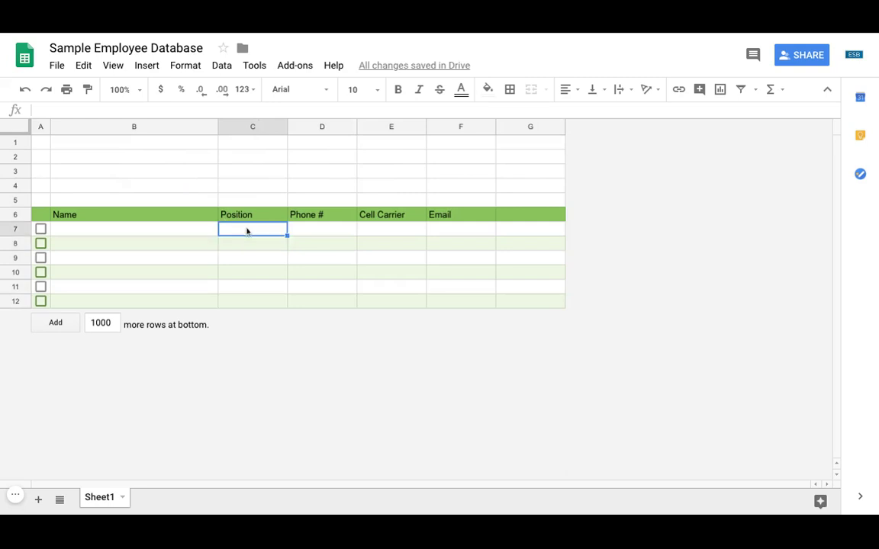
pyautogui.click(38, 500)
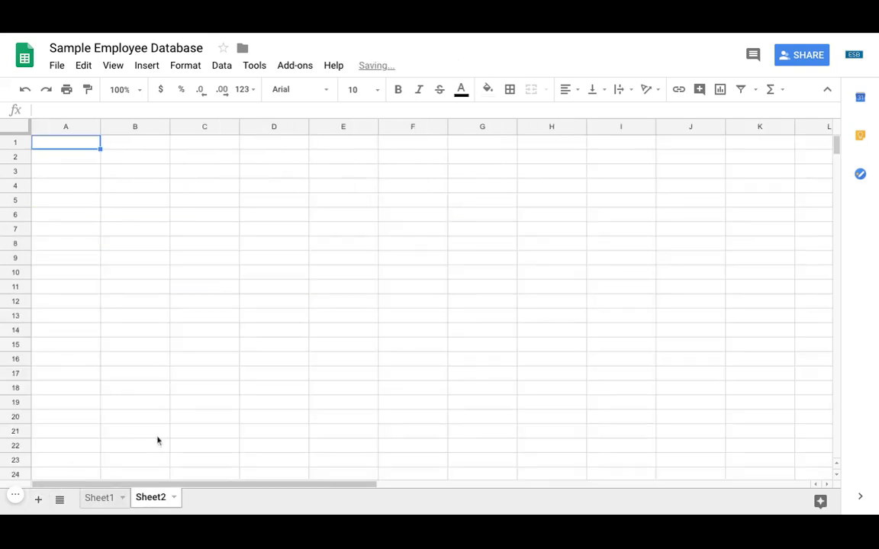
pyautogui.doubleClick(150, 497)
pyautogui.write('Sett')
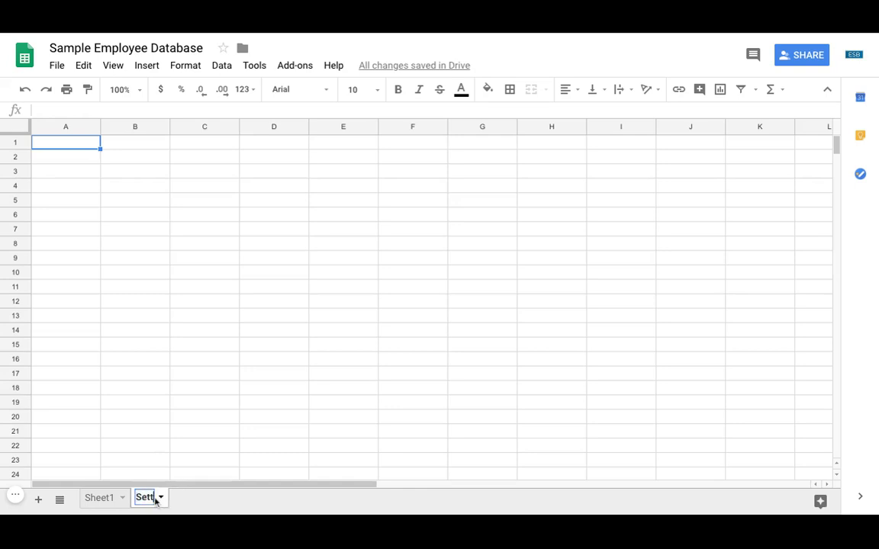
pyautogui.write('ings')
pyautogui.press('Return')
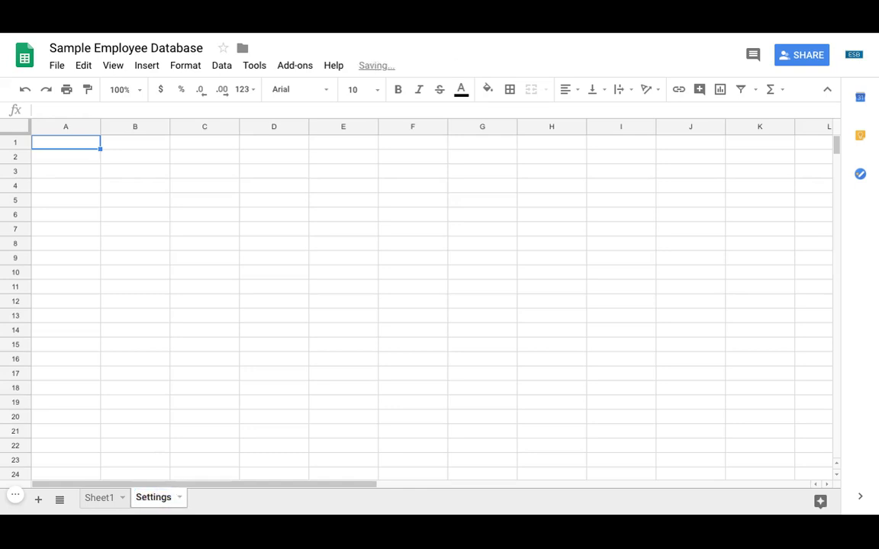
# Step: Rename the original sheet to 'Database', widen its Name column, and show Settings
pyautogui.doubleClick(99, 497)
pyautogui.write('Database')
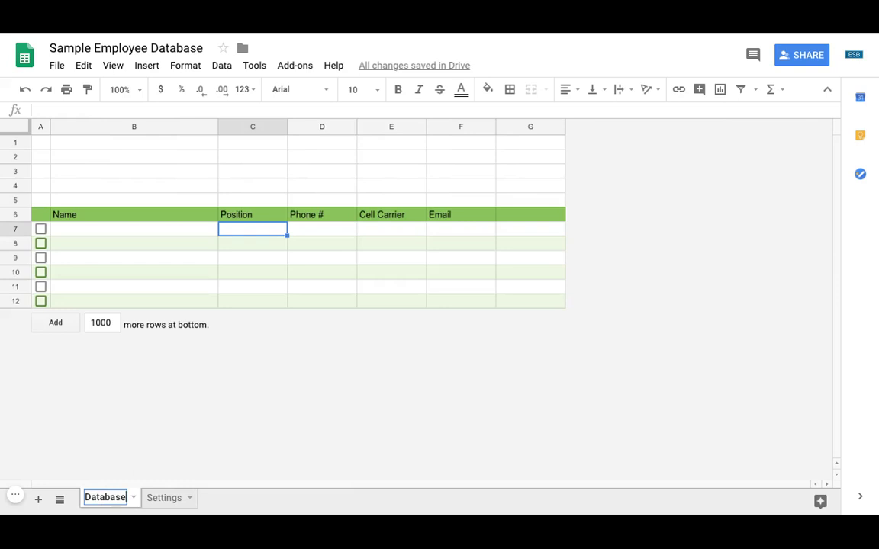
pyautogui.press('Return')
pyautogui.moveTo(218, 128); pyautogui.dragTo(255, 129)
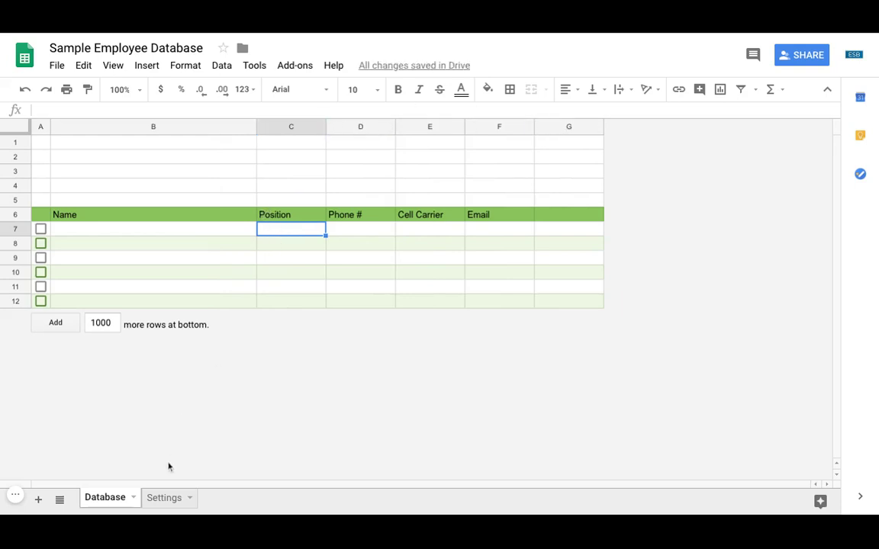
pyautogui.click(160, 498)
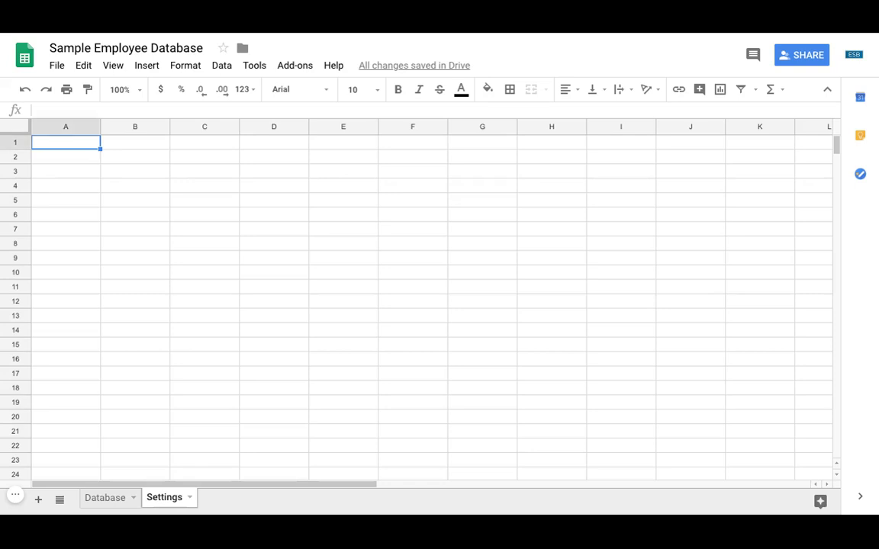
# Step: Paste the cell carrier list into A1 and widen columns A and B to fit
pyautogui.hotkey('ctrl', 'v')
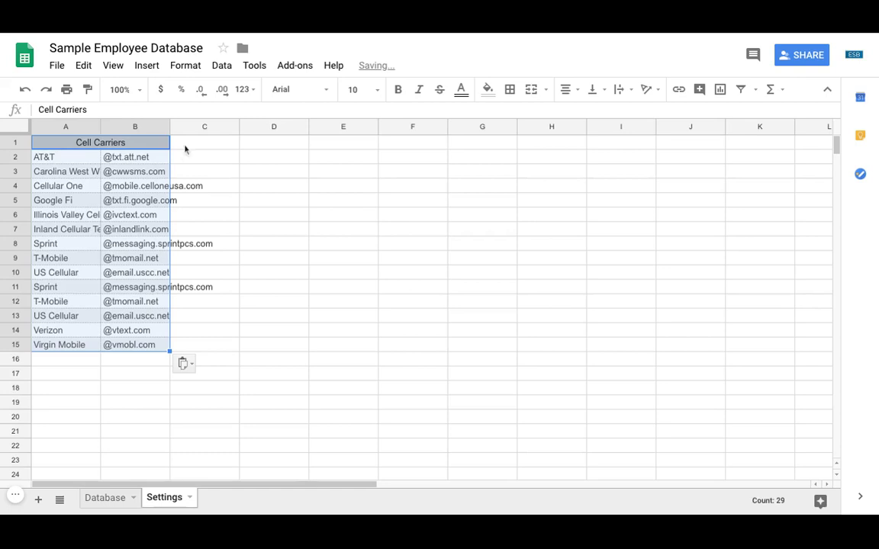
pyautogui.moveTo(100, 125); pyautogui.dragTo(137, 125)
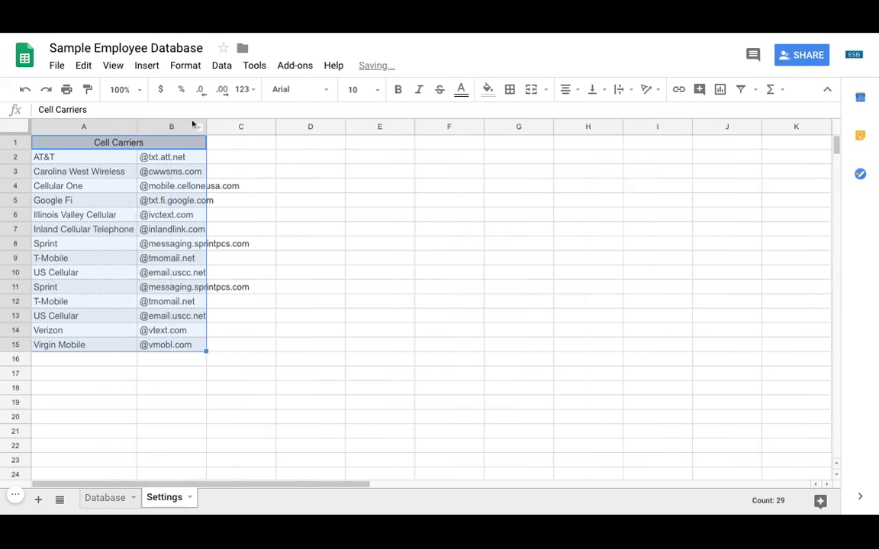
pyautogui.moveTo(206, 125); pyautogui.dragTo(239, 125)
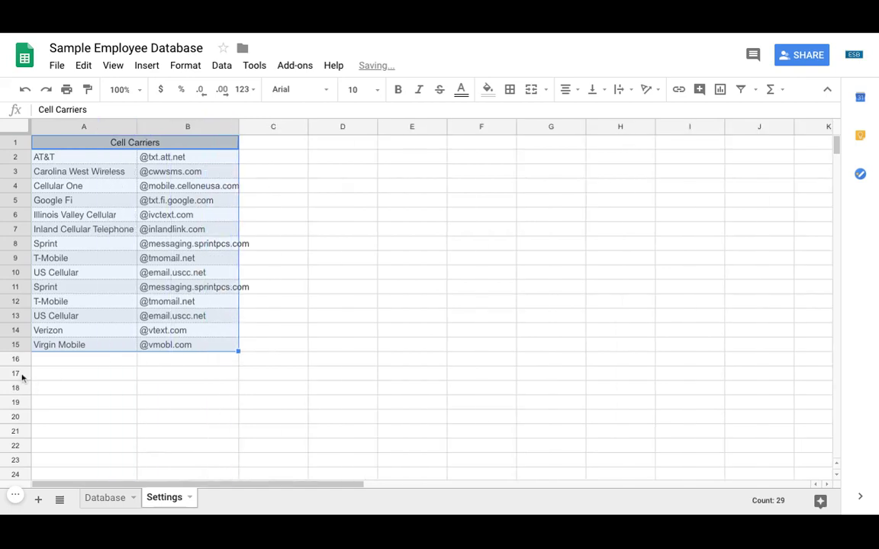
# Step: Delete the empty rows 17 through 1000
pyautogui.click(17, 373)
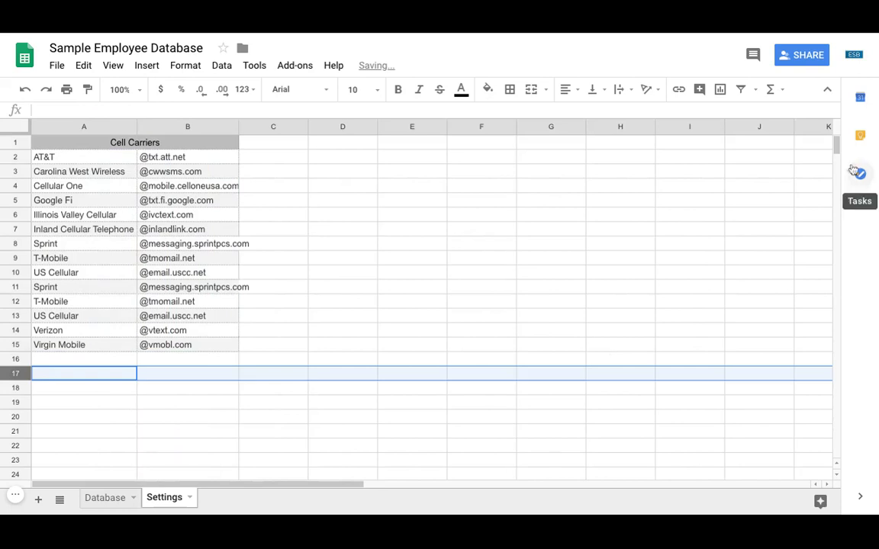
pyautogui.scroll(-20, 835, 145)
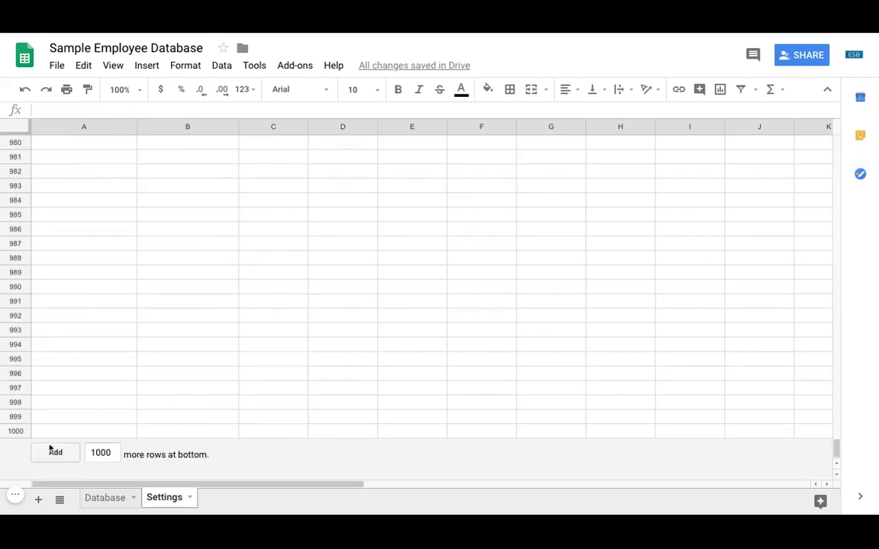
pyautogui.keyDown('shift'); pyautogui.click(17, 431); pyautogui.keyUp('shift')
pyautogui.rightClick(17, 431)
pyautogui.scroll(-3, 88, 484)
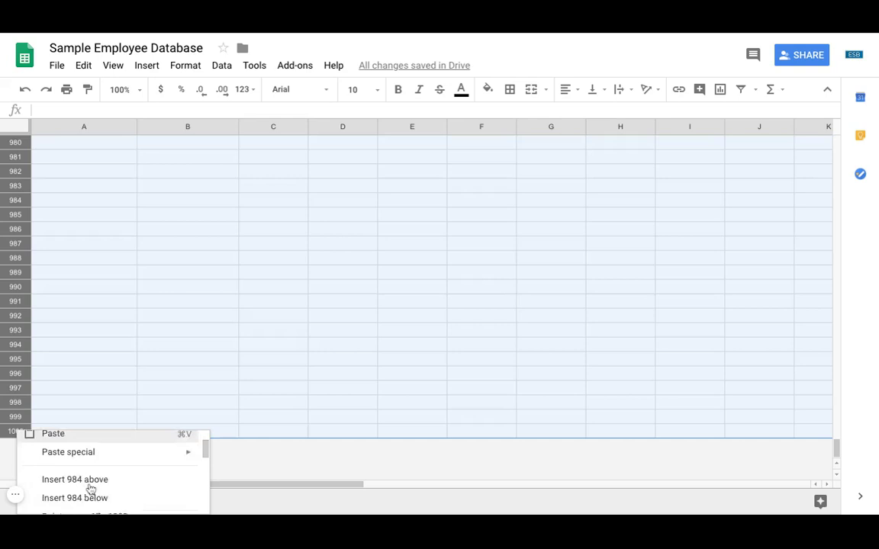
pyautogui.click(86, 474)
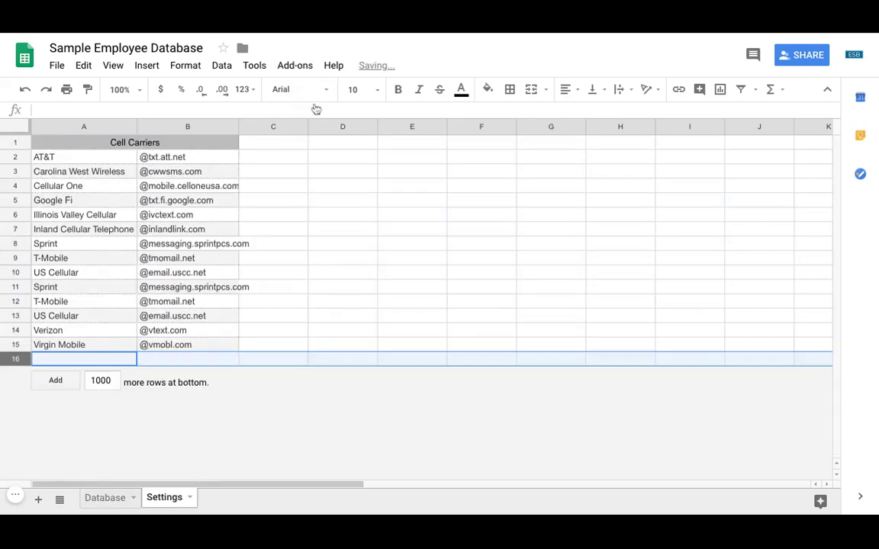
# Step: Delete the unused columns E through Z
pyautogui.click(422, 126)
pyautogui.hscroll(10, 513, 181)
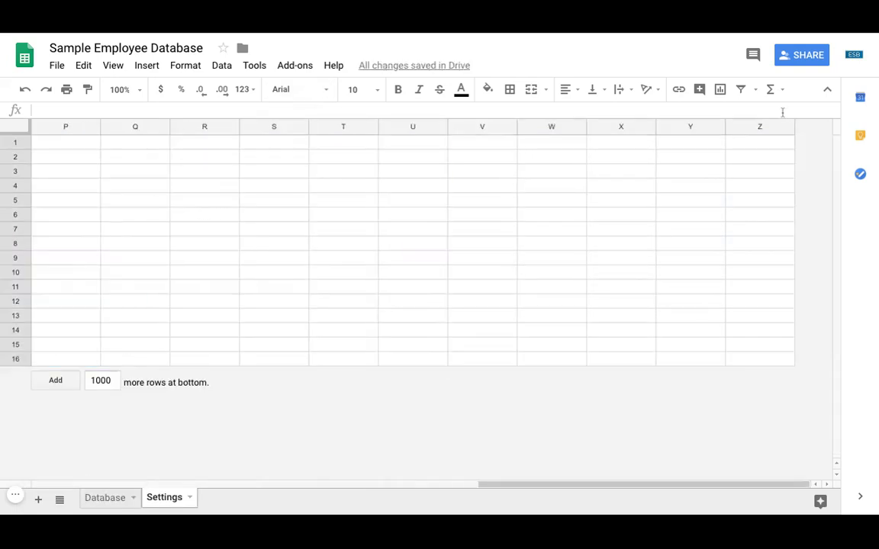
pyautogui.keyDown('shift'); pyautogui.click(765, 131); pyautogui.keyUp('shift')
pyautogui.rightClick(765, 131)
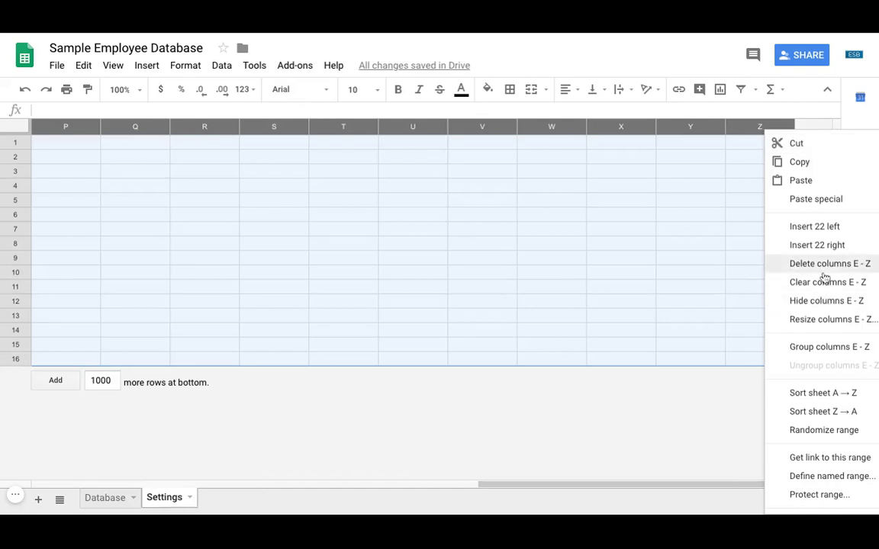
pyautogui.click(819, 264)
# Step: Enter the heading Position in D1 with Owner, Manager and Staff below it
pyautogui.click(343, 143)
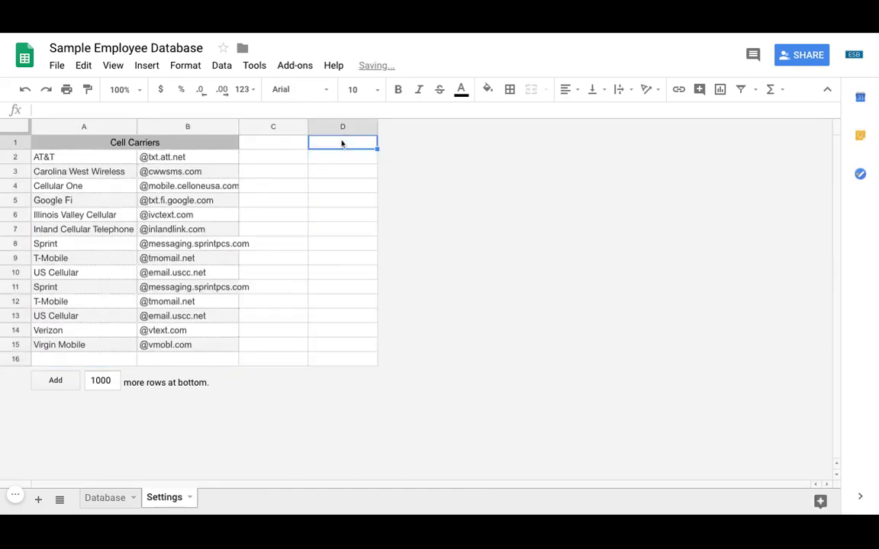
pyautogui.write('Position')
pyautogui.press('Return')
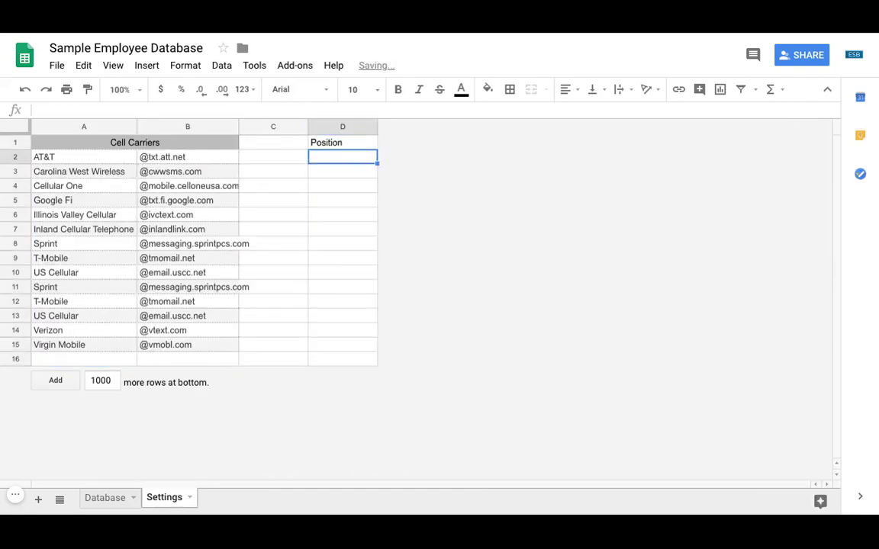
pyautogui.write('Owner')
pyautogui.press('Return')
pyautogui.write('Manager')
pyautogui.press('Return')
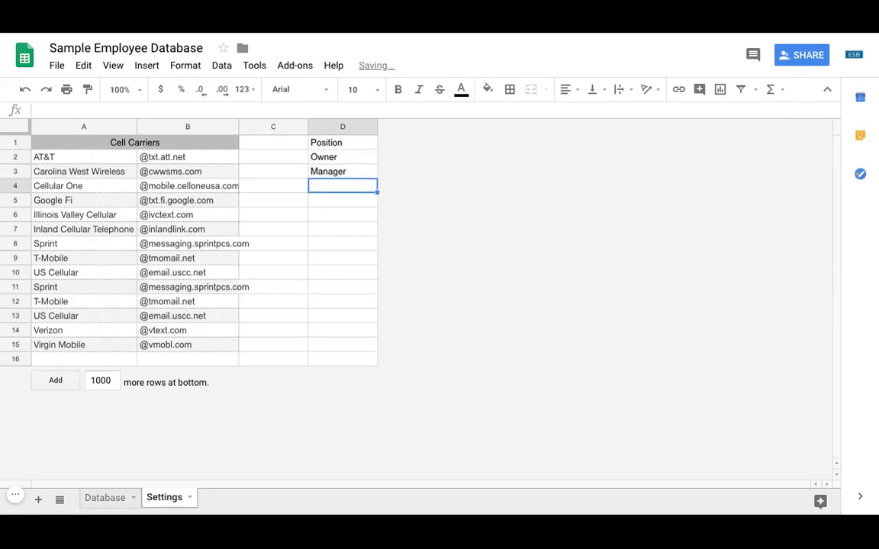
pyautogui.write('Staff')
pyautogui.press('Return')
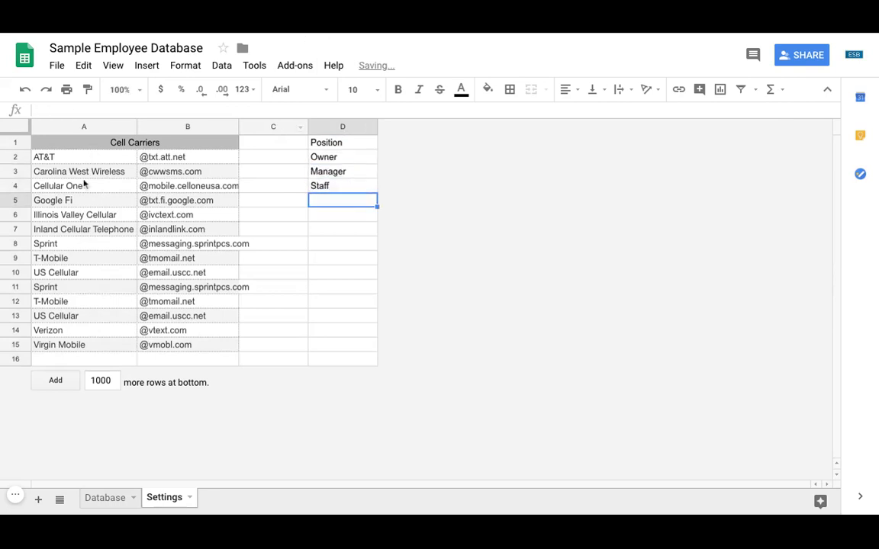
pyautogui.click(89, 144)
pyautogui.hotkey('shift', 'Down')
pyautogui.hotkey('shift', 'Down')
pyautogui.hotkey('shift', 'Down')
pyautogui.hotkey('shift', 'Down')
pyautogui.hotkey('shift', 'Down')
pyautogui.hotkey('shift', 'Down')
pyautogui.hotkey('shift', 'Down')
pyautogui.hotkey('shift', 'Down')
pyautogui.hotkey('shift', 'Down')
pyautogui.hotkey('shift', 'Down')
pyautogui.hotkey('shift', 'Down')
pyautogui.hotkey('shift', 'Down')
pyautogui.hotkey('shift', 'Down')
pyautogui.hotkey('shift', 'Down')
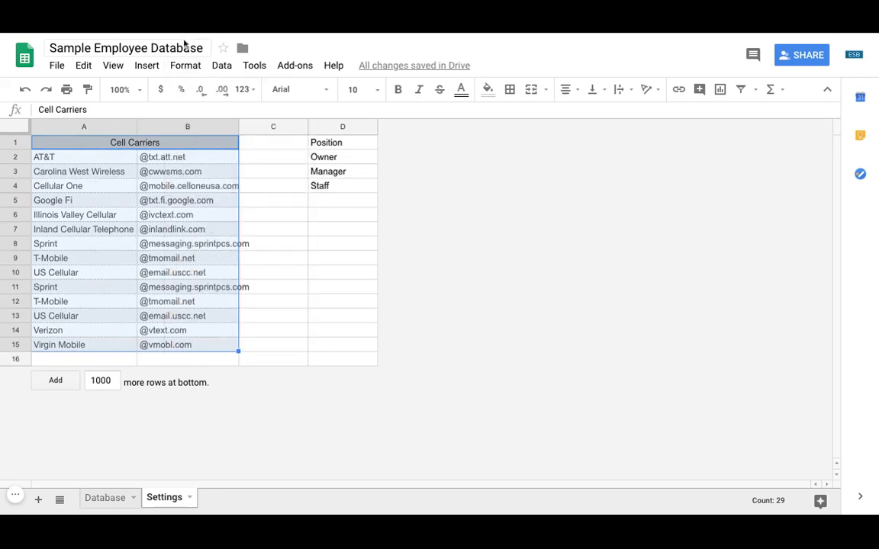
# Step: Give the Cell Carriers table teal alternating colours
pyautogui.click(185, 67)
pyautogui.click(216, 334)
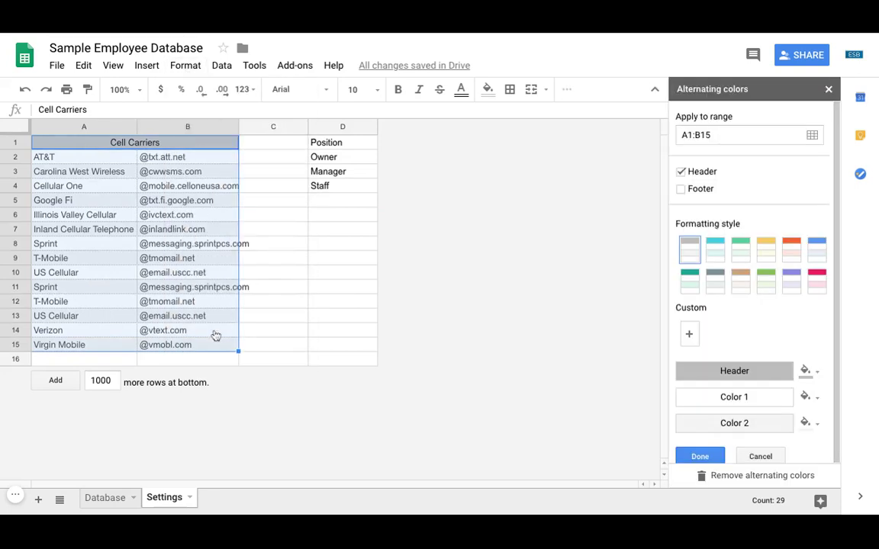
pyautogui.click(692, 284)
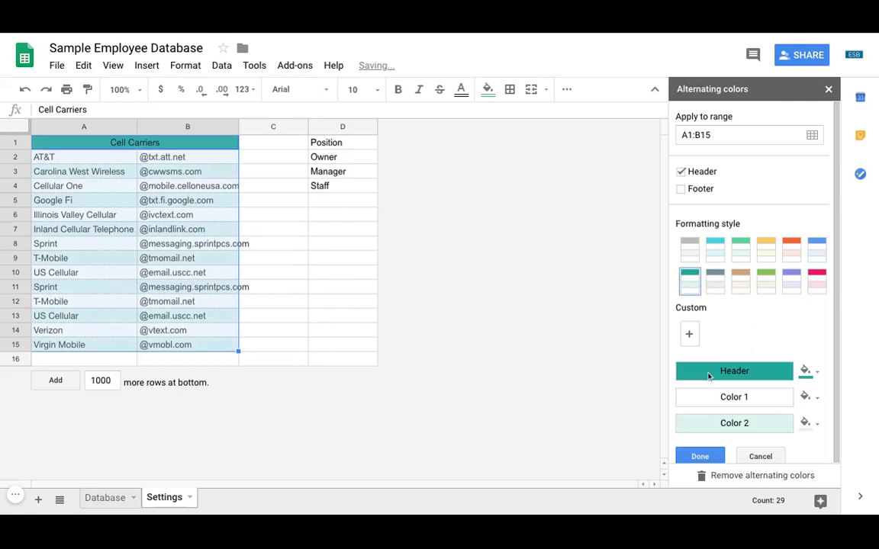
pyautogui.click(700, 455)
# Step: Give the Position list D1:D4 brown alternating colours
pyautogui.click(337, 146)
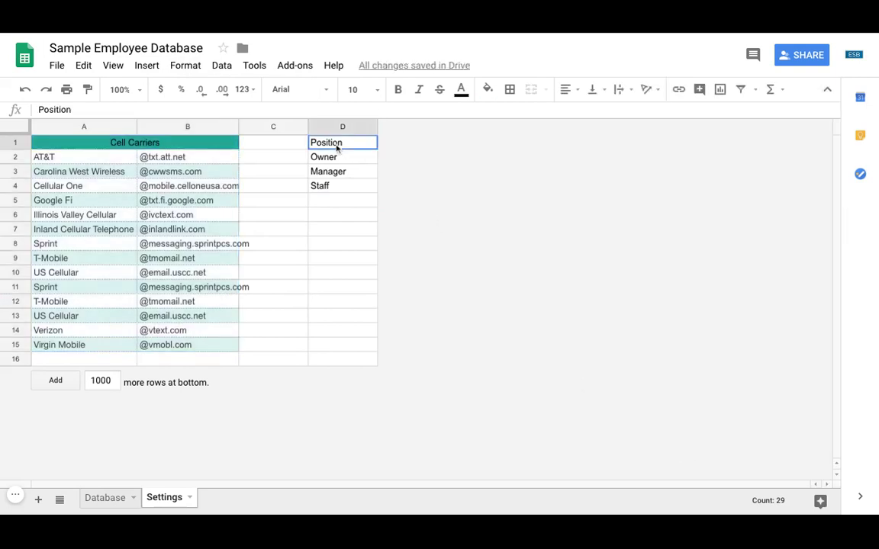
pyautogui.hotkey('shift', 'Down')
pyautogui.hotkey('shift', 'Down')
pyautogui.hotkey('shift', 'Down')
pyautogui.click(186, 65)
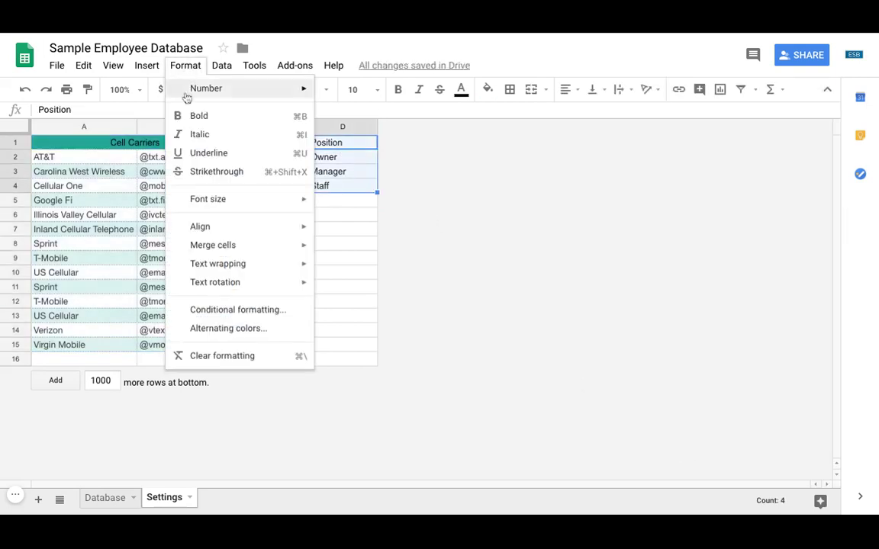
pyautogui.click(258, 327)
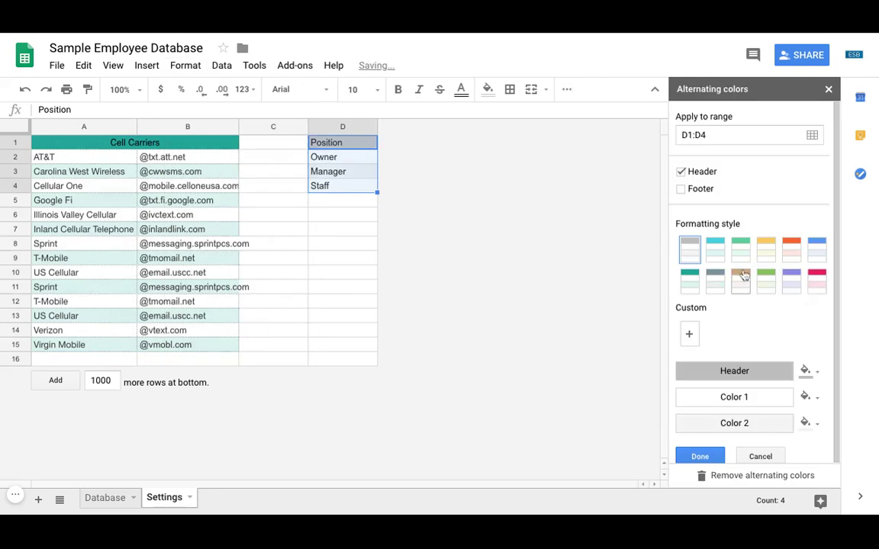
pyautogui.click(743, 276)
pyautogui.click(700, 456)
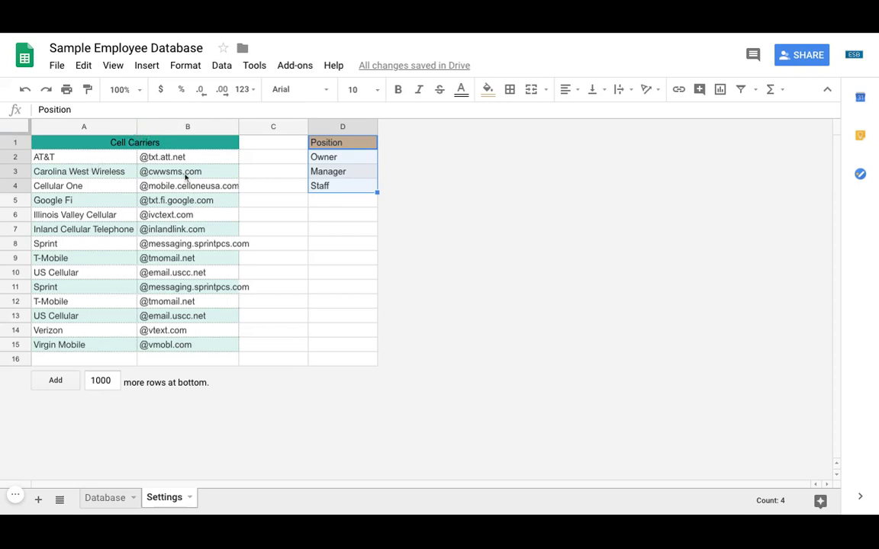
# Step: Widen column A and auto-fit column B to the longest email domain
pyautogui.click(188, 160)
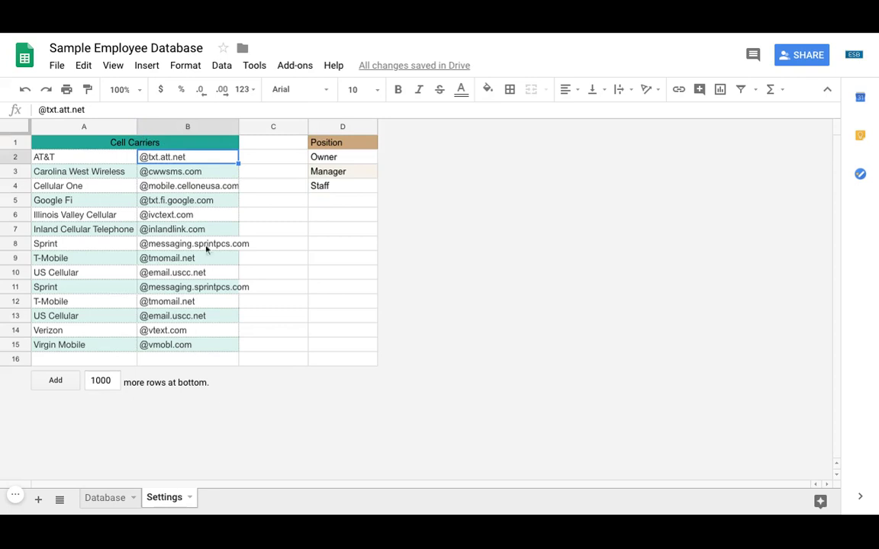
pyautogui.moveTo(191, 347); pyautogui.dragTo(151, 149)
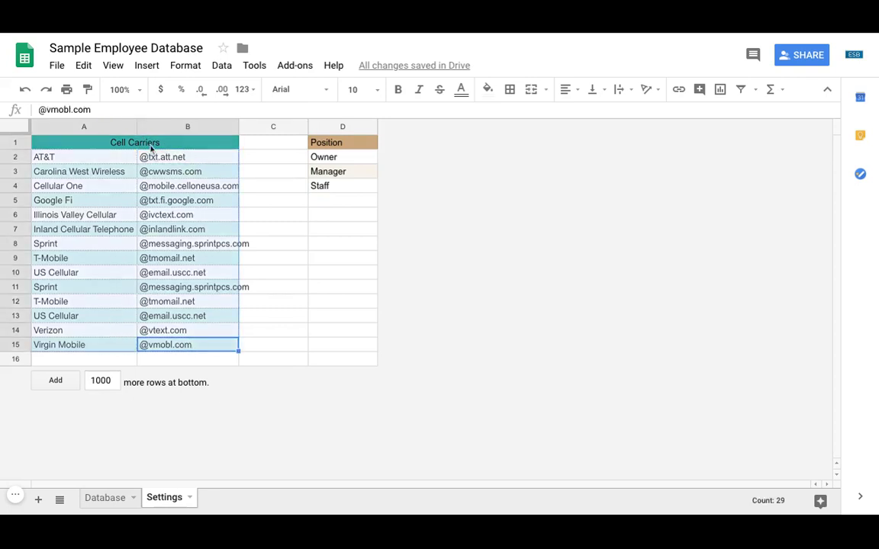
pyautogui.click(172, 173)
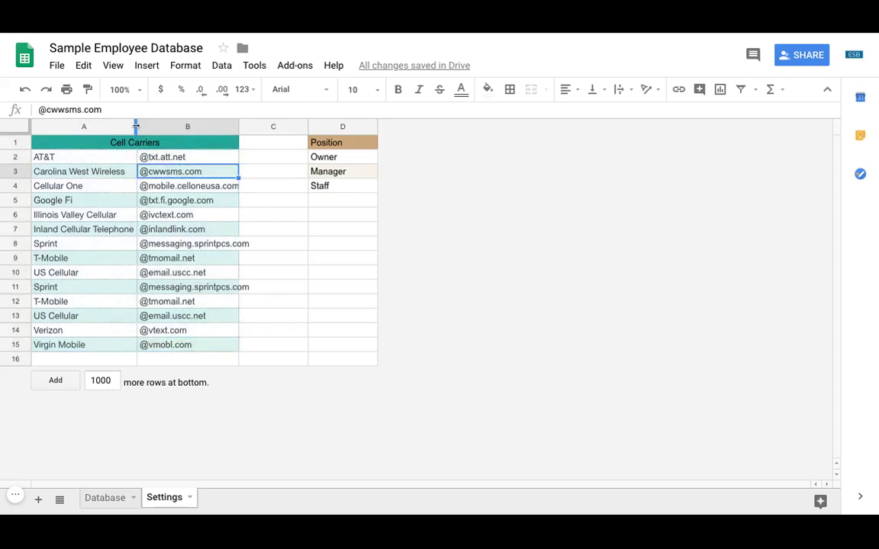
pyautogui.moveTo(136, 127); pyautogui.dragTo(159, 126)
pyautogui.doubleClick(262, 127)
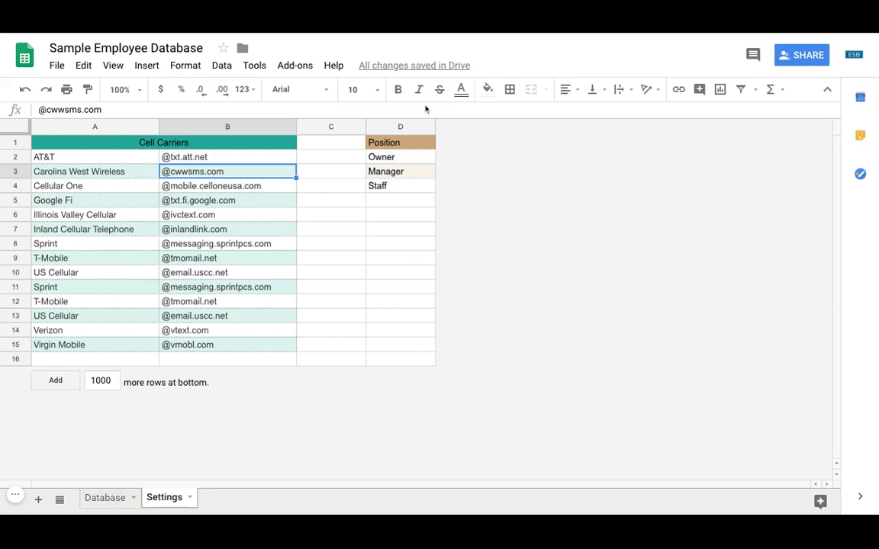
# Step: Add a dropdown to Database C7:C12 using the Settings!D2:D4 positions Owner, Manager, Staff
pyautogui.click(103, 500)
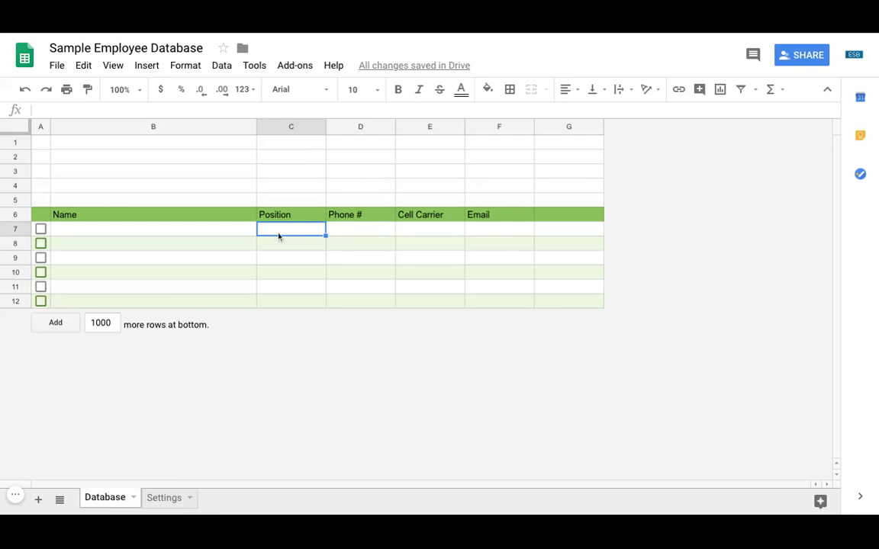
pyautogui.hotkey('shift', 'Down')
pyautogui.hotkey('shift', 'Down')
pyautogui.hotkey('shift', 'Down')
pyautogui.hotkey('shift', 'Down')
pyautogui.hotkey('shift', 'Down')
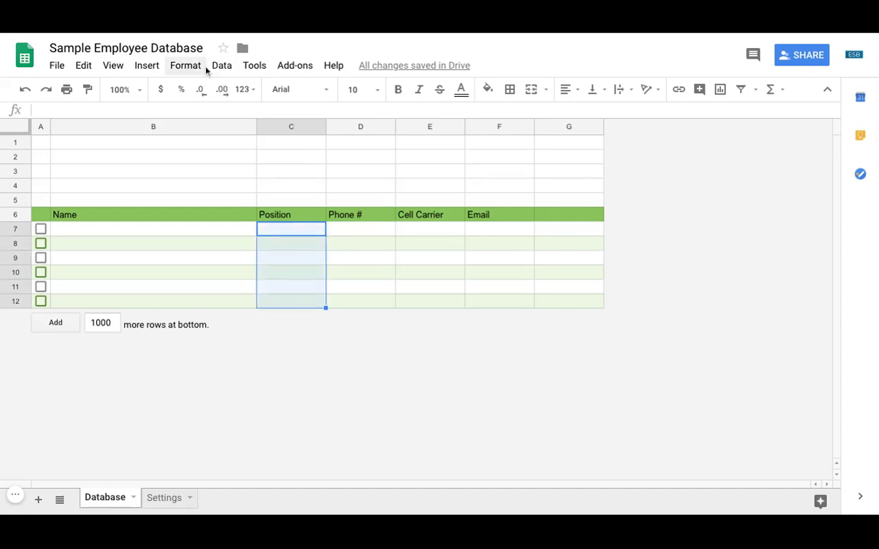
pyautogui.click(222, 66)
pyautogui.click(275, 245)
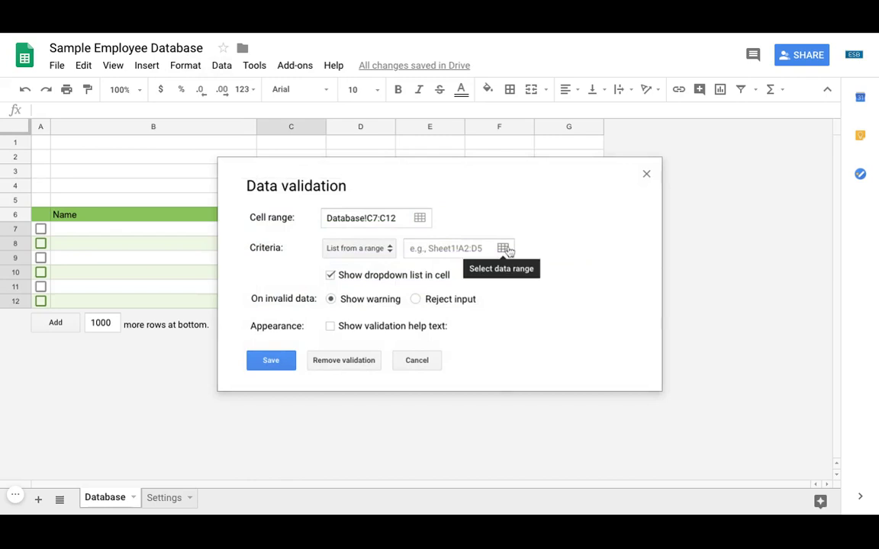
pyautogui.click(508, 250)
pyautogui.click(163, 498)
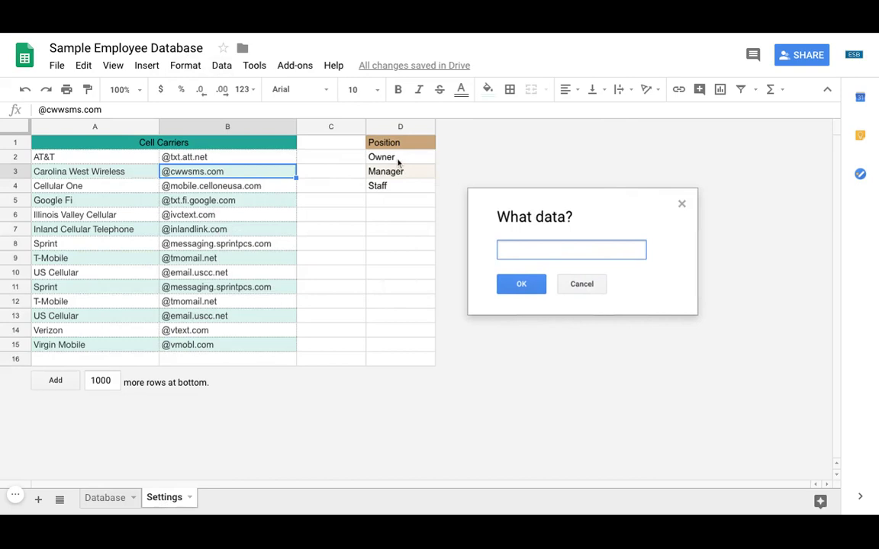
pyautogui.moveTo(397, 157); pyautogui.dragTo(397, 186)
pyautogui.click(522, 286)
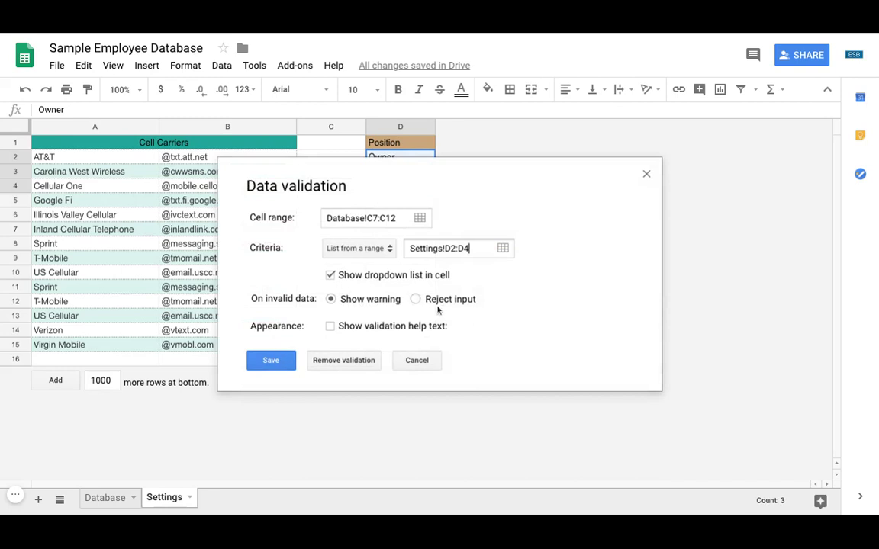
pyautogui.click(276, 362)
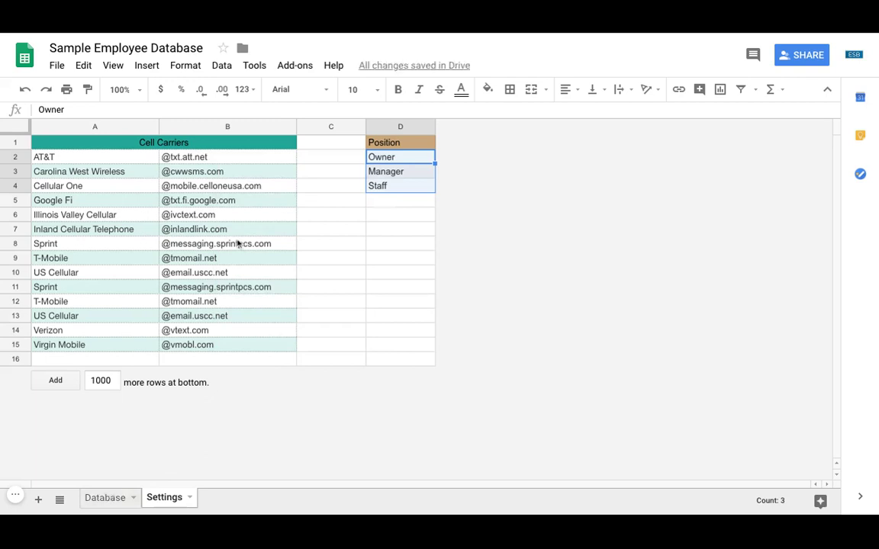
# Step: Test the Position dropdown in C8, then select the Cell Carrier cells E7:E12
pyautogui.click(104, 502)
pyautogui.click(317, 244)
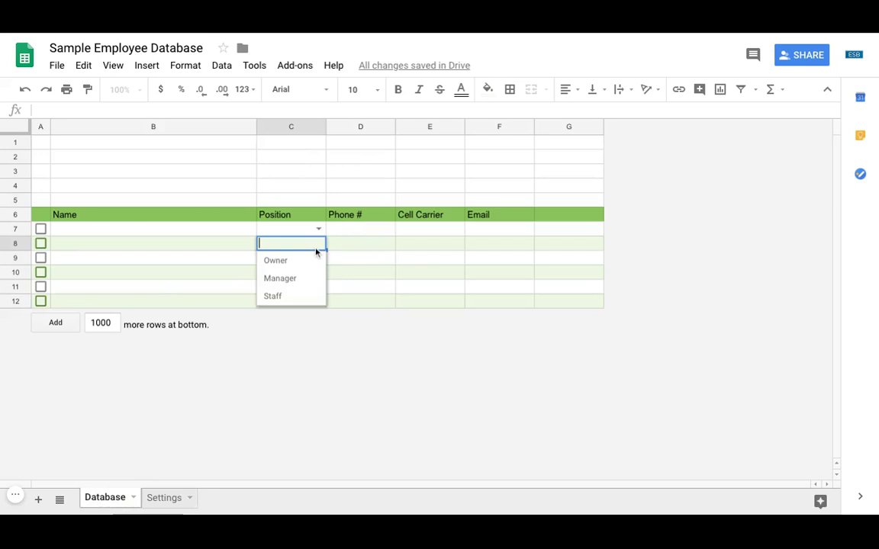
pyautogui.click(356, 249)
pyautogui.click(418, 230)
pyautogui.hotkey('ctrl', 'shift', 'Down')
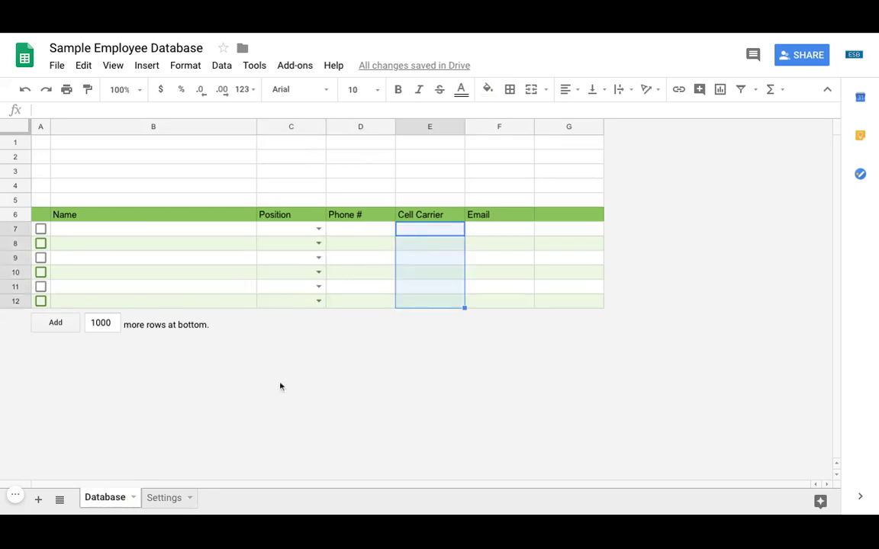
pyautogui.click(160, 499)
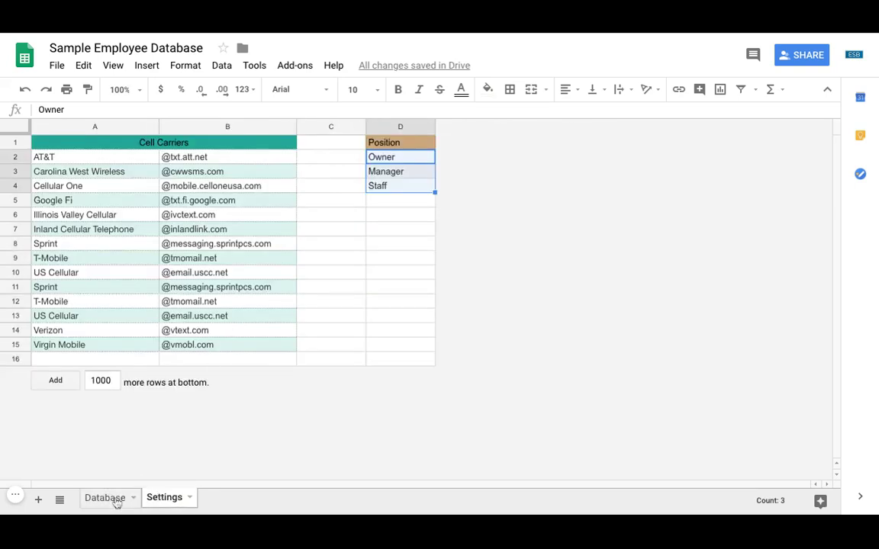
pyautogui.click(114, 500)
# Step: Add a dropdown to E7:E12 from Settings!A2:A15 that rejects invalid input
pyautogui.click(221, 67)
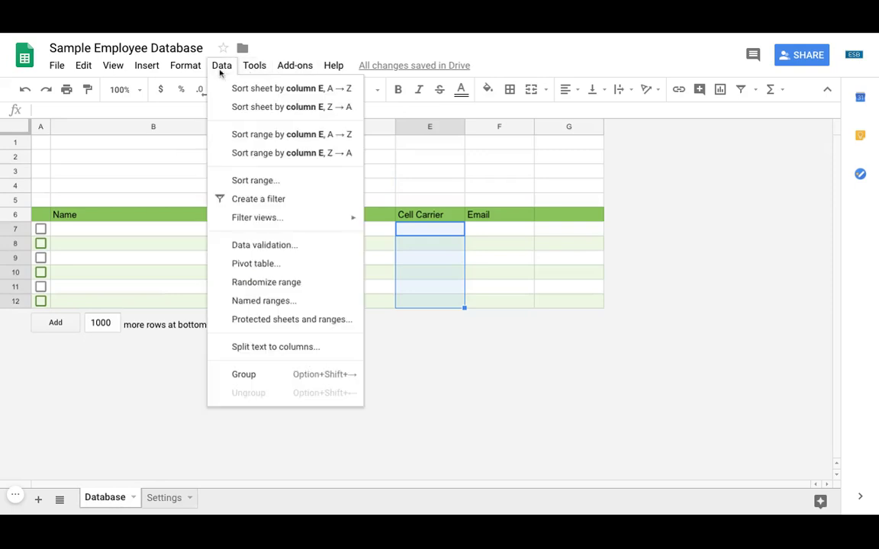
pyautogui.click(294, 248)
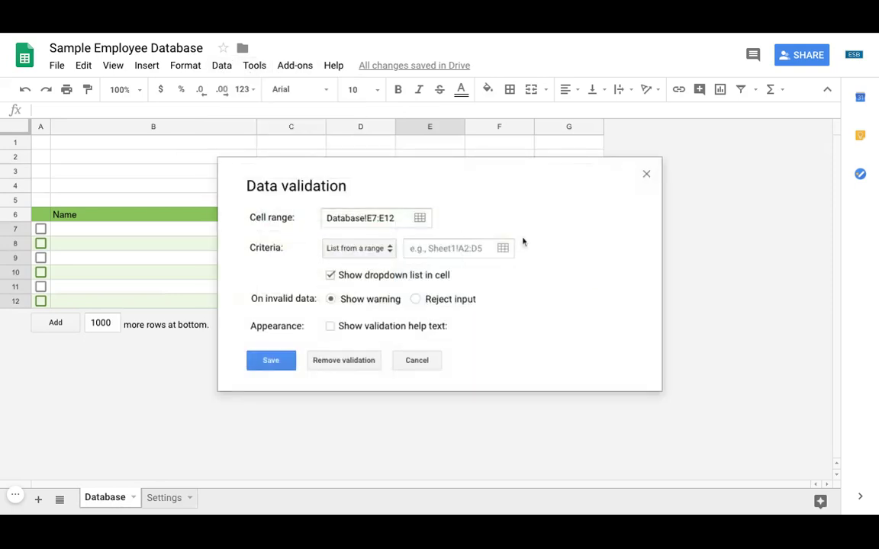
pyautogui.click(415, 300)
pyautogui.click(503, 248)
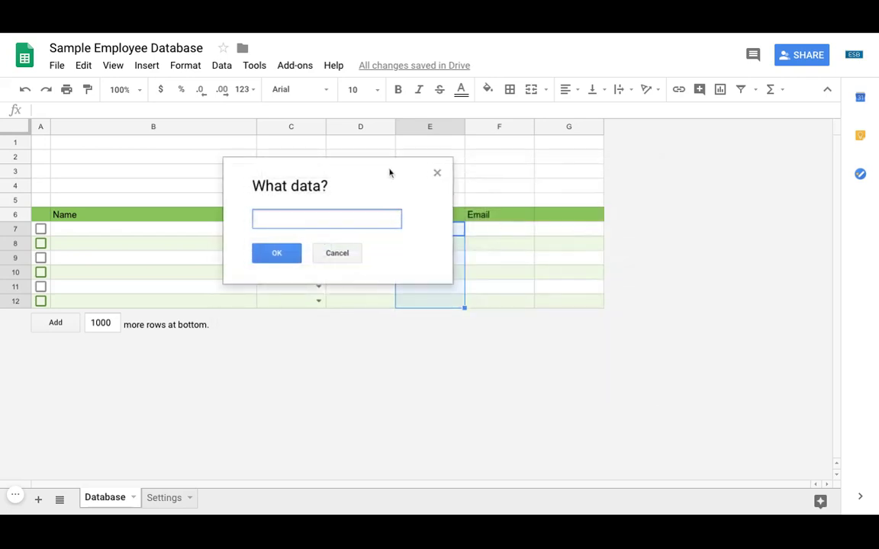
pyautogui.moveTo(389, 173); pyautogui.dragTo(664, 138)
pyautogui.click(163, 500)
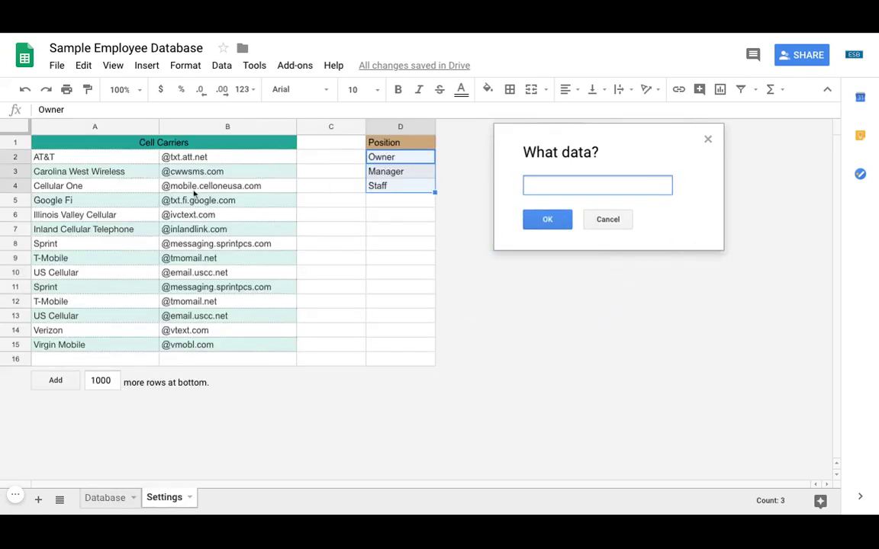
pyautogui.moveTo(108, 155); pyautogui.dragTo(118, 354)
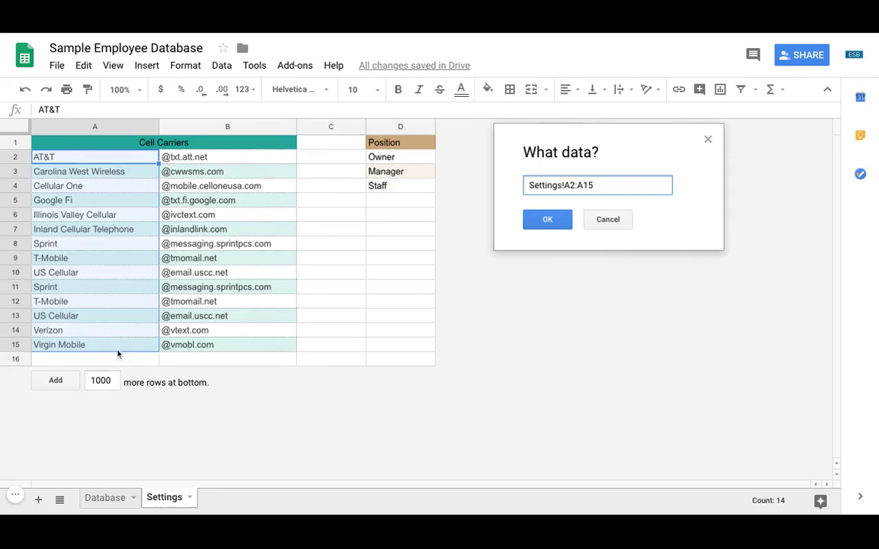
pyautogui.click(534, 222)
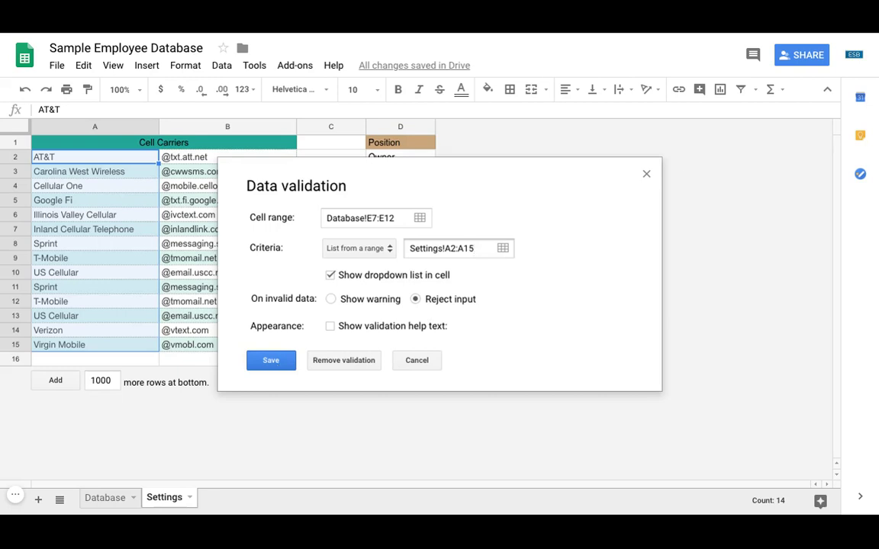
pyautogui.click(270, 360)
pyautogui.click(104, 498)
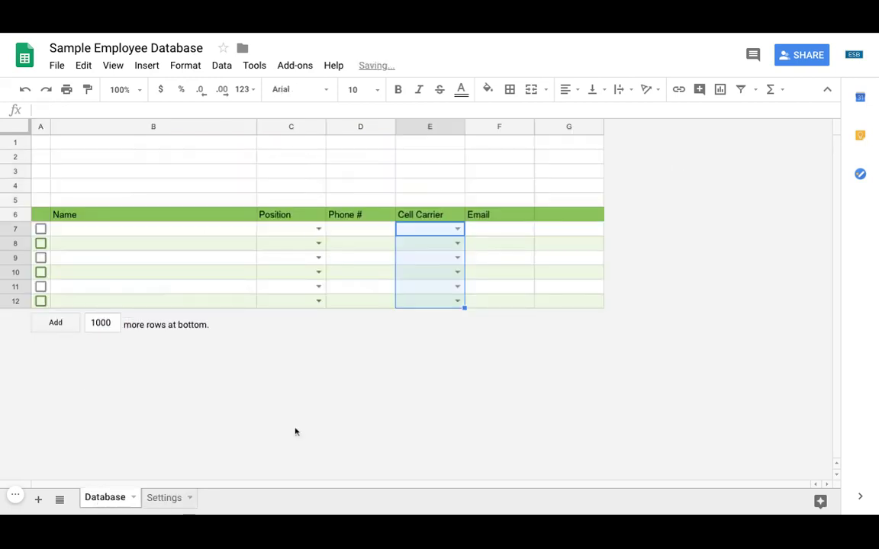
pyautogui.click(163, 497)
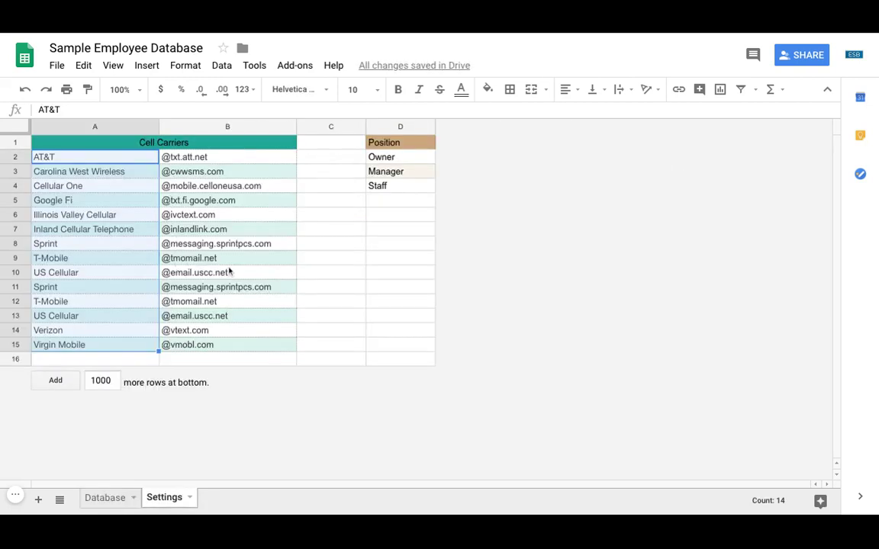
# Step: On the Database sheet, start an ARRAYFORMULA in G6 with IF(LEN(C7)*LEN(E7))
pyautogui.click(107, 498)
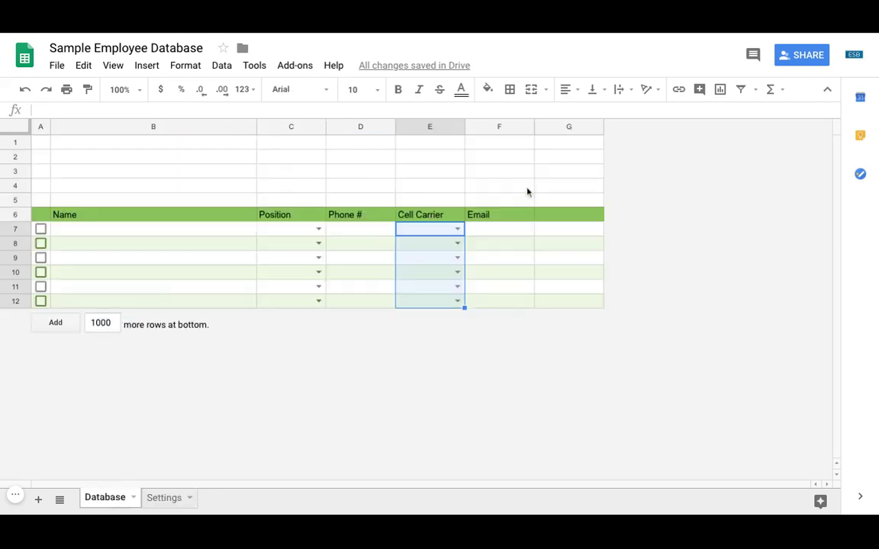
pyautogui.click(570, 220)
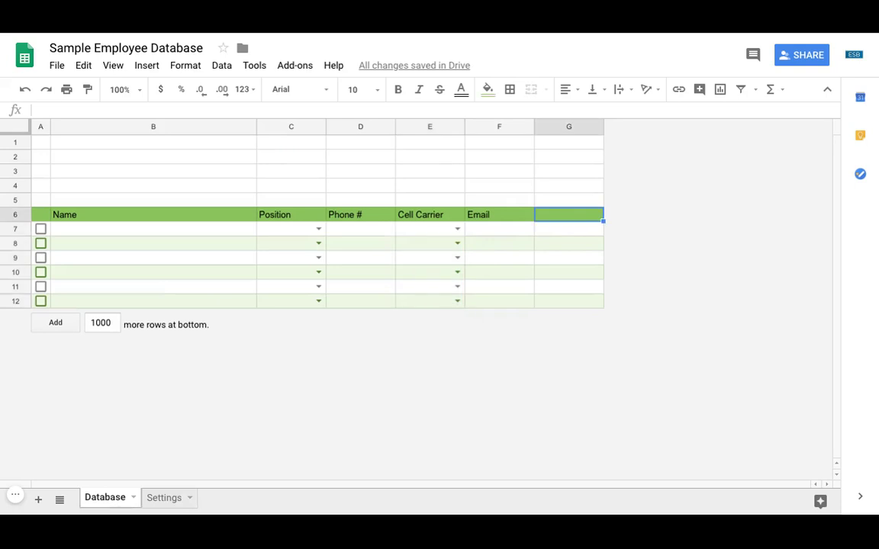
pyautogui.write('=arra')
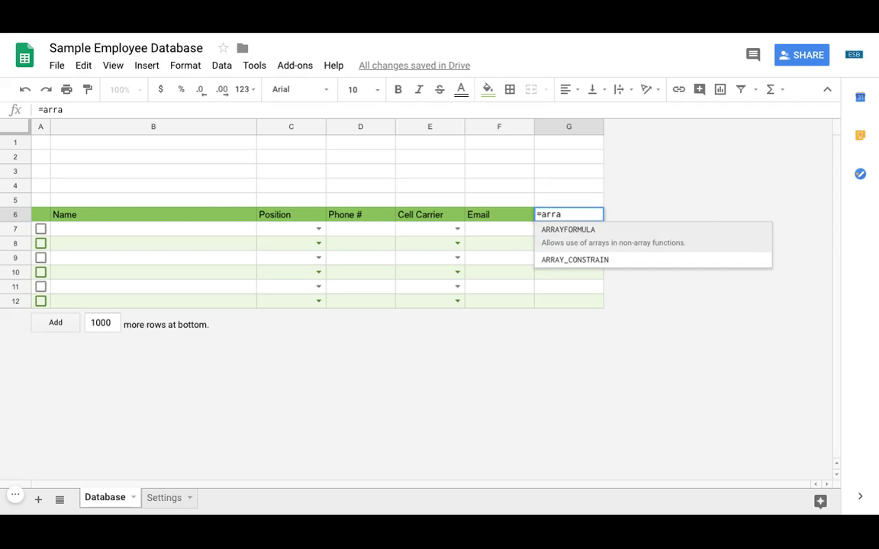
pyautogui.press('Tab')
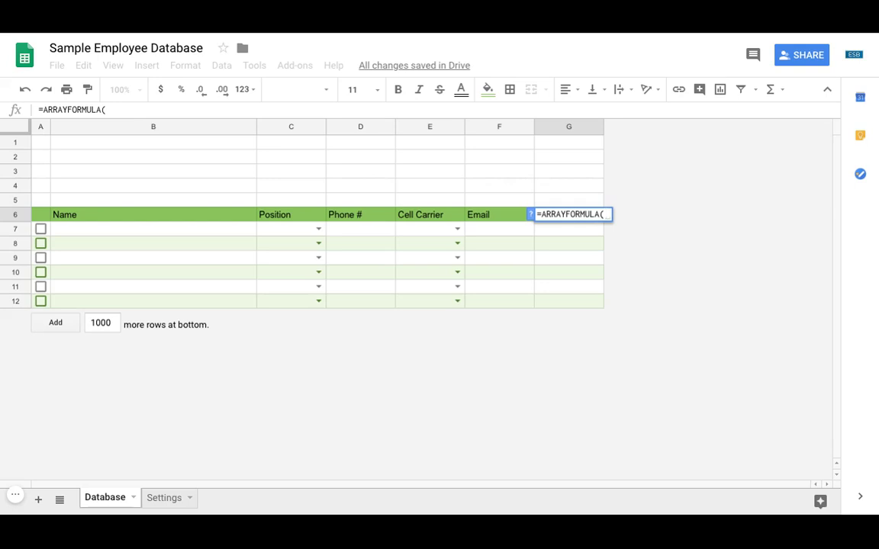
pyautogui.write('If')
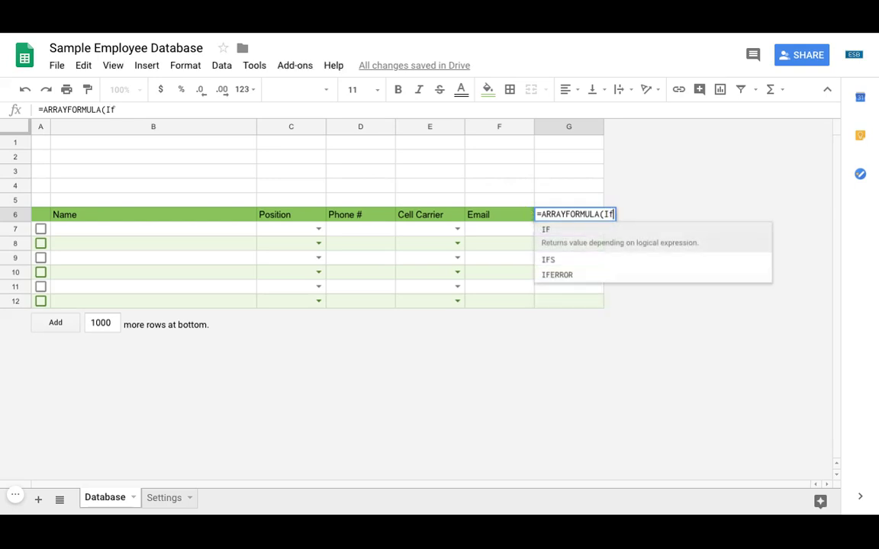
pyautogui.write('(')
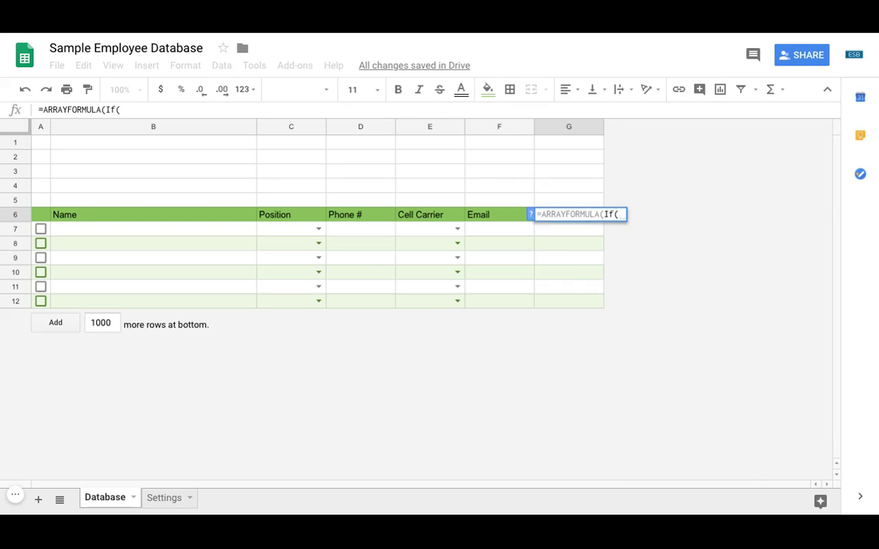
pyautogui.write('Len(')
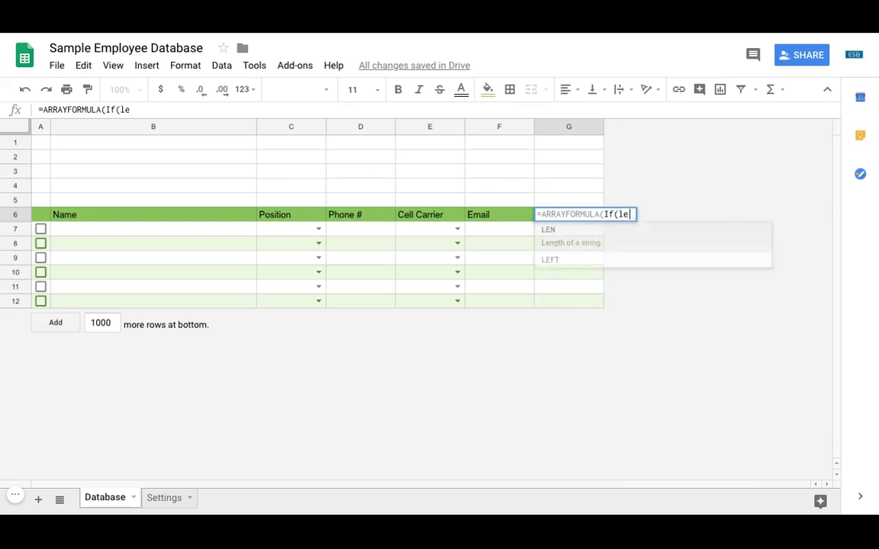
pyautogui.click(284, 235)
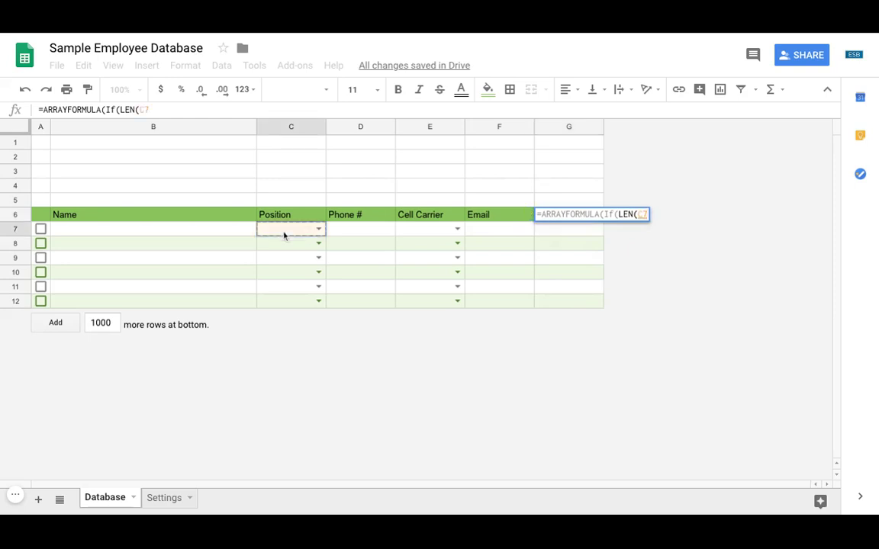
pyautogui.write(')')
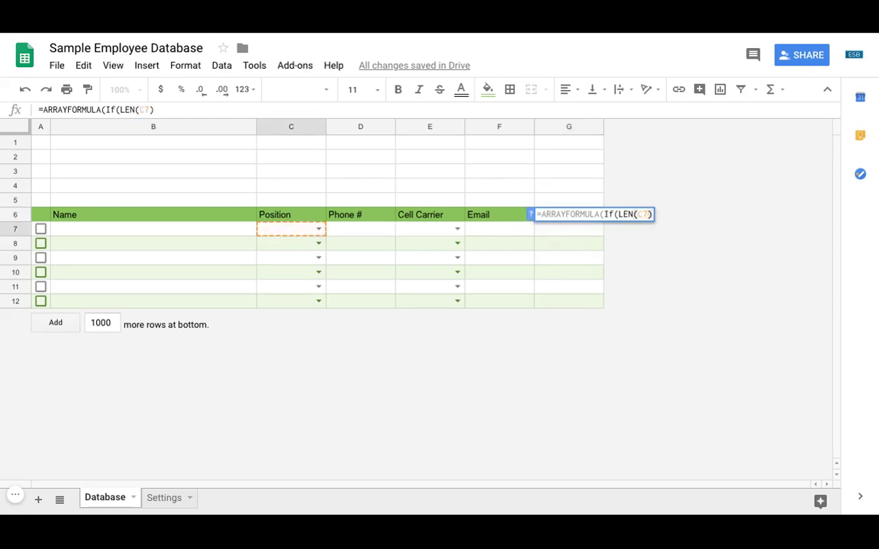
pyautogui.write('*')
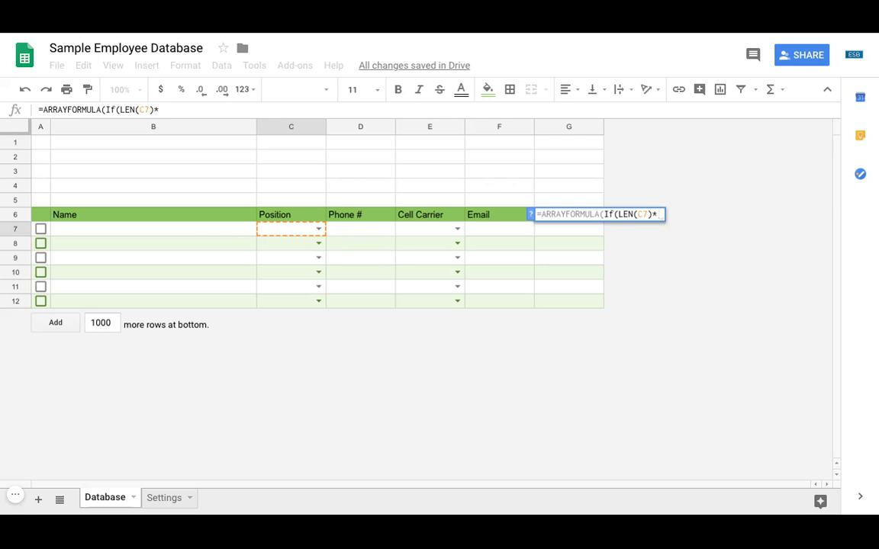
pyautogui.write('Len')
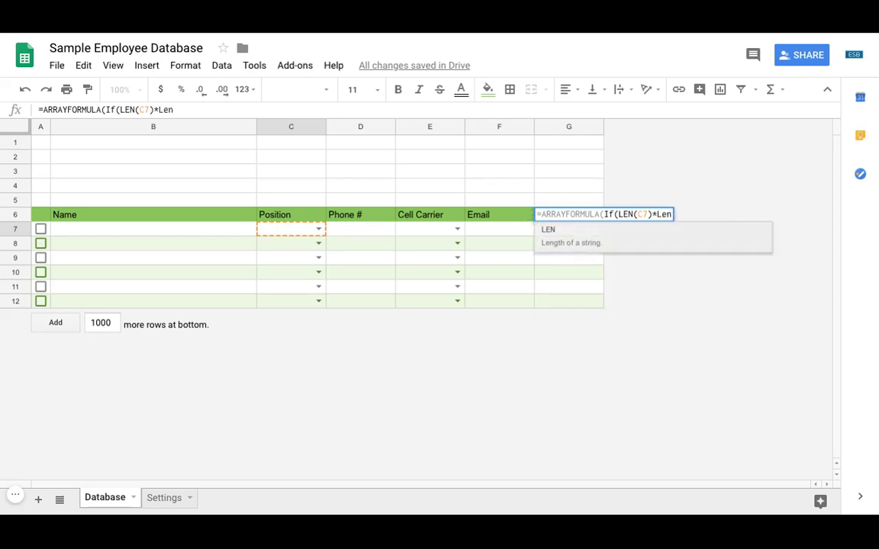
pyautogui.press('BackSpace')
pyautogui.press('BackSpace')
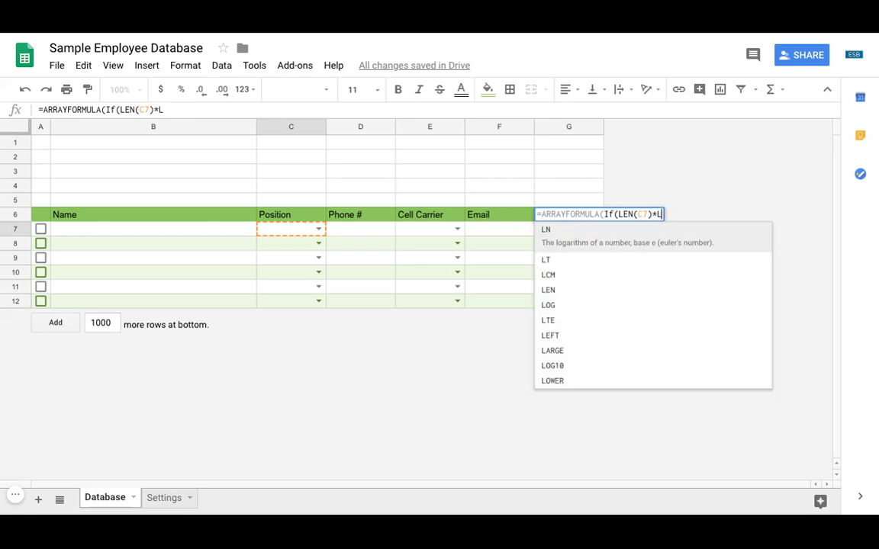
pyautogui.write('EN(')
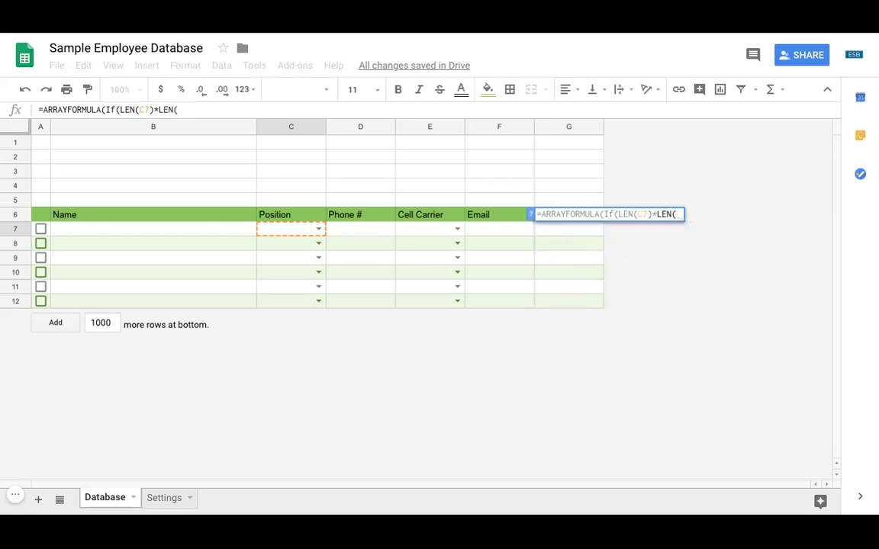
pyautogui.click(414, 234)
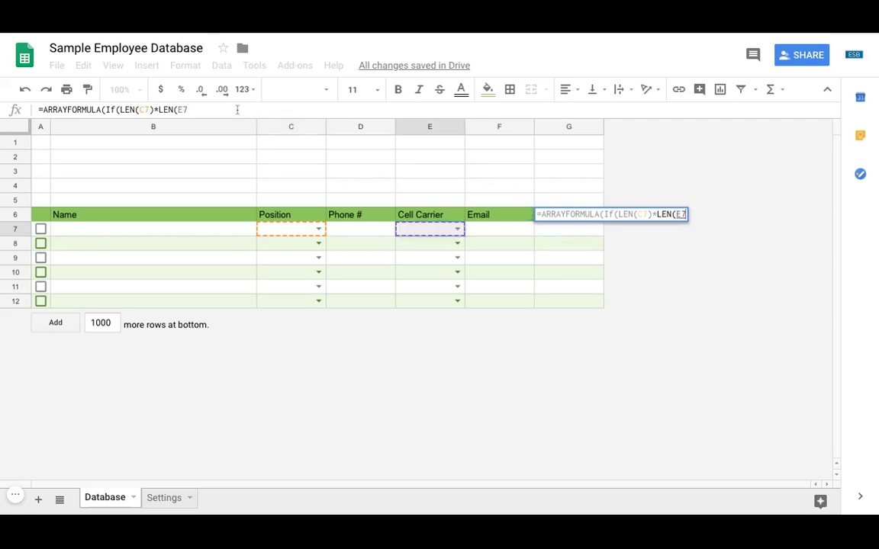
pyautogui.write(')')
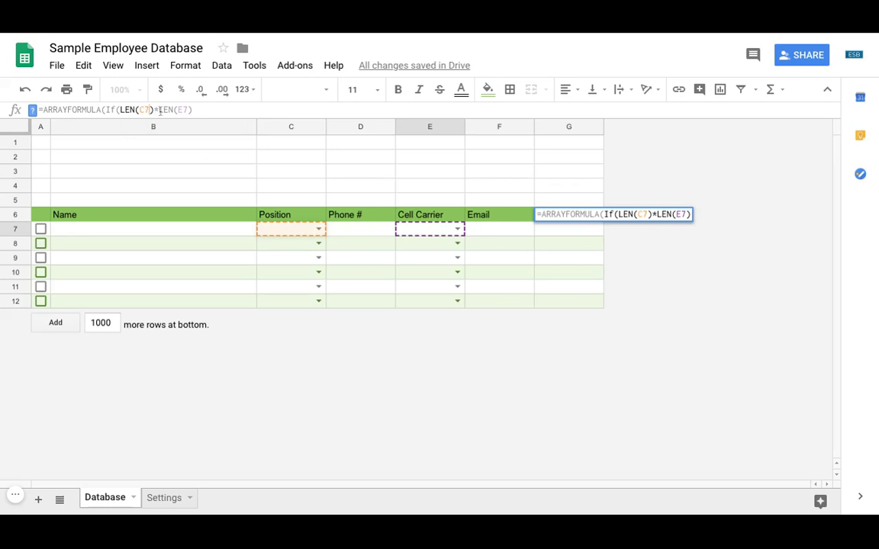
# Step: Wrap the LEN product in parentheses, change the ranges to C6:C and E6:E, and add a comma
pyautogui.click(120, 110)
pyautogui.write('(')
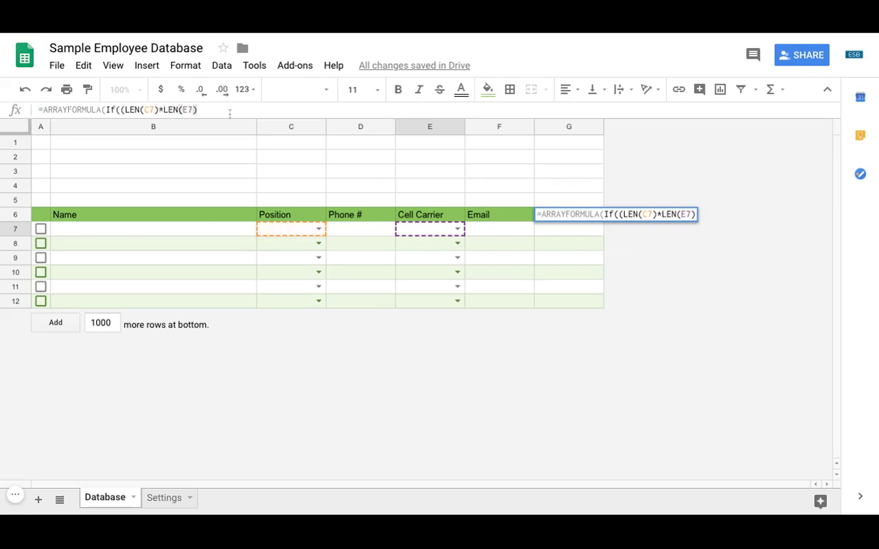
pyautogui.click(230, 112)
pyautogui.write(')')
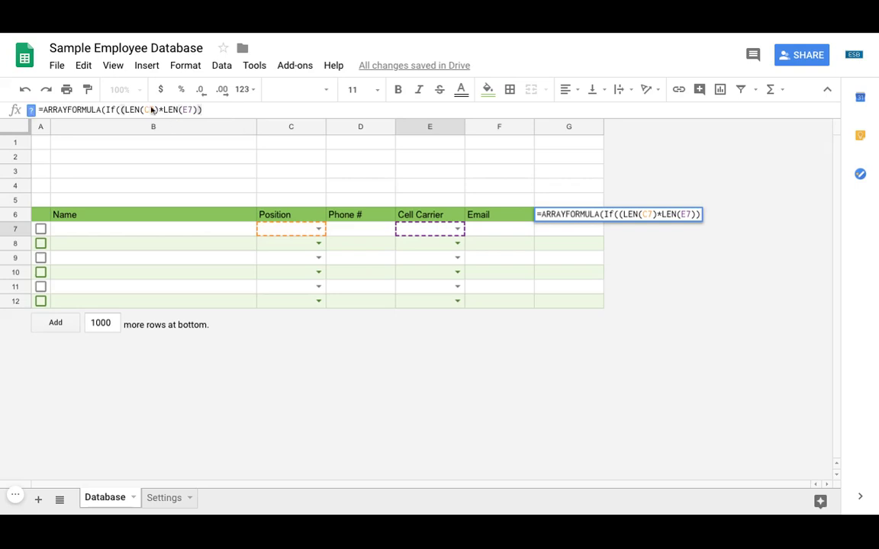
pyautogui.click(152, 109)
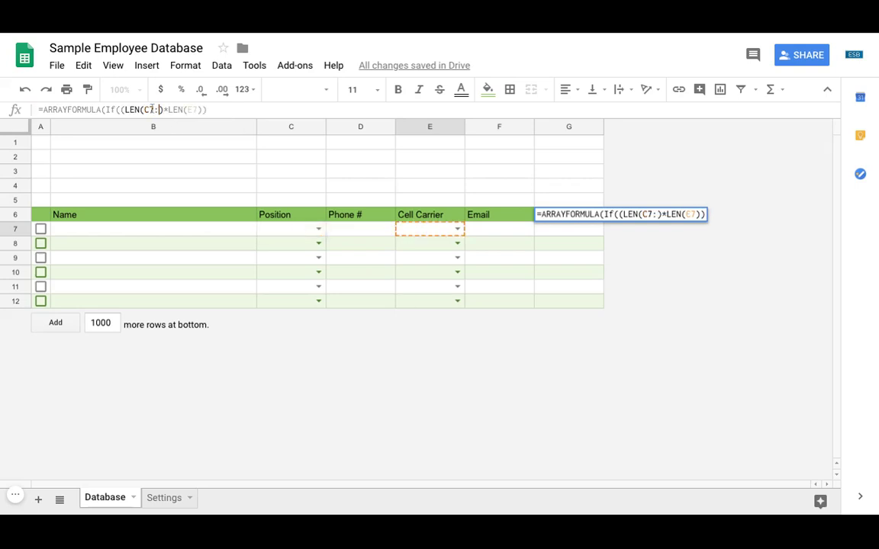
pyautogui.write(':C')
pyautogui.press('BackSpace')
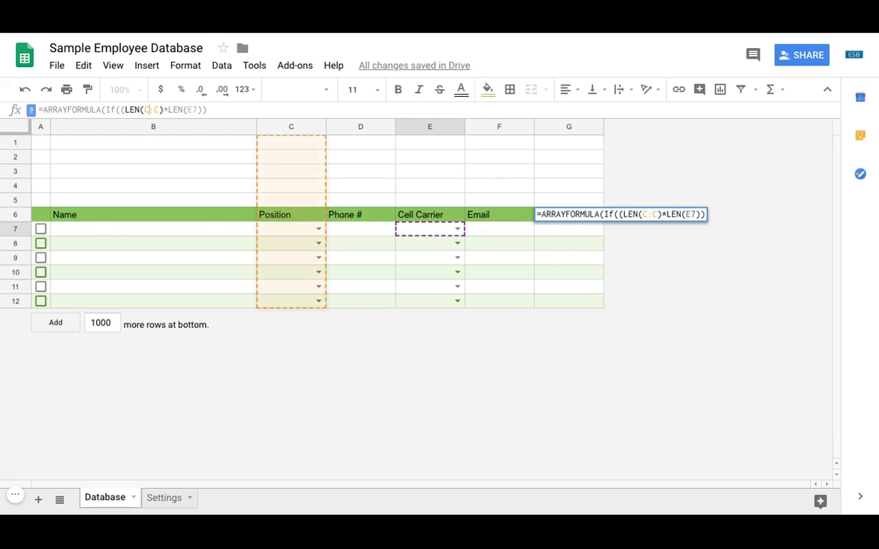
pyautogui.write('6')
pyautogui.click(200, 109)
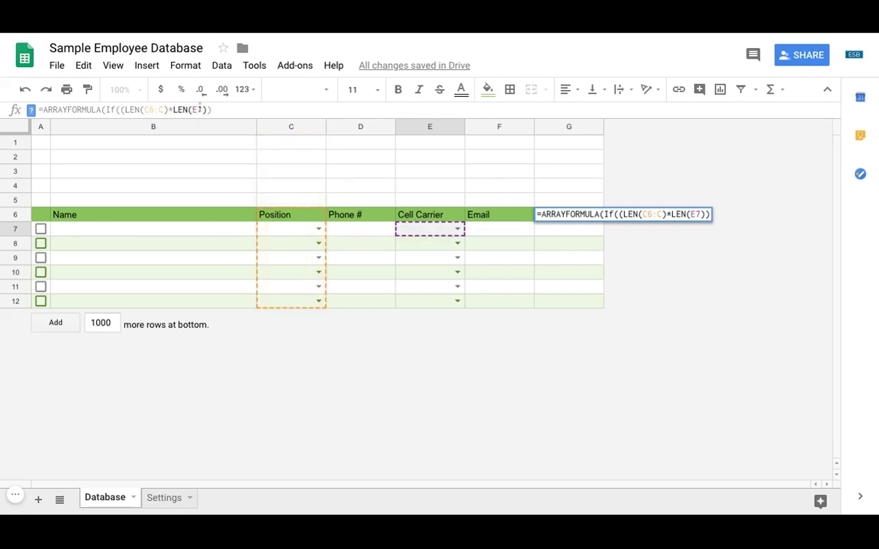
pyautogui.press('BackSpace')
pyautogui.write('6:')
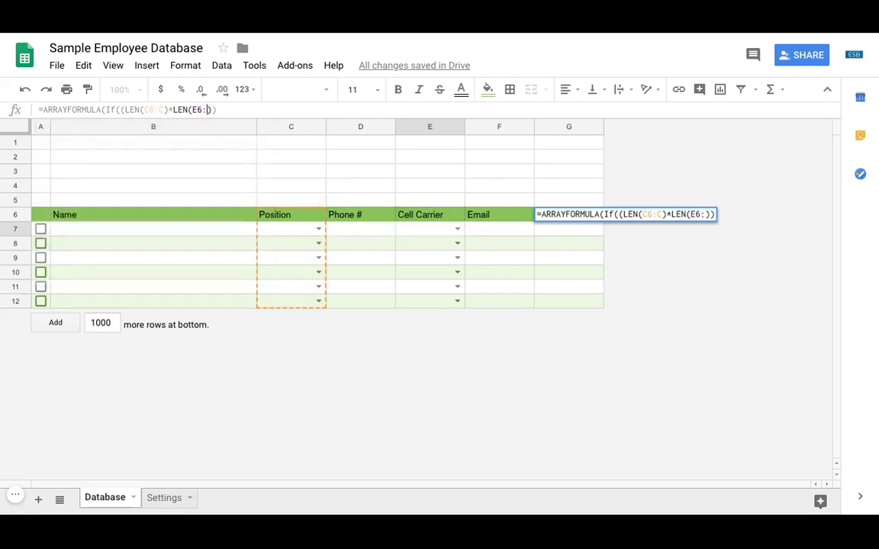
pyautogui.write('E')
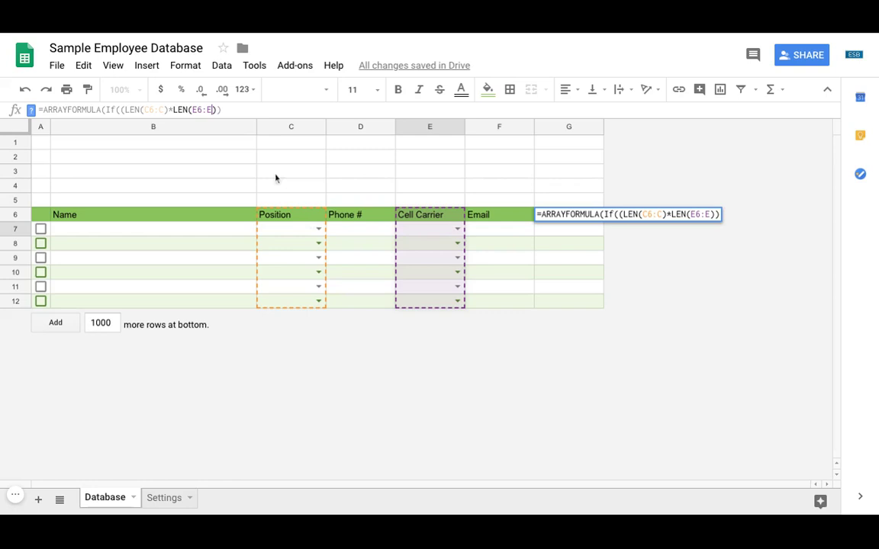
pyautogui.click(215, 109)
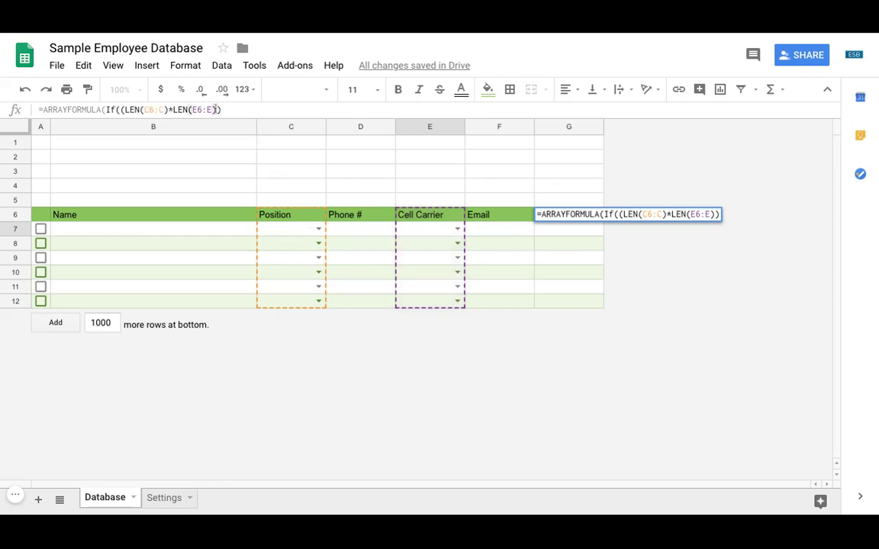
pyautogui.press('Right')
pyautogui.write(',')
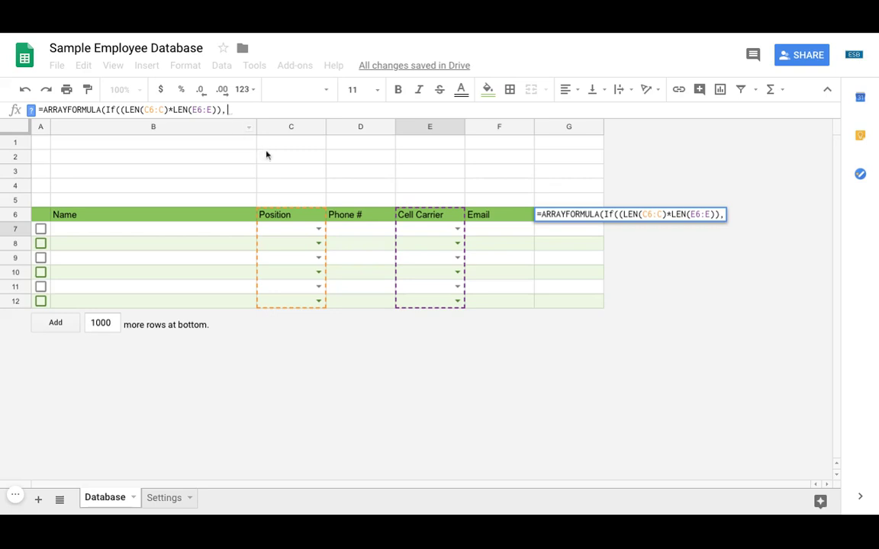
# Step: Continue the formula with C6:C12&VLOOKUP(E6:E12, and bring up the Settings carrier list
pyautogui.click(295, 219)
pyautogui.hotkey('ctrl', 'shift', 'Down')
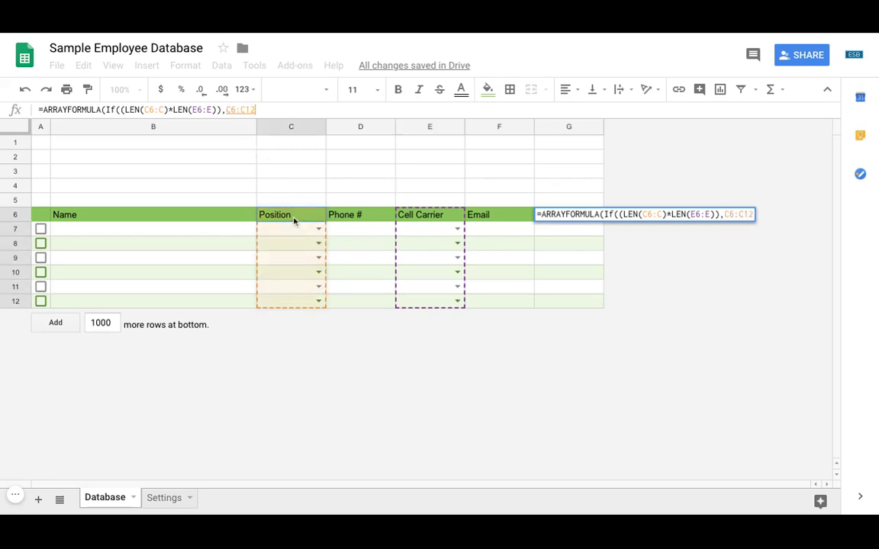
pyautogui.click(275, 110)
pyautogui.write('&vl')
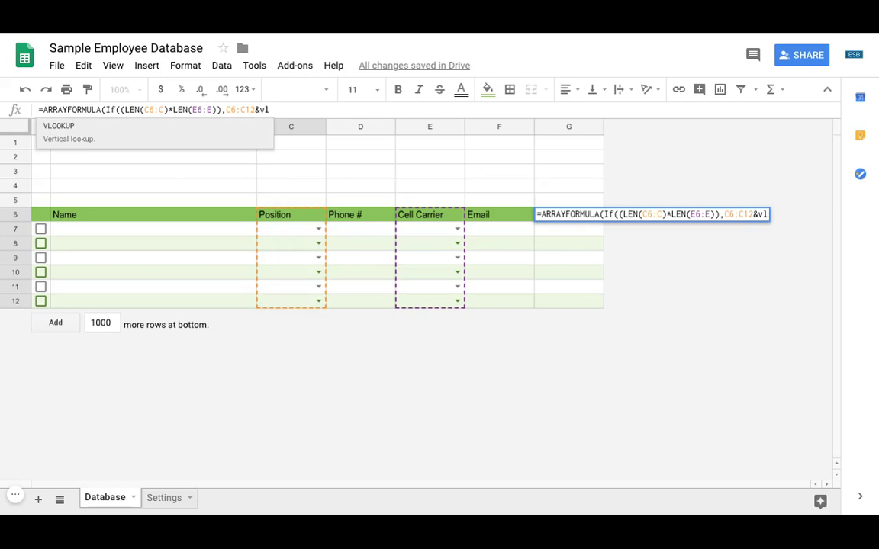
pyautogui.press('Tab')
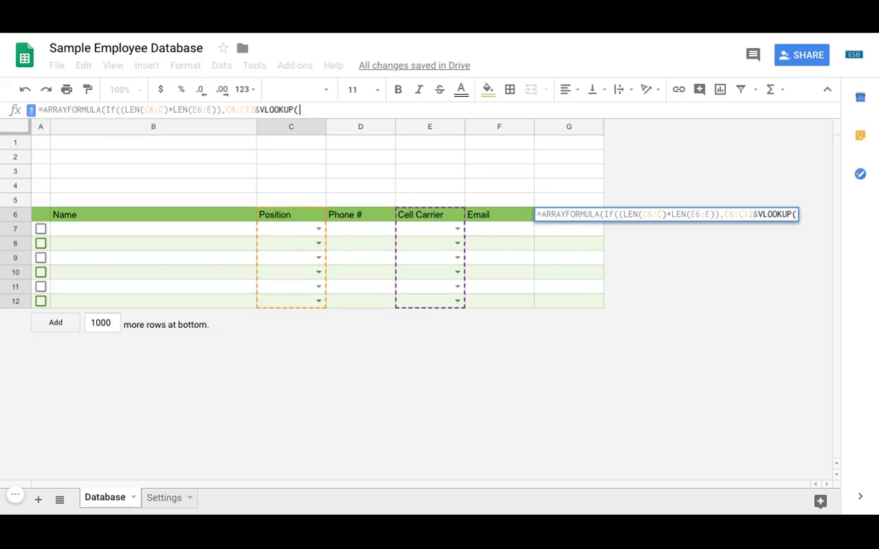
pyautogui.click(427, 219)
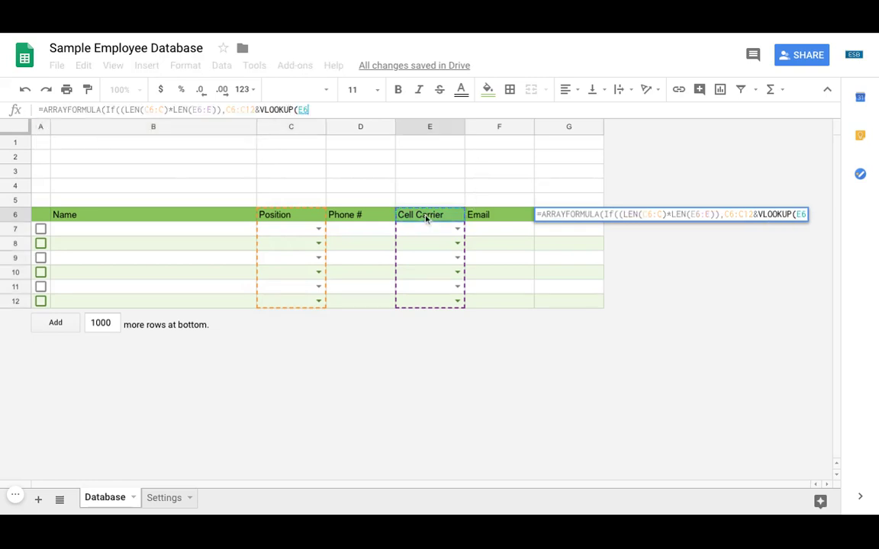
pyautogui.moveTo(426, 219); pyautogui.dragTo(427, 301)
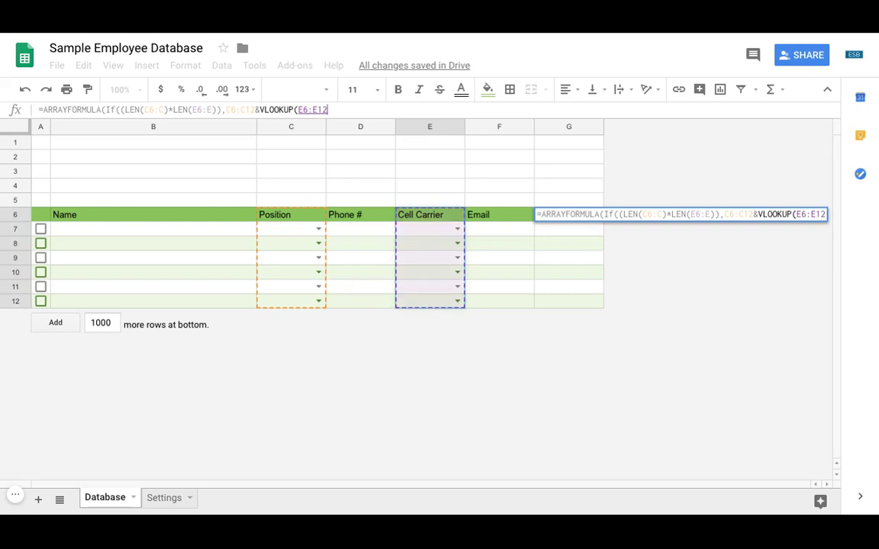
pyautogui.write(',')
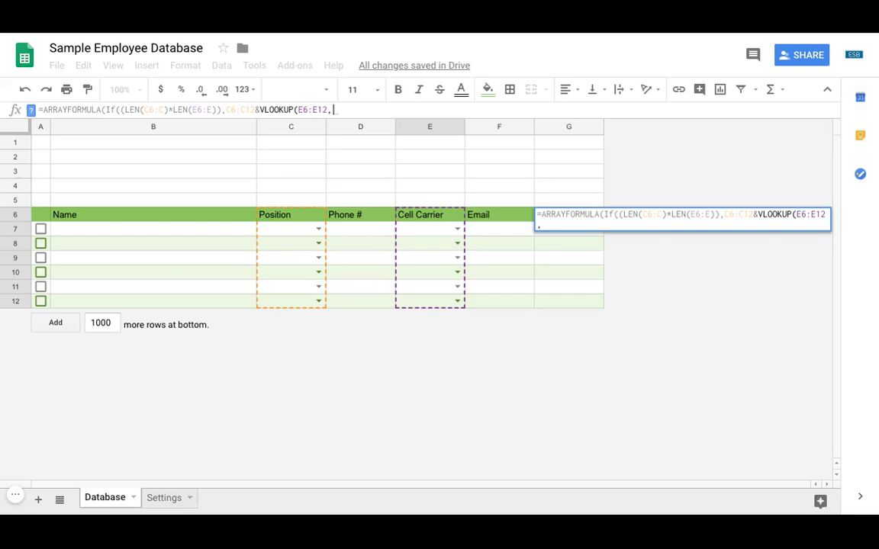
pyautogui.click(167, 497)
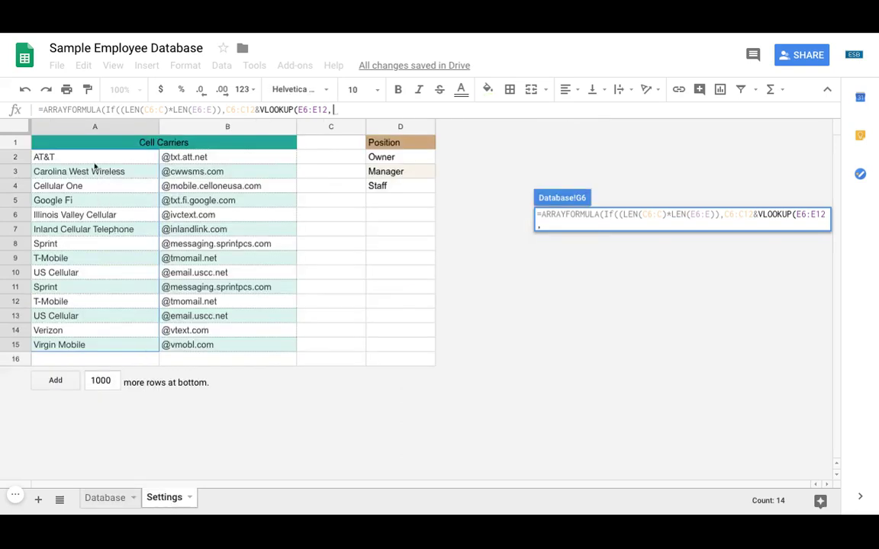
# Step: Finish the VLOOKUP with lookup range Settings!A2:B15, column 2 and FALSE
pyautogui.click(70, 157)
pyautogui.hotkey('shift', 'Right')
pyautogui.hotkey('shift', 'Down')
pyautogui.hotkey('shift', 'Down')
pyautogui.hotkey('shift', 'Down')
pyautogui.hotkey('shift', 'Down')
pyautogui.hotkey('shift', 'Down')
pyautogui.hotkey('shift', 'Down')
pyautogui.hotkey('shift', 'Down')
pyautogui.hotkey('shift', 'Down')
pyautogui.hotkey('shift', 'Down')
pyautogui.hotkey('shift', 'Down')
pyautogui.hotkey('shift', 'Down')
pyautogui.hotkey('shift', 'Down')
pyautogui.hotkey('shift', 'Down')
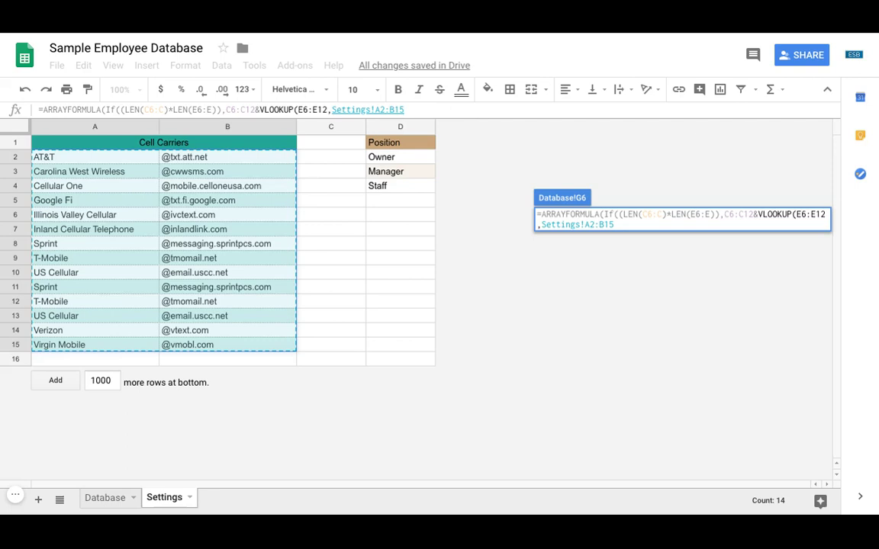
pyautogui.write(',')
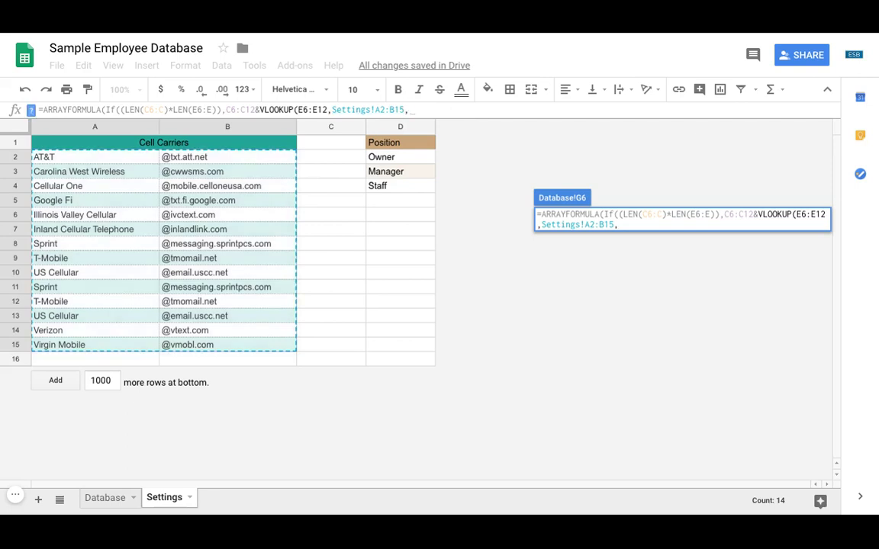
pyautogui.write('2')
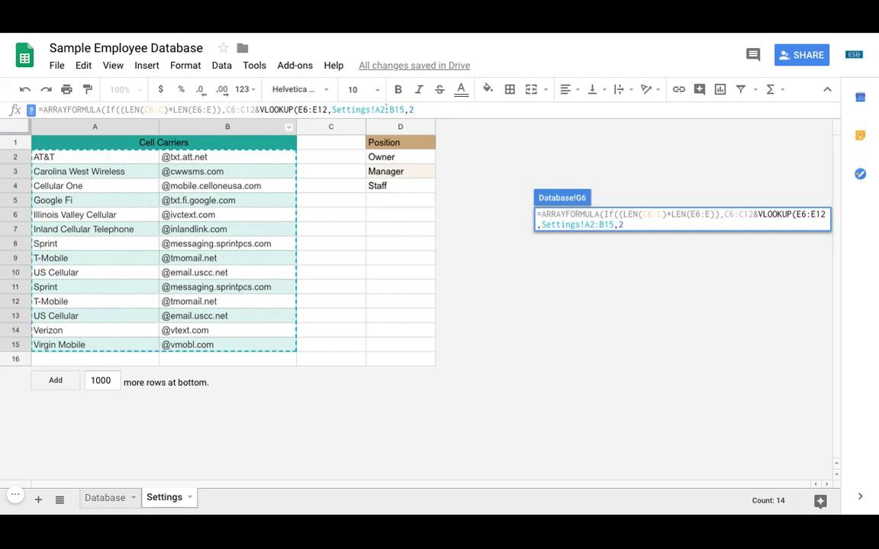
pyautogui.write(',Fl')
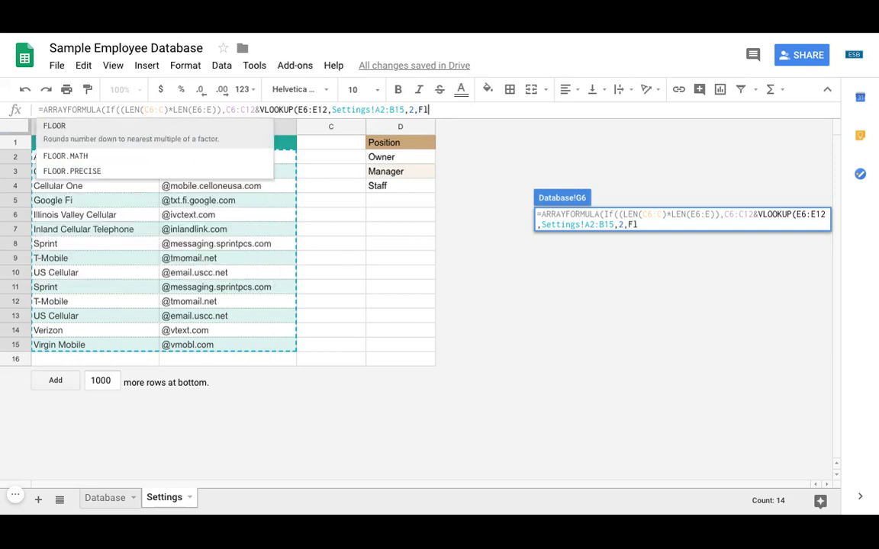
pyautogui.press('BackSpace')
pyautogui.write('alse')
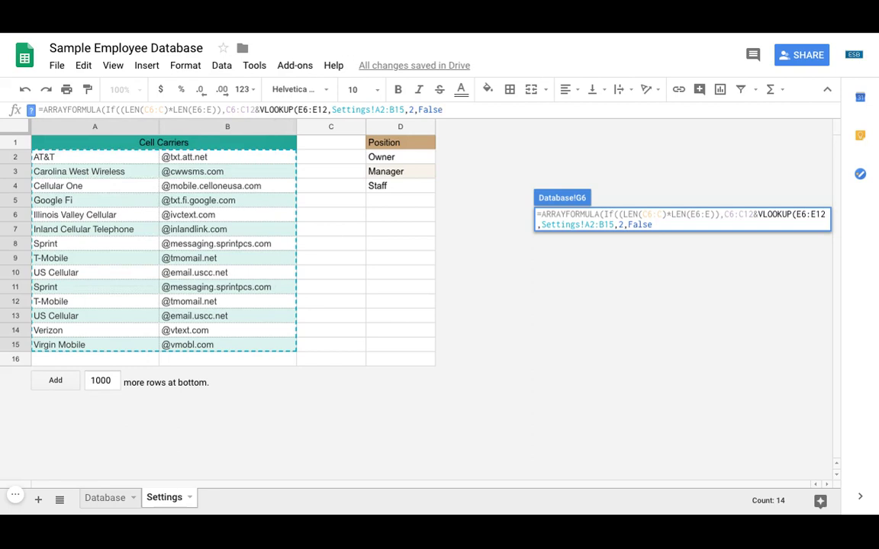
pyautogui.write(')')
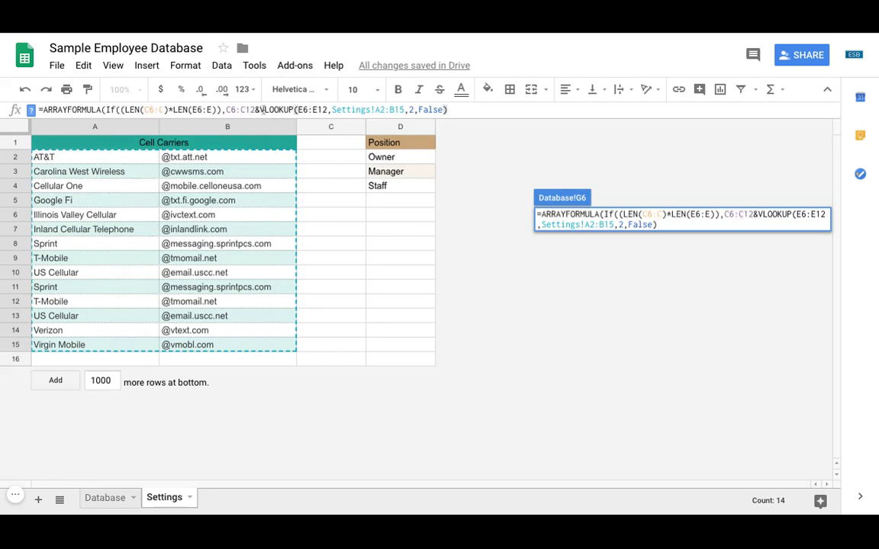
# Step: Wrap the VLOOKUP in IFERROR with an "" fallback, close the formula and commit it
pyautogui.click(260, 109)
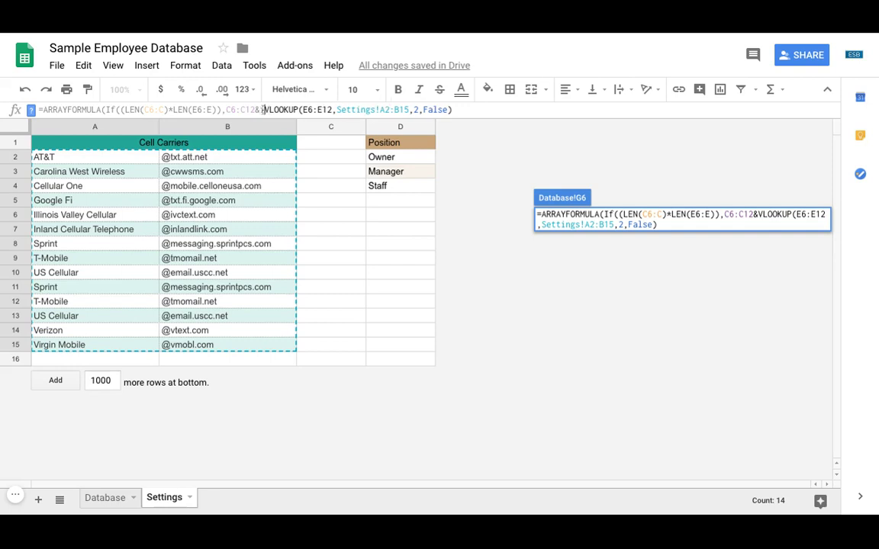
pyautogui.write('iferror(')
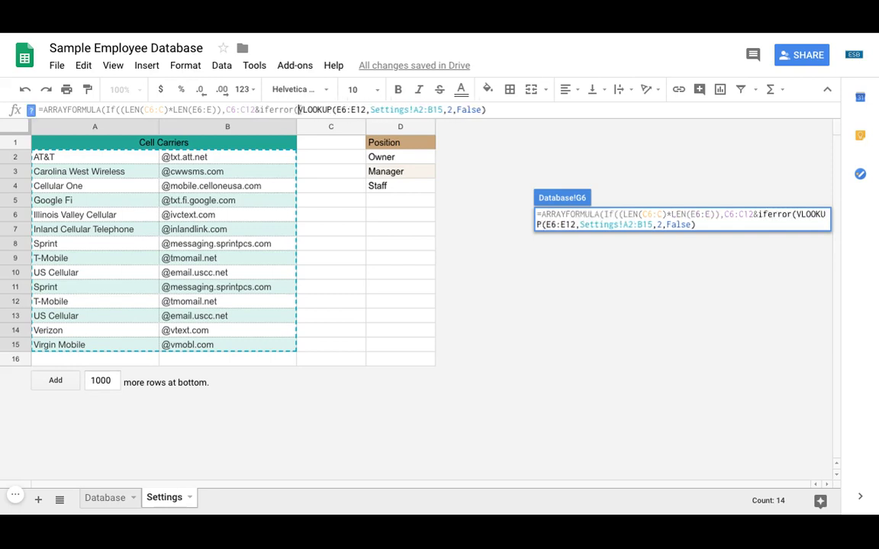
pyautogui.click(524, 107)
pyautogui.write(')')
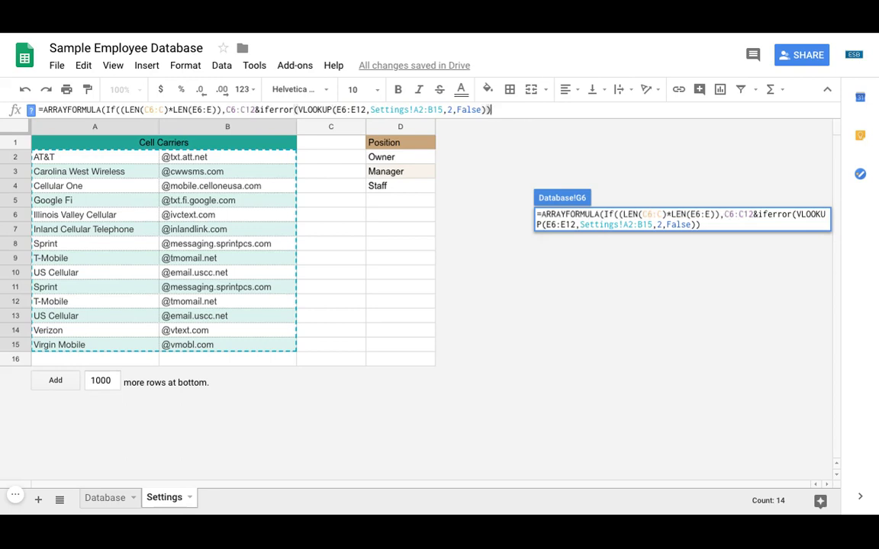
pyautogui.write(',')
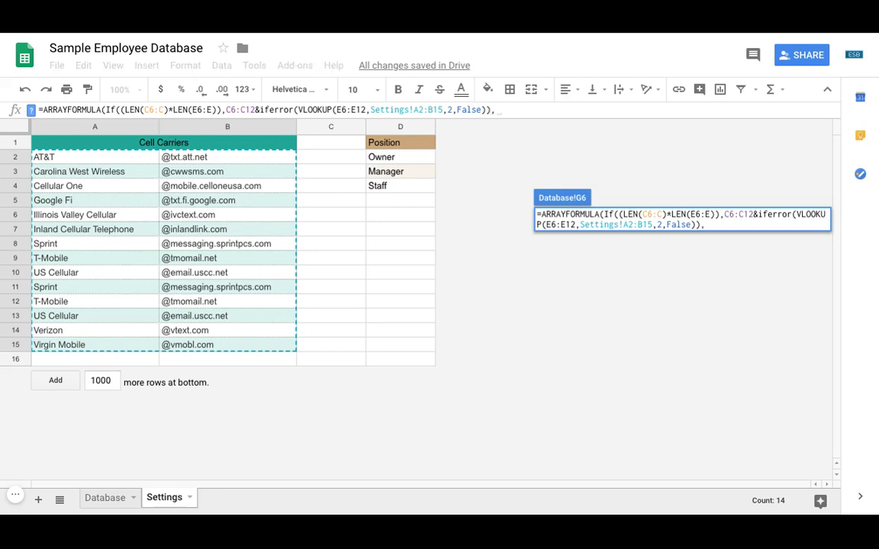
pyautogui.write('""')
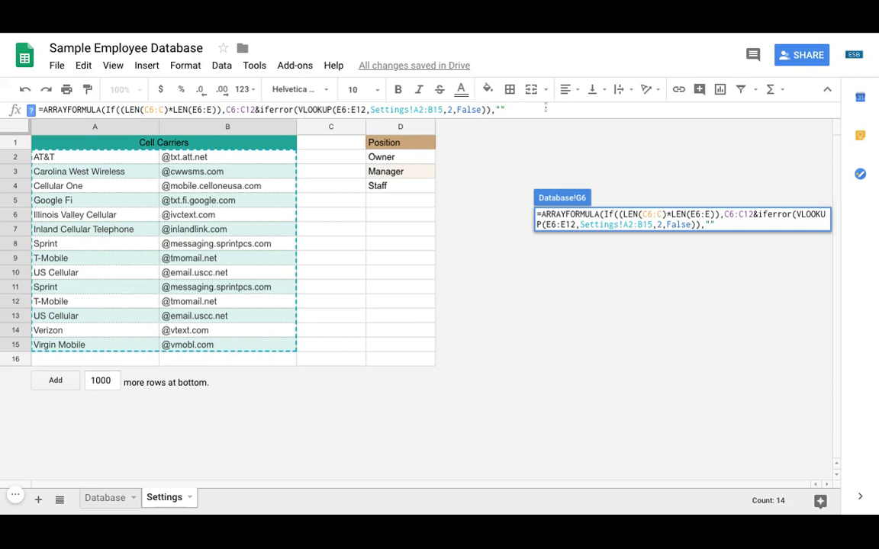
pyautogui.write('))')
pyautogui.press('Return')
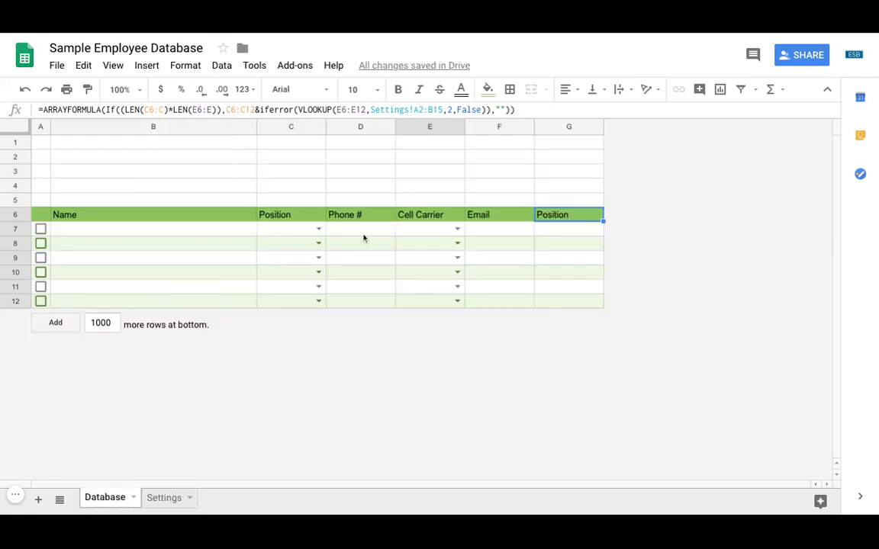
# Step: Enter a sample employee name in B7 with Owner as the position
pyautogui.click(593, 233)
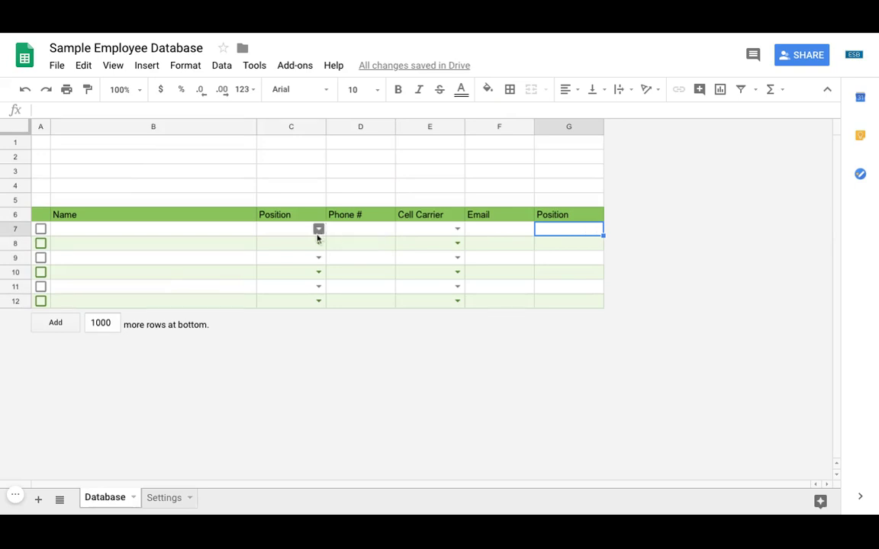
pyautogui.click(195, 234)
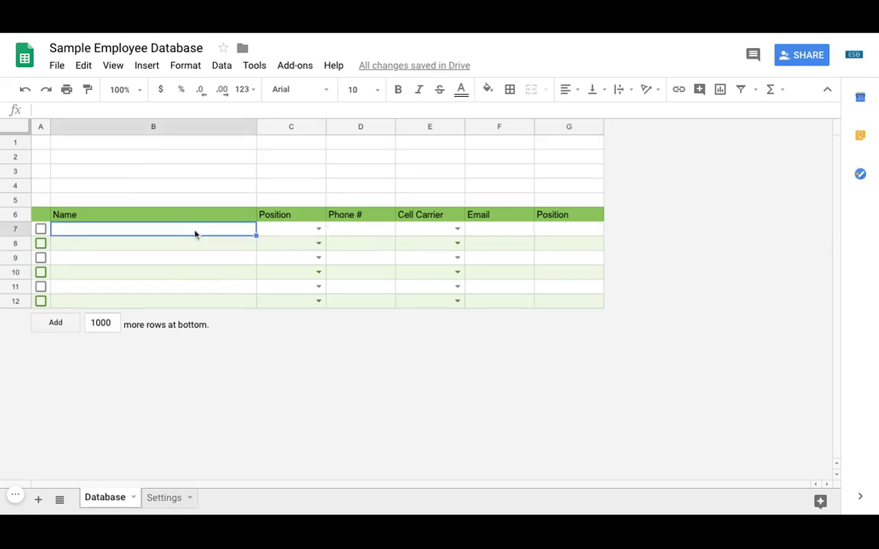
pyautogui.write('Micah')
pyautogui.press('Tab')
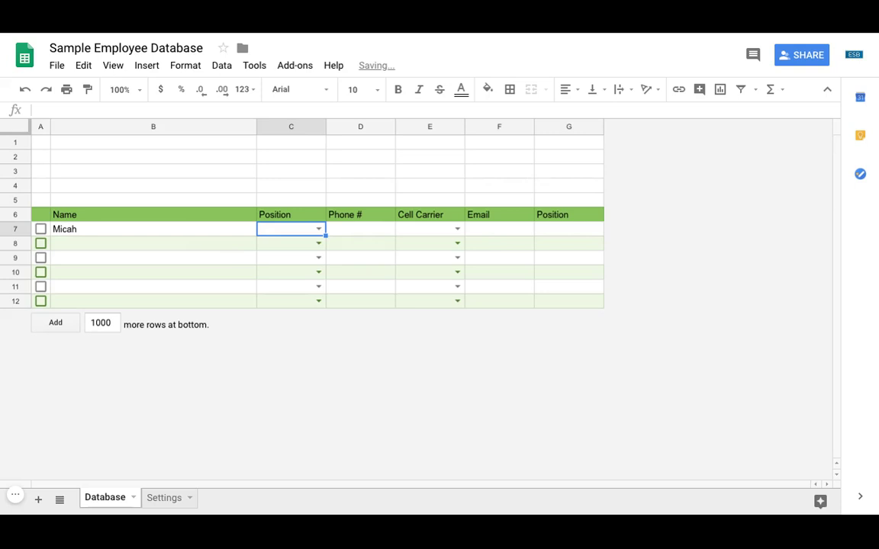
pyautogui.write('O')
pyautogui.press('Tab')
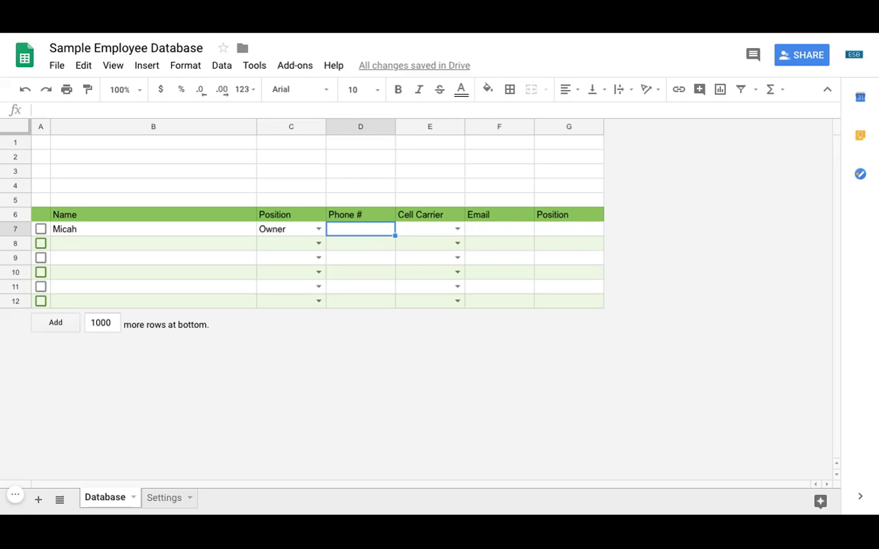
pyautogui.click(578, 217)
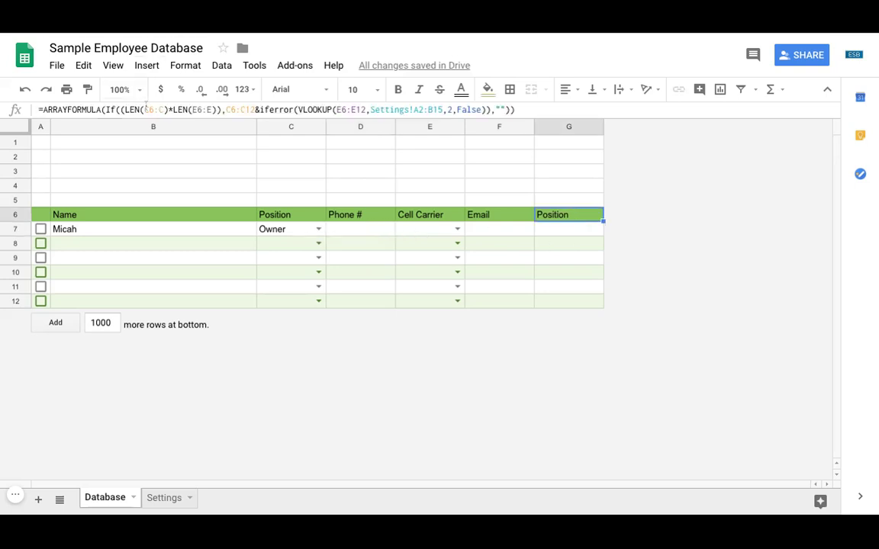
# Step: Change the G6 formula's C6:C and C6:C12 ranges to D6:D and D6:D12
pyautogui.click(145, 109)
pyautogui.press('BackSpace')
pyautogui.press('BackSpace')
pyautogui.press('BackSpace')
pyautogui.press('BackSpace')
pyautogui.write('D6:')
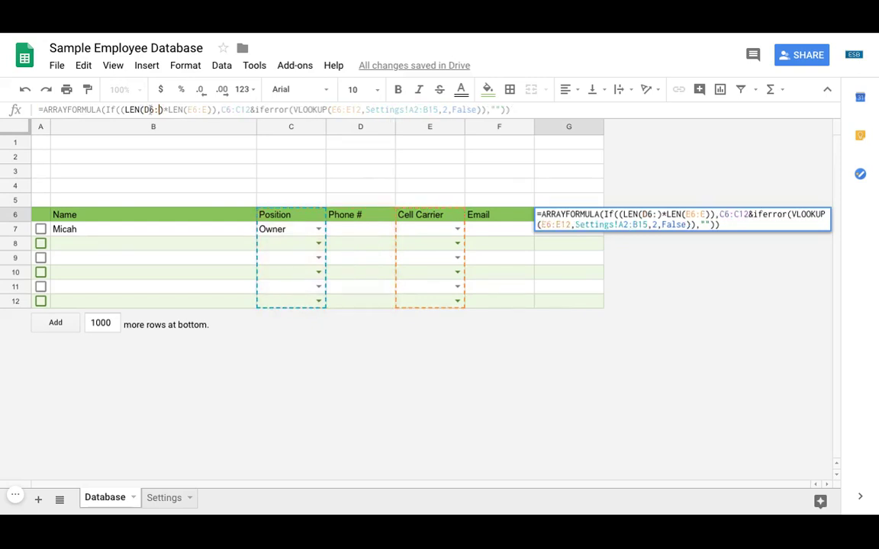
pyautogui.write('D')
pyautogui.click(230, 111)
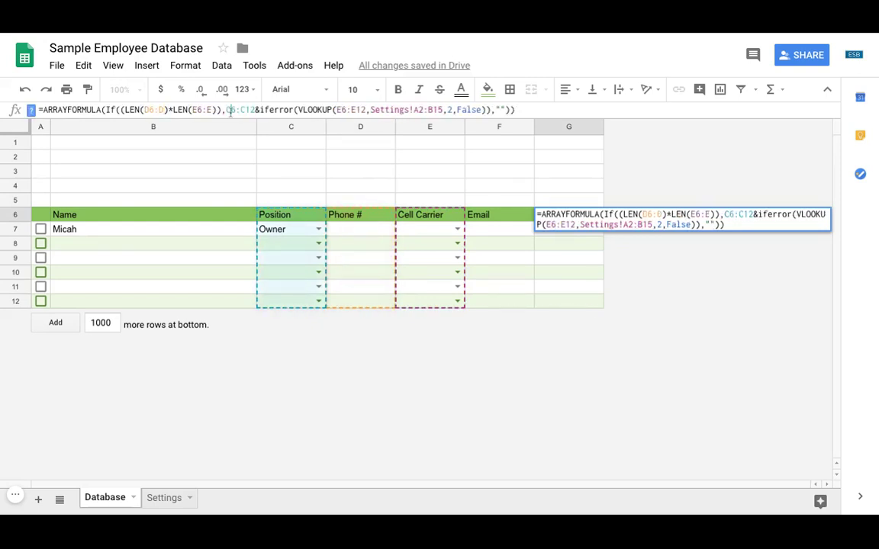
pyautogui.press('BackSpace')
pyautogui.write('D')
pyautogui.press('Right')
pyautogui.press('Right')
pyautogui.press('Right')
pyautogui.press('BackSpace')
pyautogui.write('D')
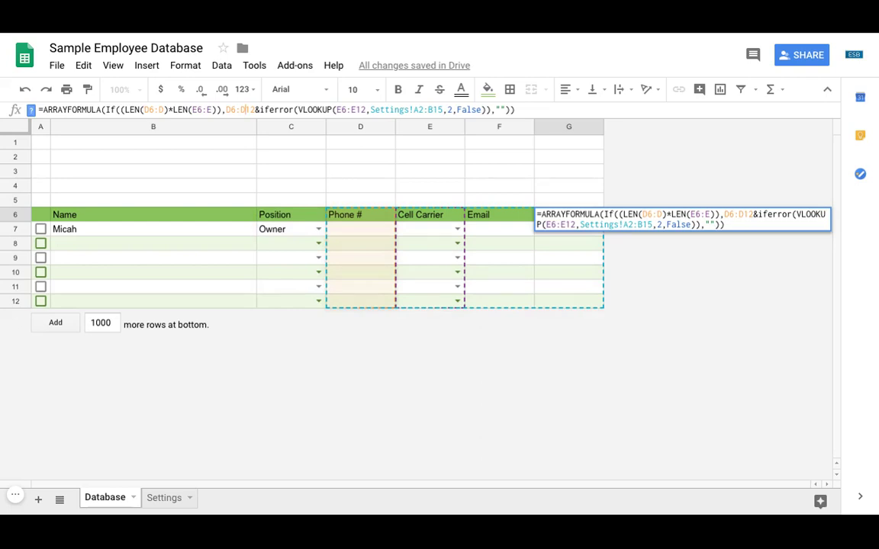
pyautogui.press('Return')
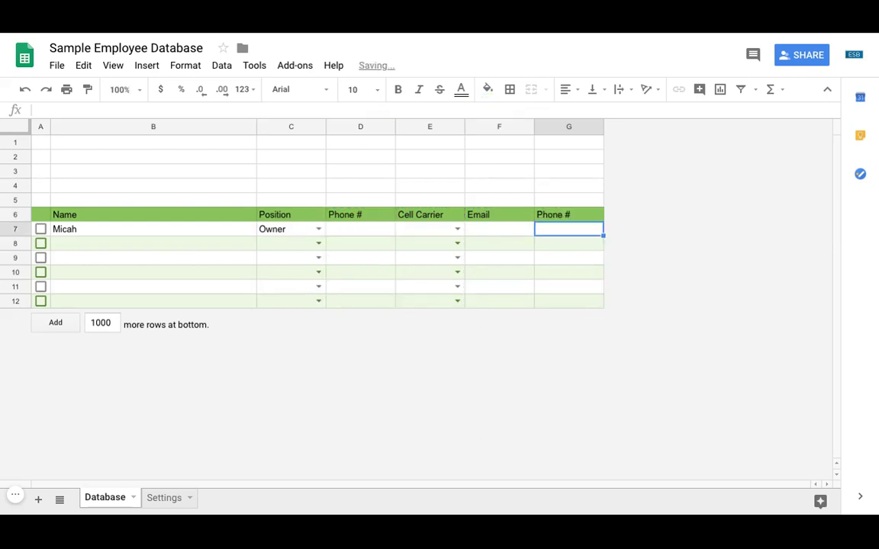
# Step: Enter a phone number in D7 and choose Carolina West Wireless as the E7 carrier
pyautogui.click(362, 235)
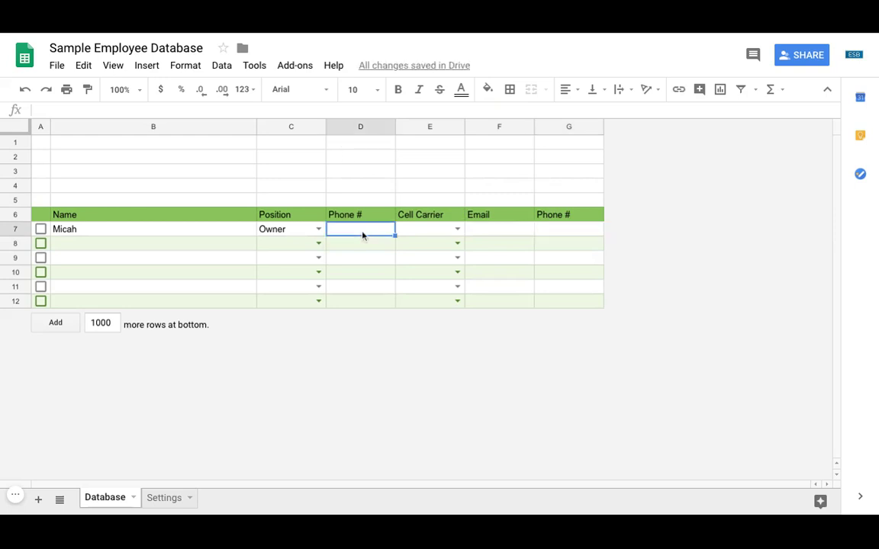
pyautogui.write('55')
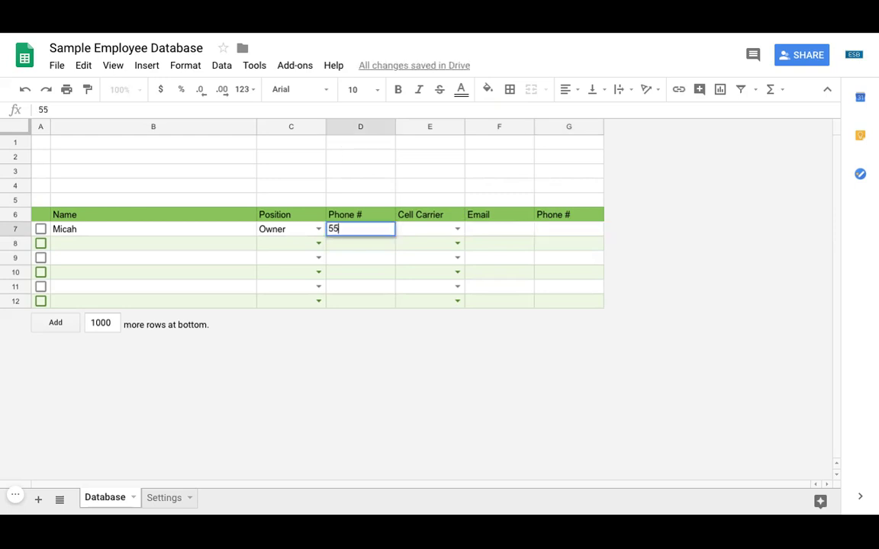
pyautogui.write('55555555')
pyautogui.press('Return')
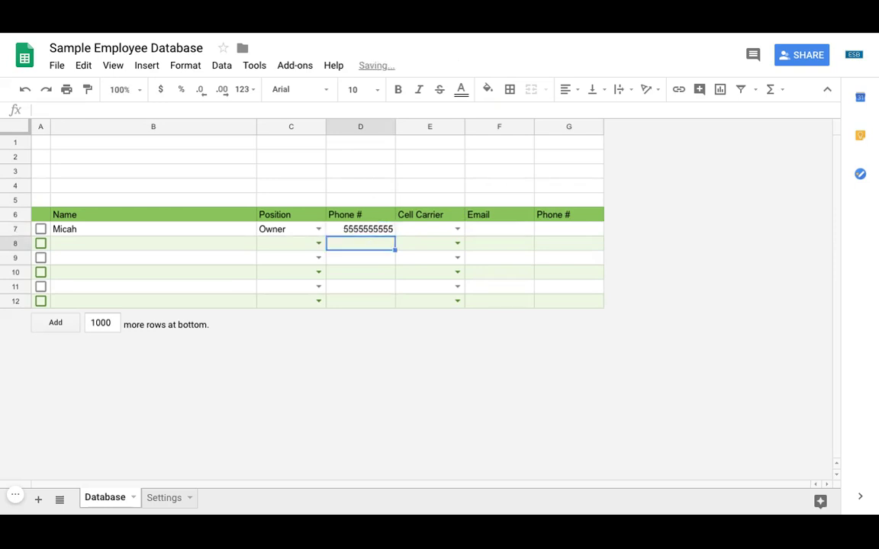
pyautogui.press('Up')
pyautogui.press('Right')
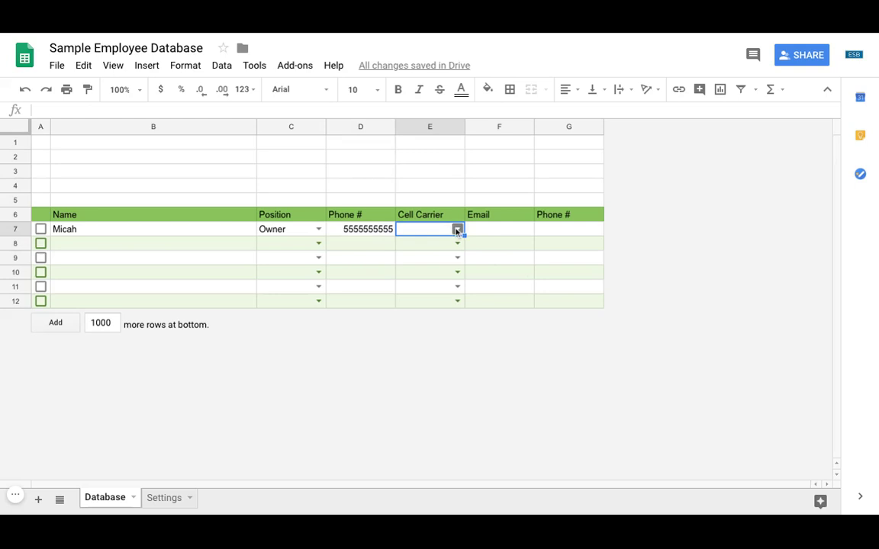
pyautogui.click(457, 228)
pyautogui.click(438, 269)
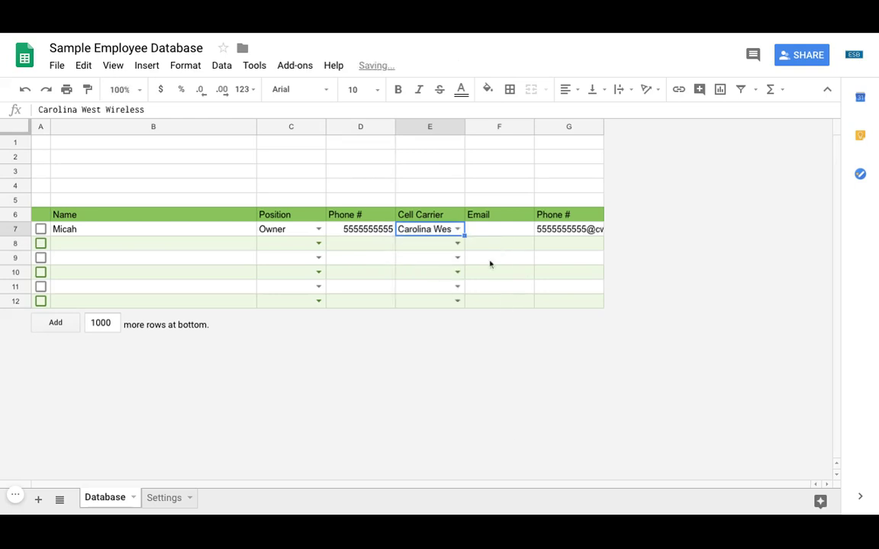
# Step: Add parentheses around the area code in D7 and check the G7 address
pyautogui.click(356, 231)
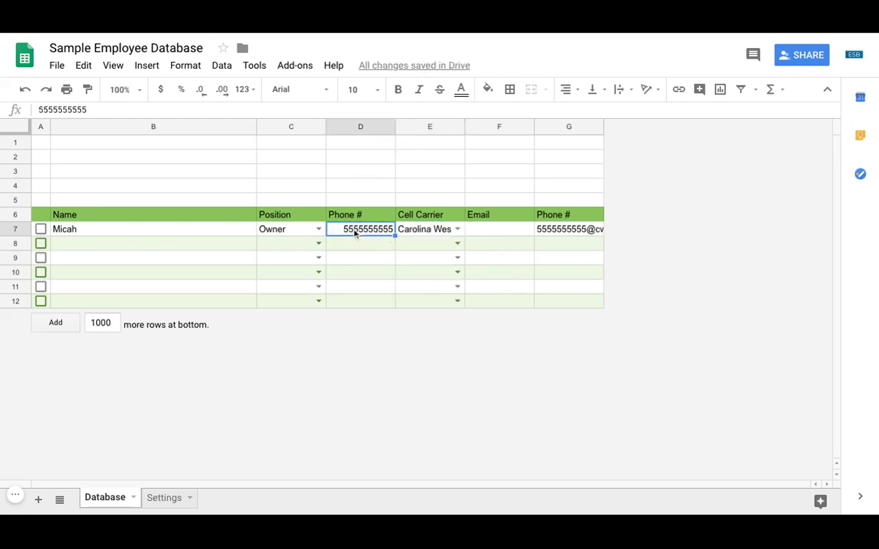
pyautogui.click(40, 109)
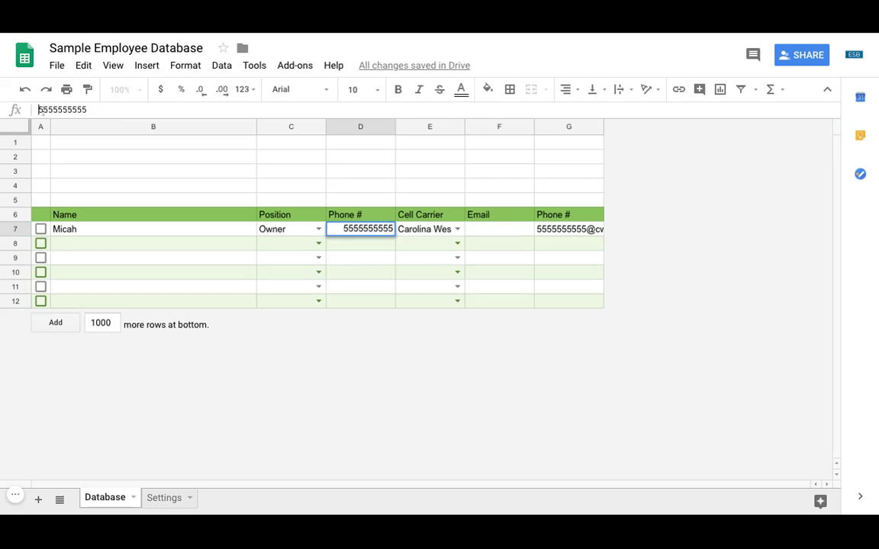
pyautogui.write('(')
pyautogui.press('Right')
pyautogui.press('Right')
pyautogui.press('Right')
pyautogui.write(')')
pyautogui.press('Return')
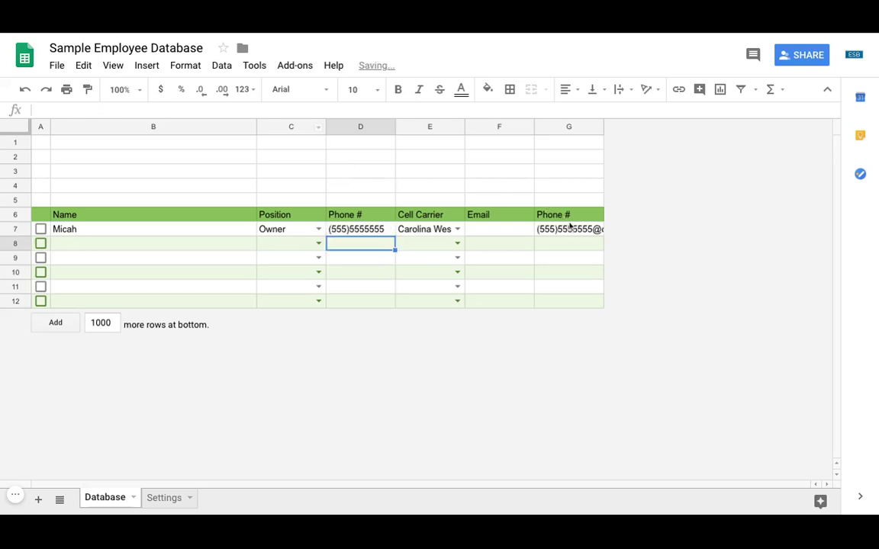
pyautogui.click(576, 235)
# Step: Remove the parentheses from D7 and select the phone column down to D12
pyautogui.click(358, 230)
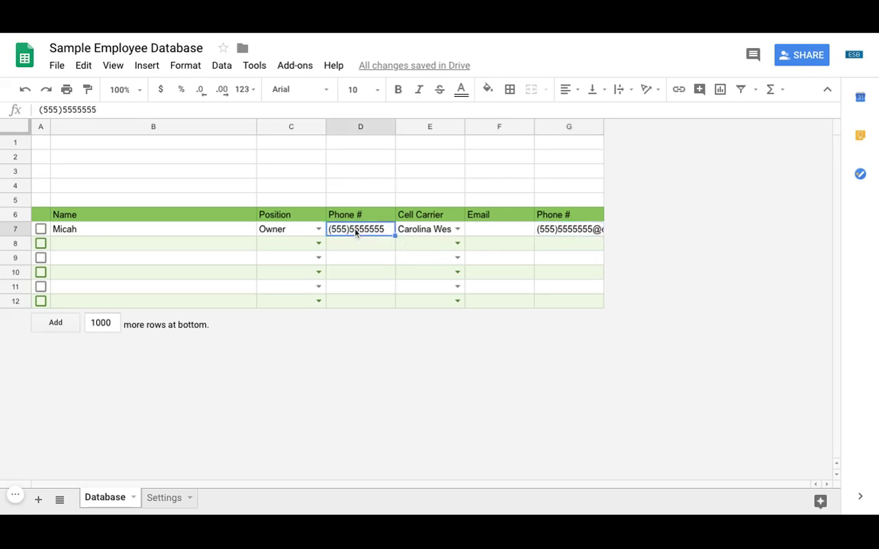
pyautogui.click(63, 109)
pyautogui.press('BackSpace')
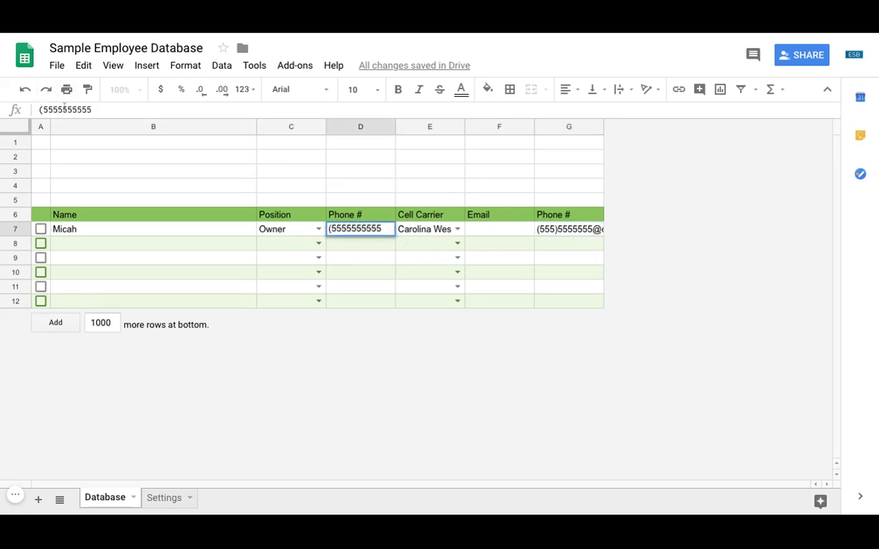
pyautogui.press('BackSpace')
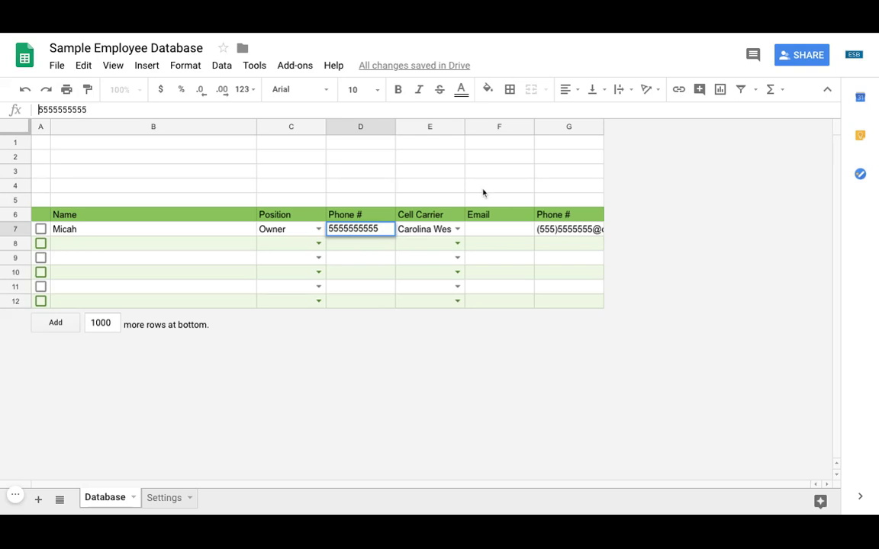
pyautogui.press('Return')
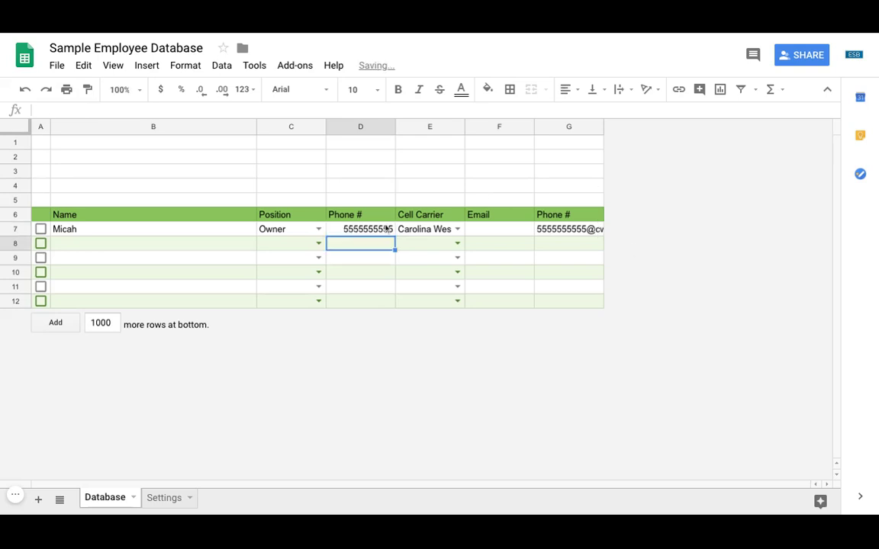
pyautogui.click(364, 234)
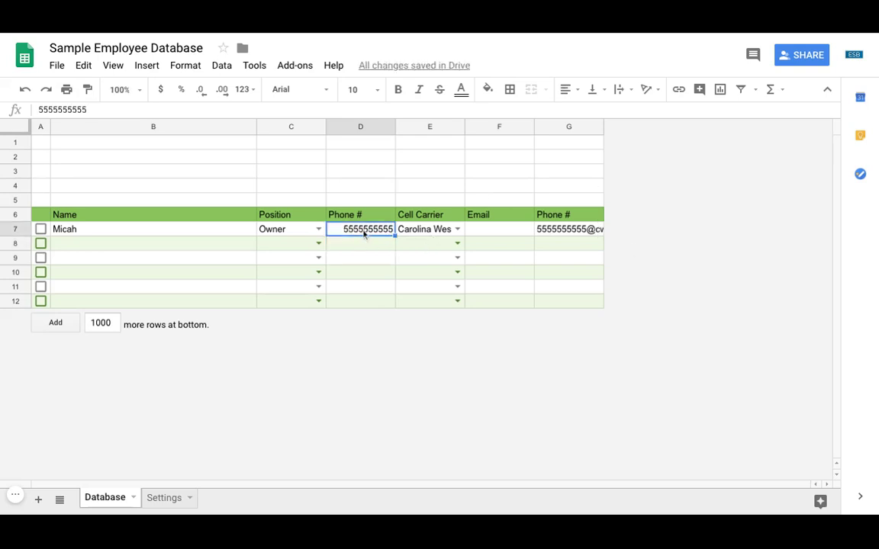
pyautogui.hotkey('ctrl', 'shift', 'Down')
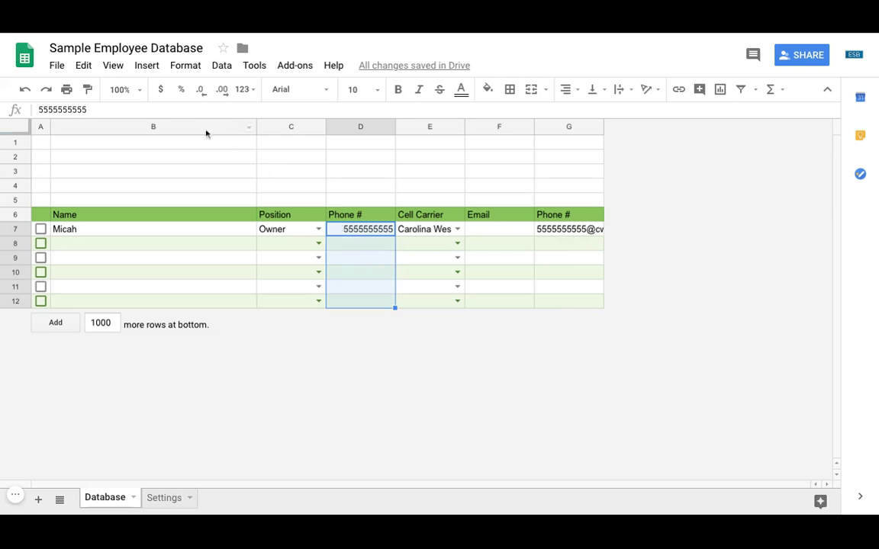
# Step: Apply a parenthesised area-code phone number format to the Phone # cells
pyautogui.click(185, 66)
pyautogui.moveTo(251, 90)
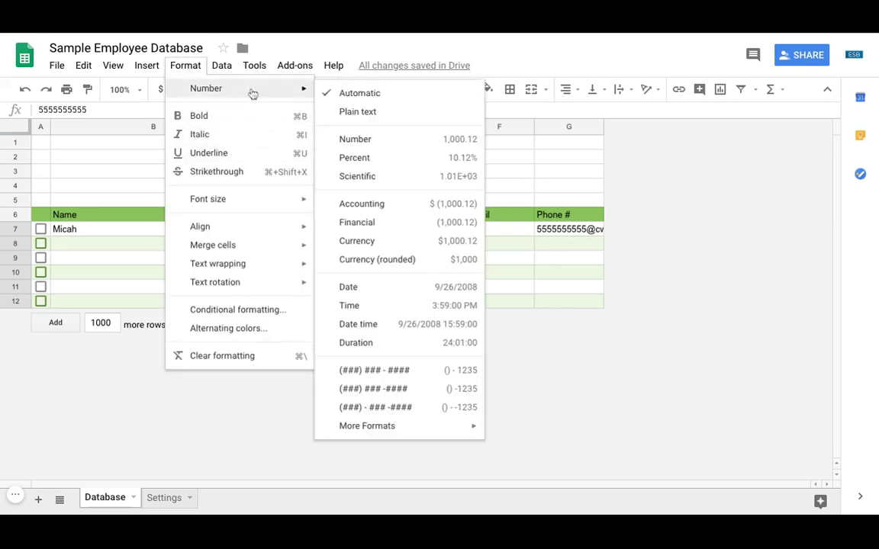
pyautogui.click(404, 372)
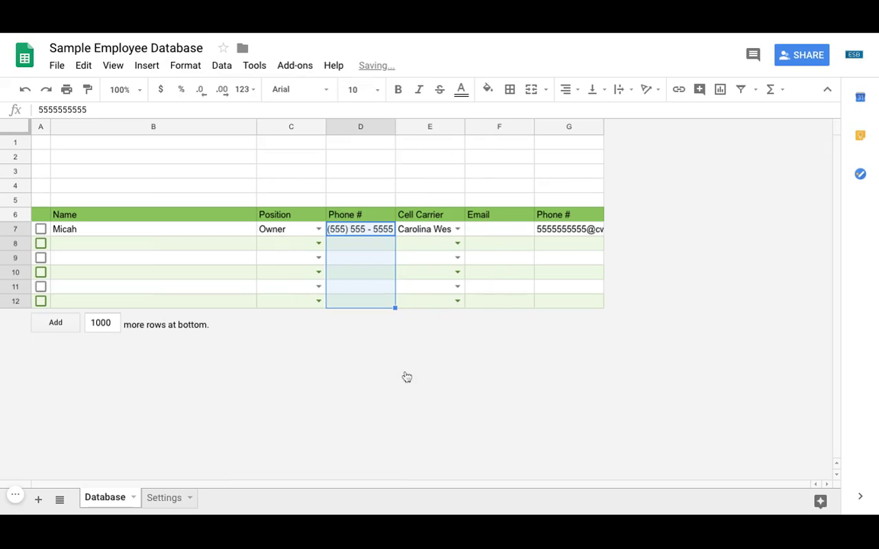
pyautogui.click(401, 271)
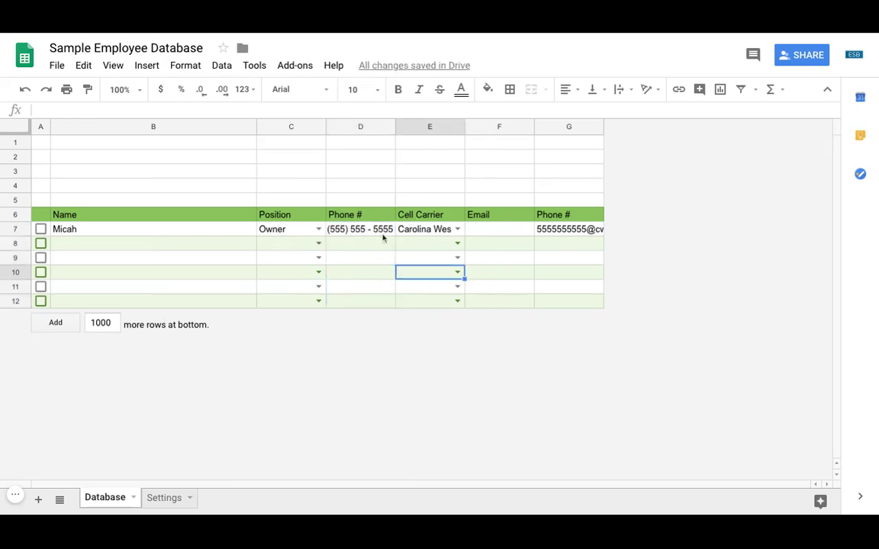
pyautogui.click(374, 231)
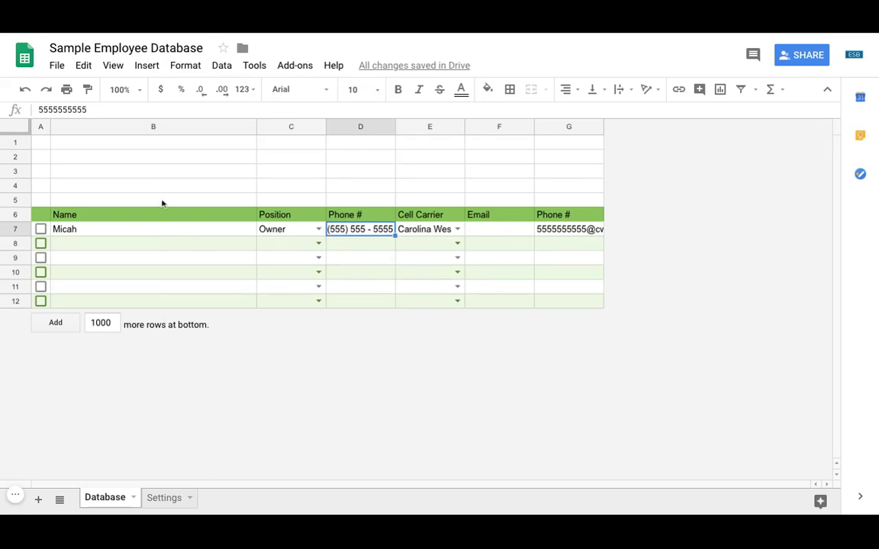
# Step: Select the table range B6:F12
pyautogui.click(113, 219)
pyautogui.hotkey('shift', 'Down')
pyautogui.hotkey('shift', 'Down')
pyautogui.hotkey('shift', 'Down')
pyautogui.hotkey('shift', 'Down')
pyautogui.hotkey('shift', 'Down')
pyautogui.hotkey('shift', 'Down')
pyautogui.hotkey('shift', 'Right')
pyautogui.hotkey('shift', 'Right')
pyautogui.hotkey('shift', 'Right')
pyautogui.hotkey('shift', 'Right')
pyautogui.hotkey('shift', 'Right')
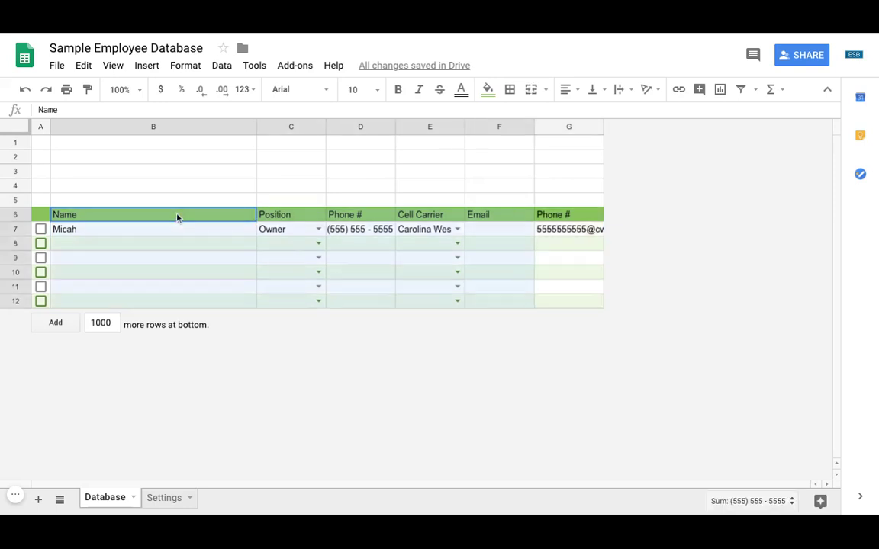
pyautogui.hotkey('shift', 'Left')
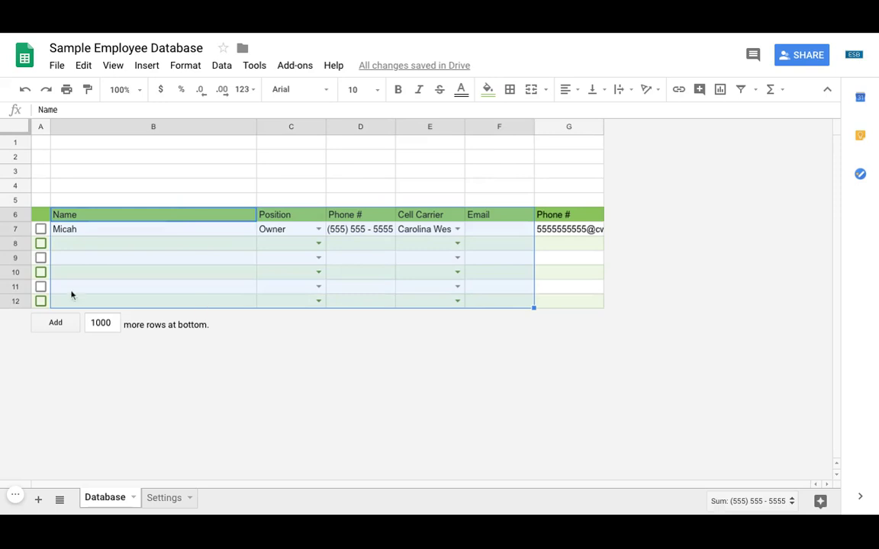
# Step: Turn on filtering for the table and enter Another Name in B8
pyautogui.click(740, 91)
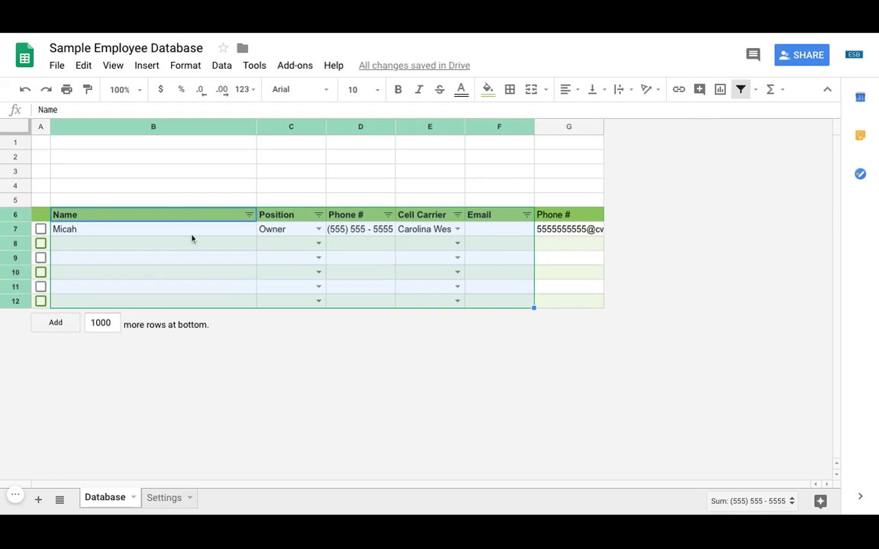
pyautogui.click(198, 278)
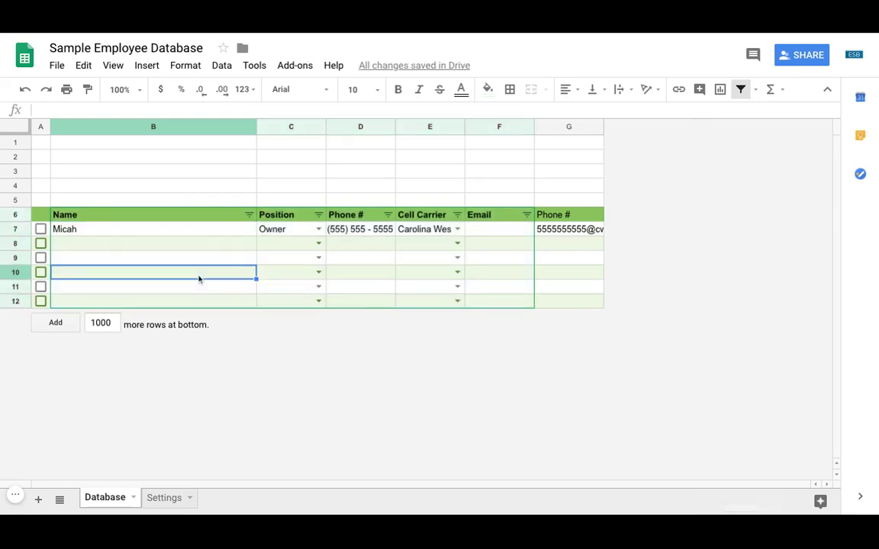
pyautogui.click(249, 215)
pyautogui.click(239, 189)
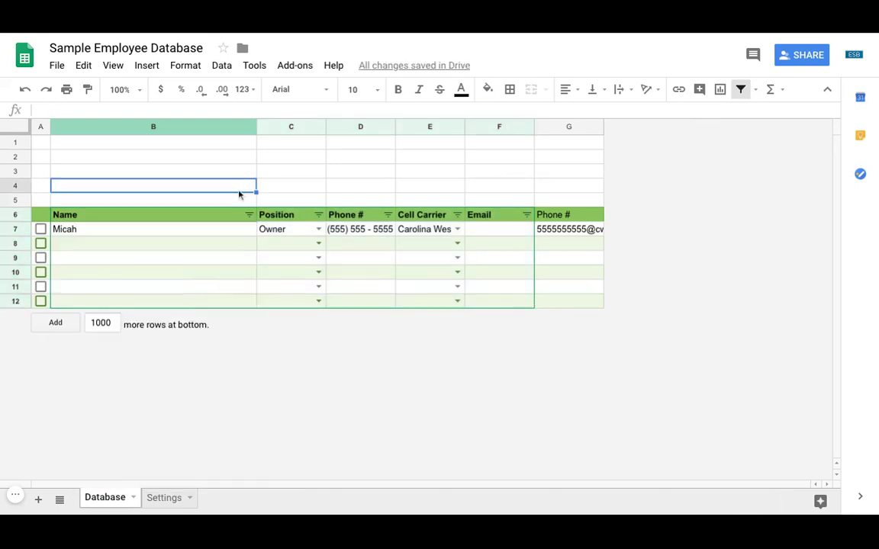
pyautogui.click(202, 249)
pyautogui.write('Another Name')
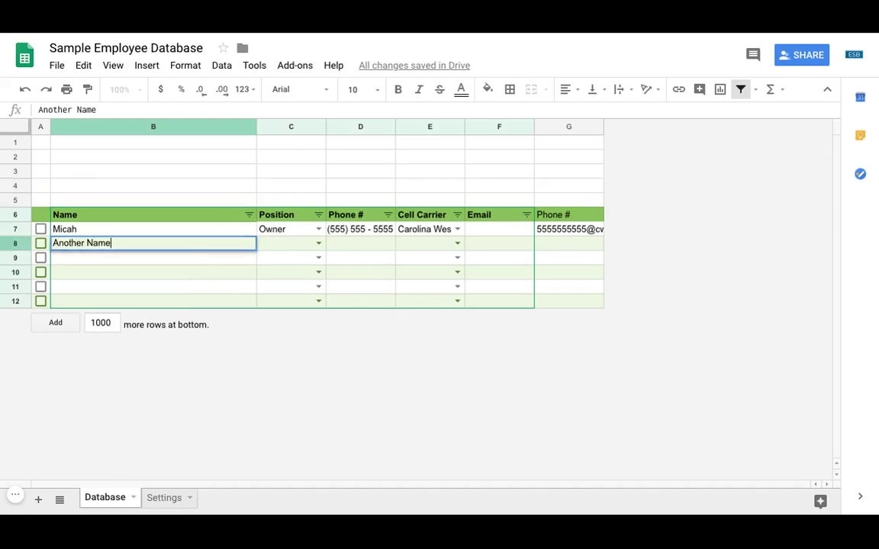
pyautogui.press('Return')
# Step: Filter the Name column to only Another Name, then show all names again
pyautogui.click(250, 215)
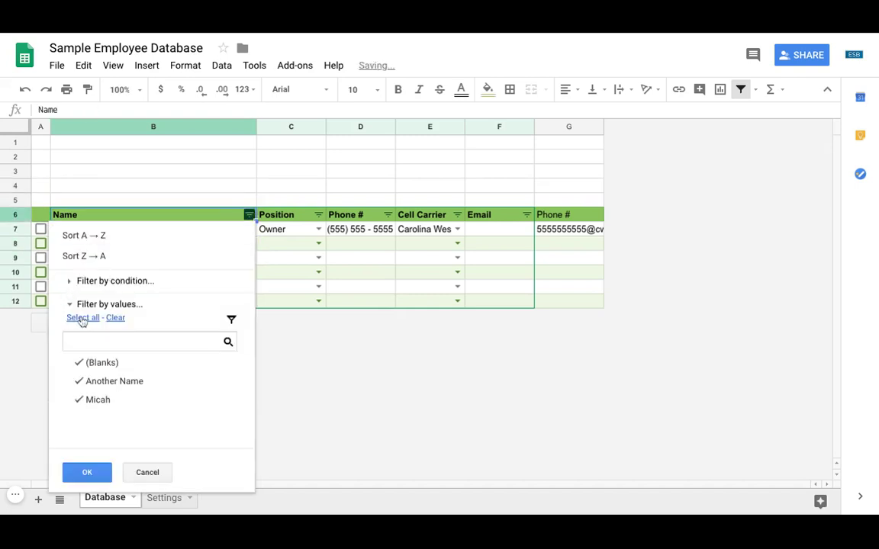
pyautogui.click(115, 318)
pyautogui.click(82, 382)
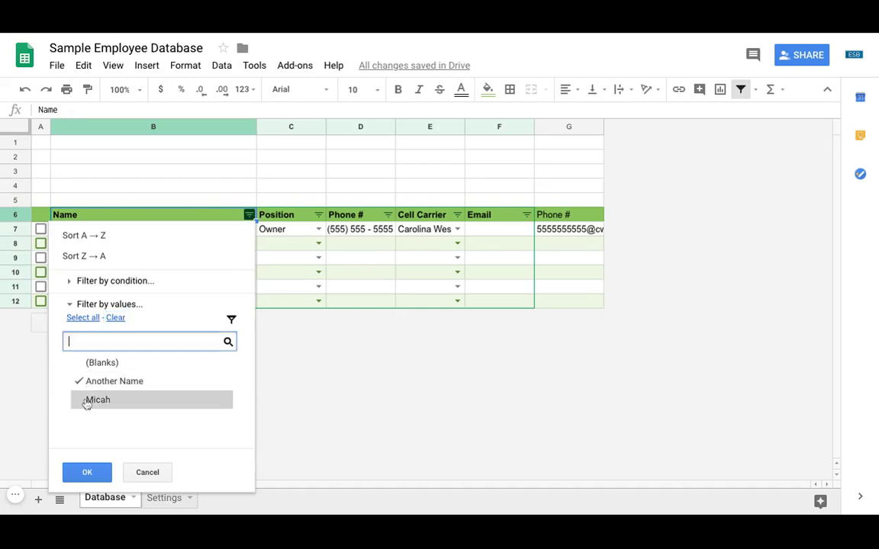
pyautogui.click(86, 473)
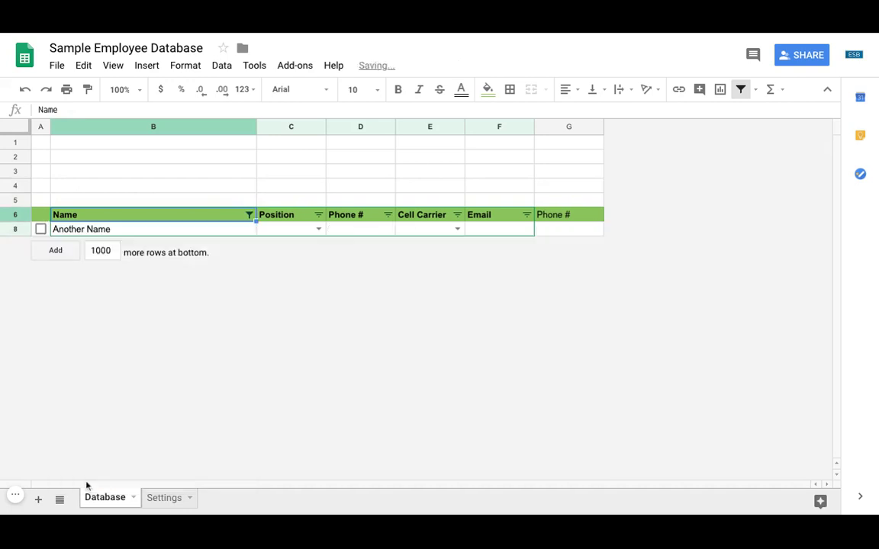
pyautogui.click(249, 215)
pyautogui.click(83, 318)
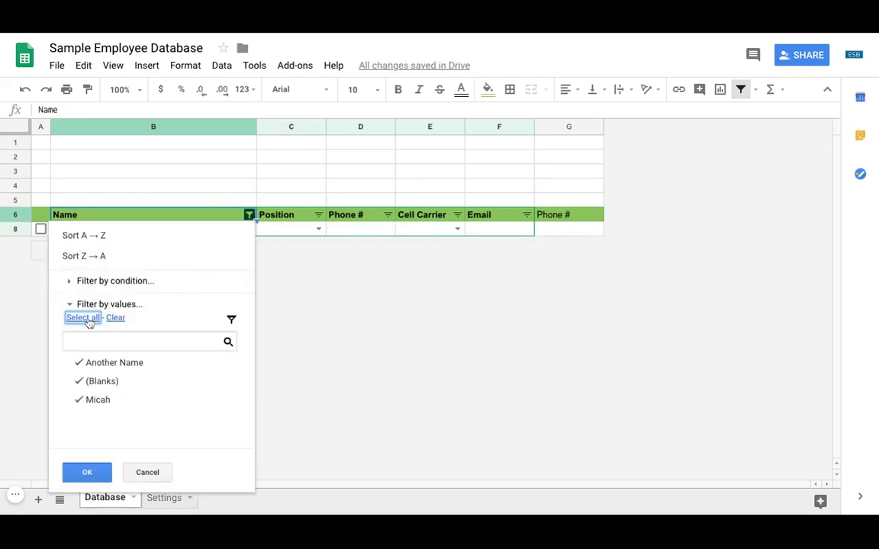
pyautogui.click(88, 471)
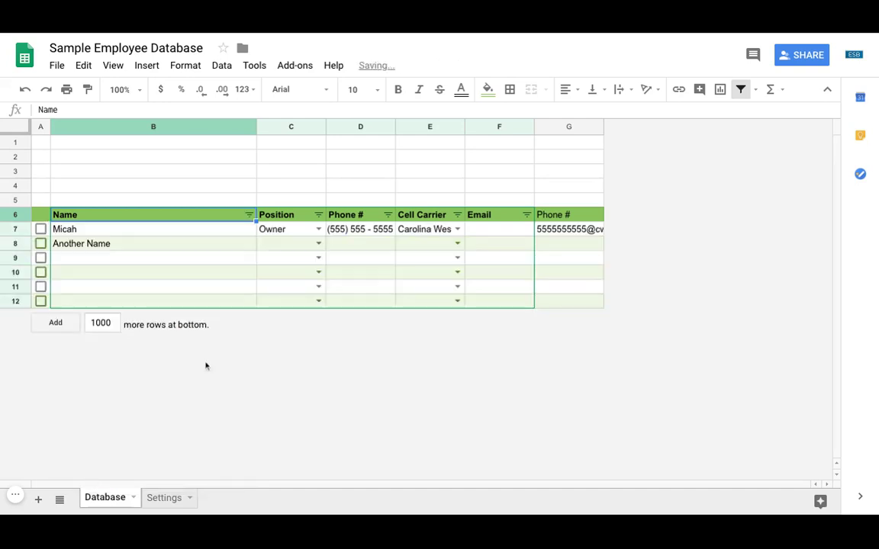
# Step: Set the positions in rows 8, 9 and 10 to Manager, Manager and Staff
pyautogui.click(318, 244)
pyautogui.click(280, 278)
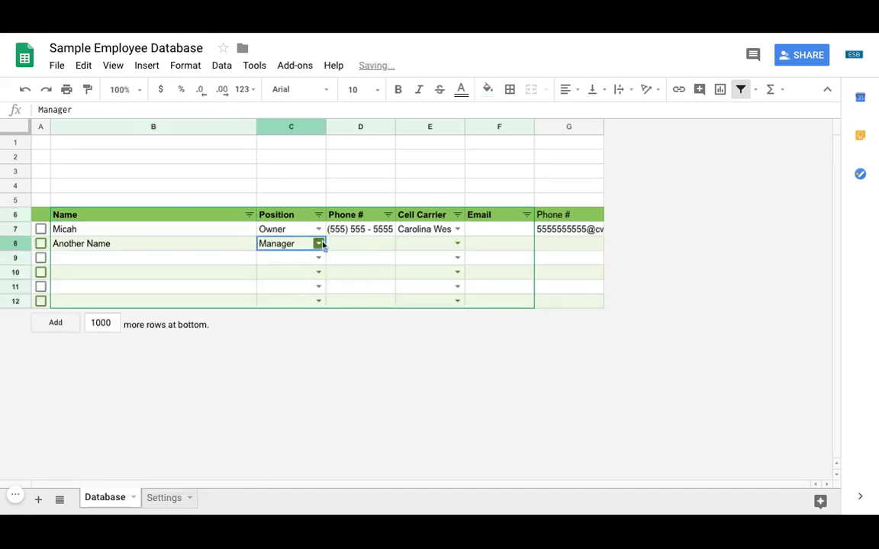
pyautogui.click(318, 258)
pyautogui.click(310, 292)
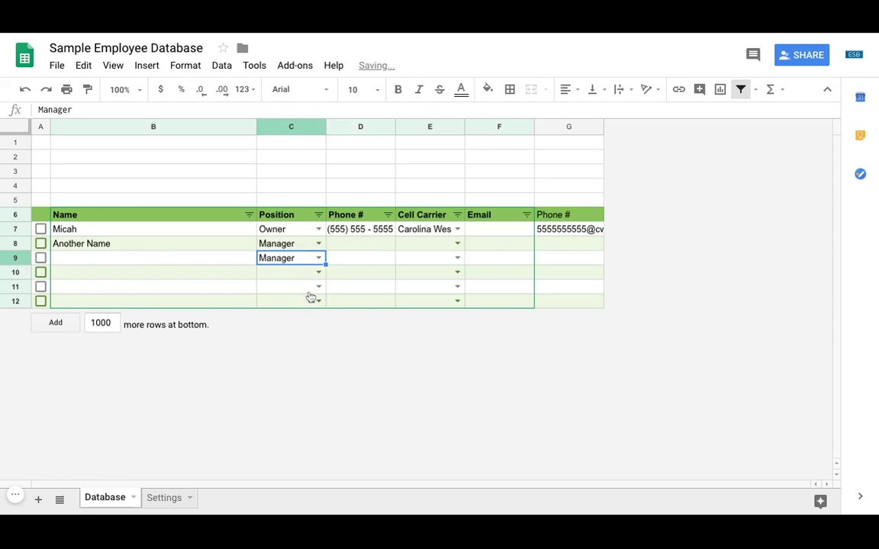
pyautogui.click(318, 272)
pyautogui.click(300, 325)
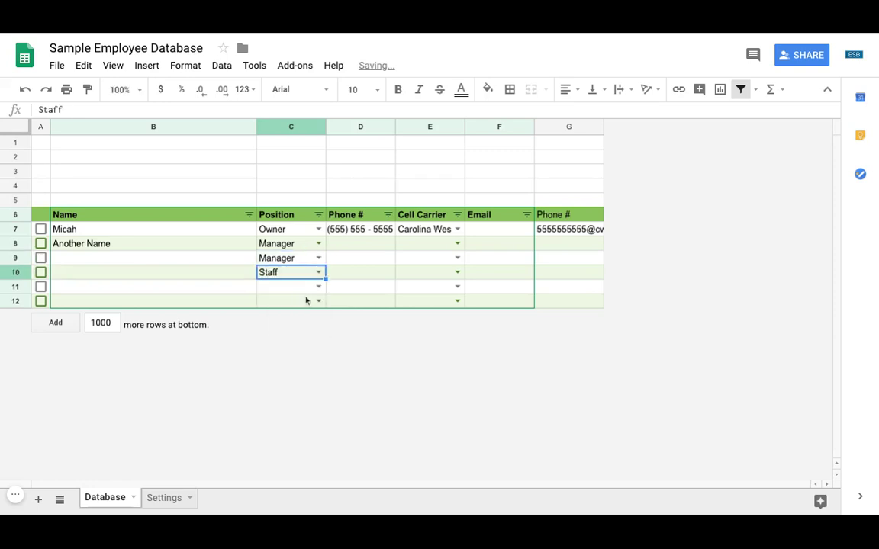
pyautogui.click(356, 261)
# Step: Filter the Position column to Manager only, then restore all positions
pyautogui.click(318, 215)
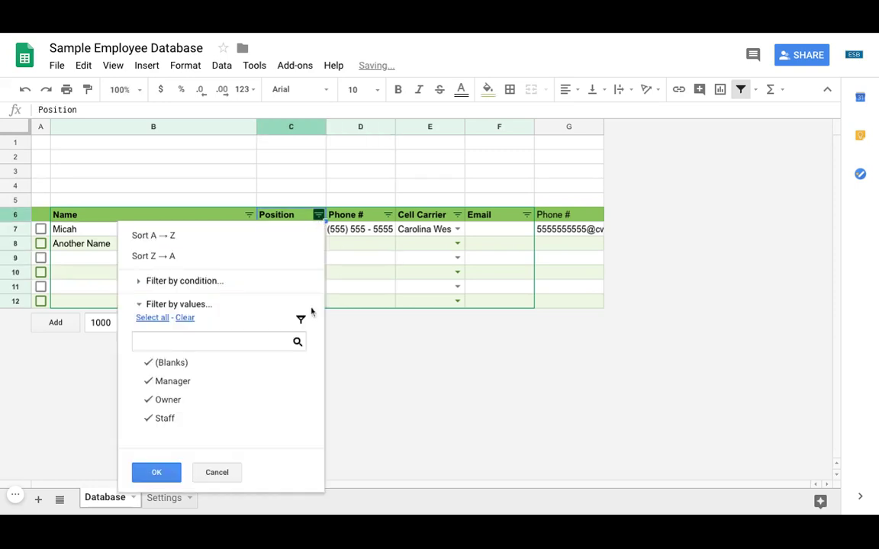
pyautogui.click(183, 317)
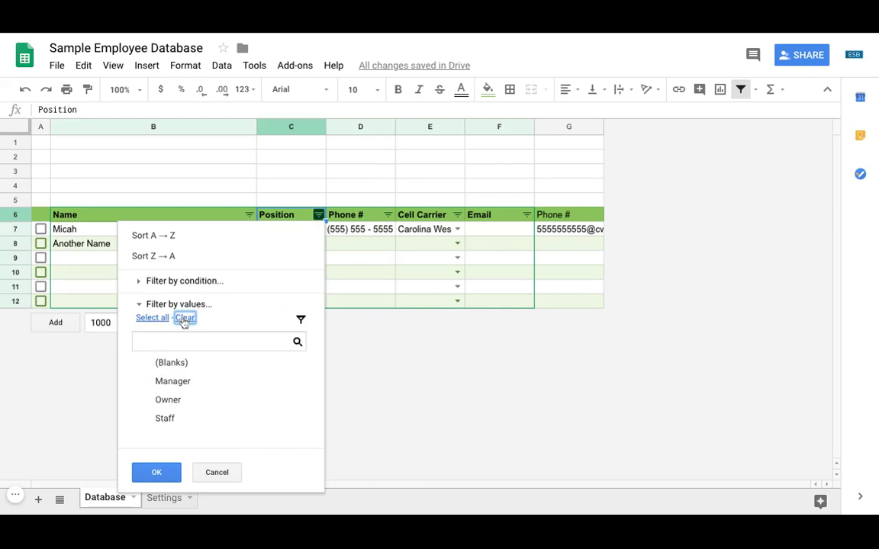
pyautogui.click(158, 381)
pyautogui.click(157, 473)
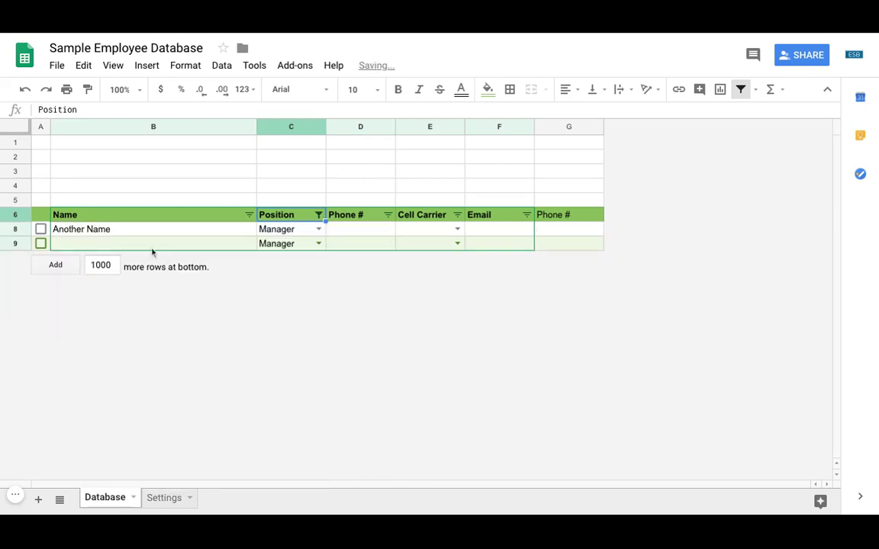
pyautogui.click(318, 215)
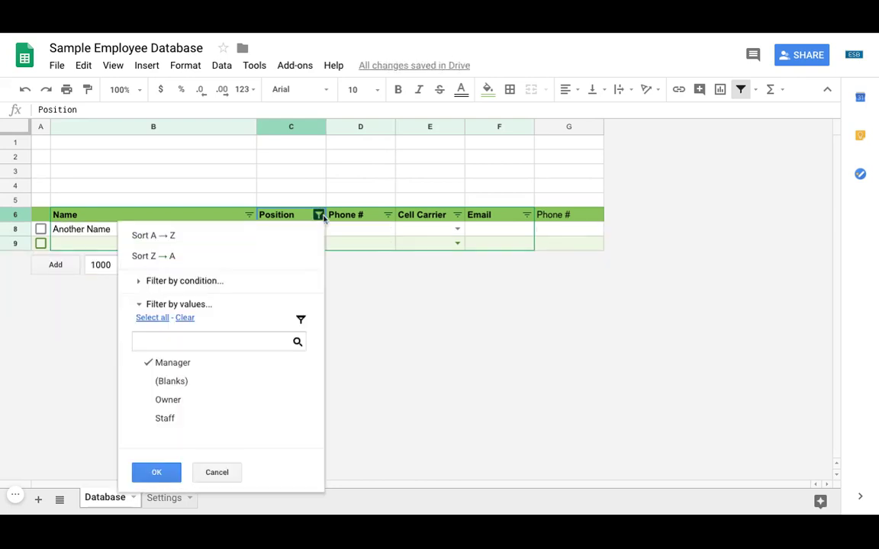
pyautogui.click(185, 317)
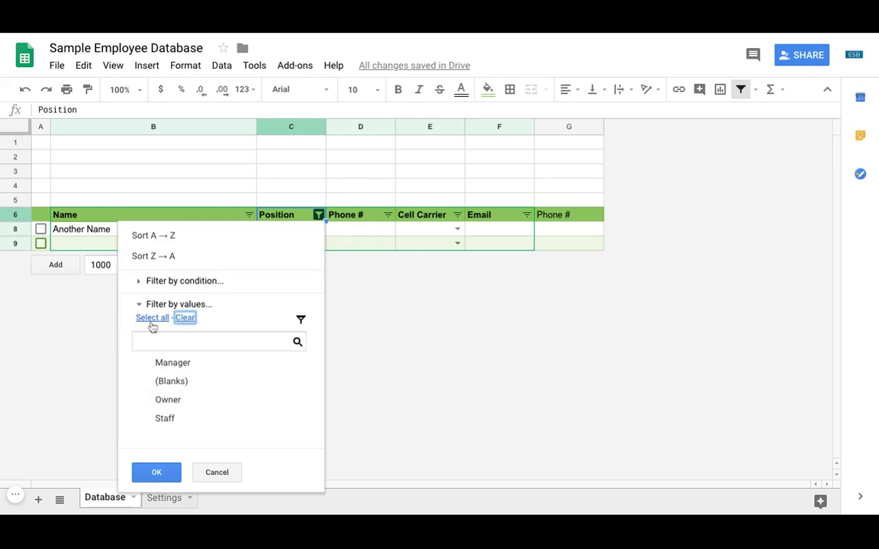
pyautogui.click(152, 319)
pyautogui.click(155, 471)
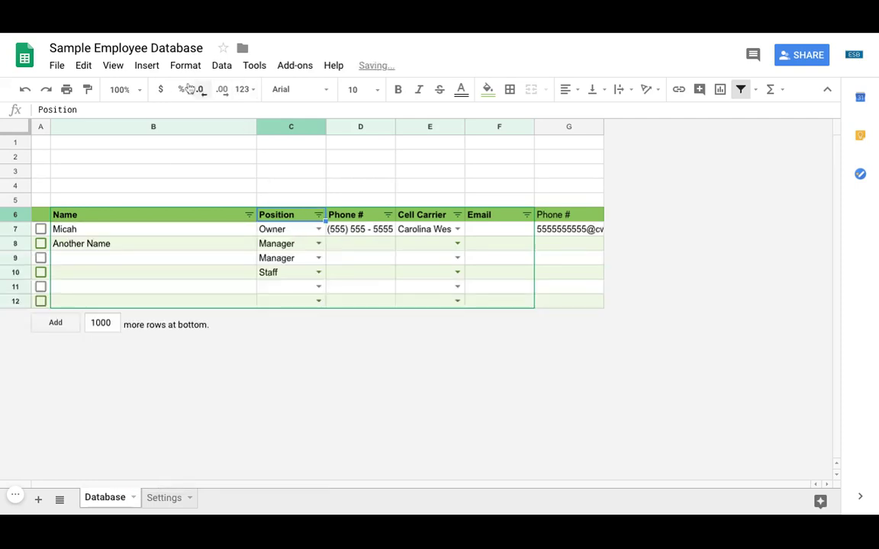
pyautogui.click(145, 65)
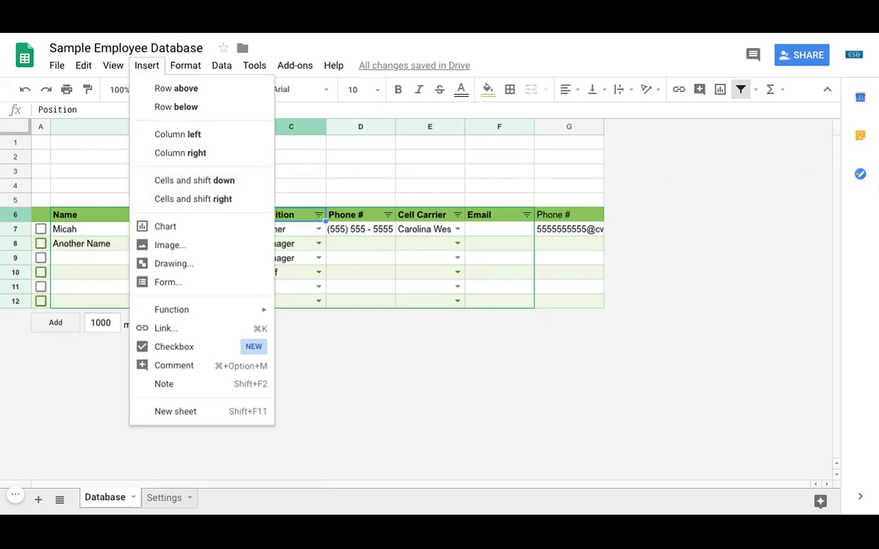
# Step: Insert a new drawing with a text box reading New
pyautogui.press('Escape')
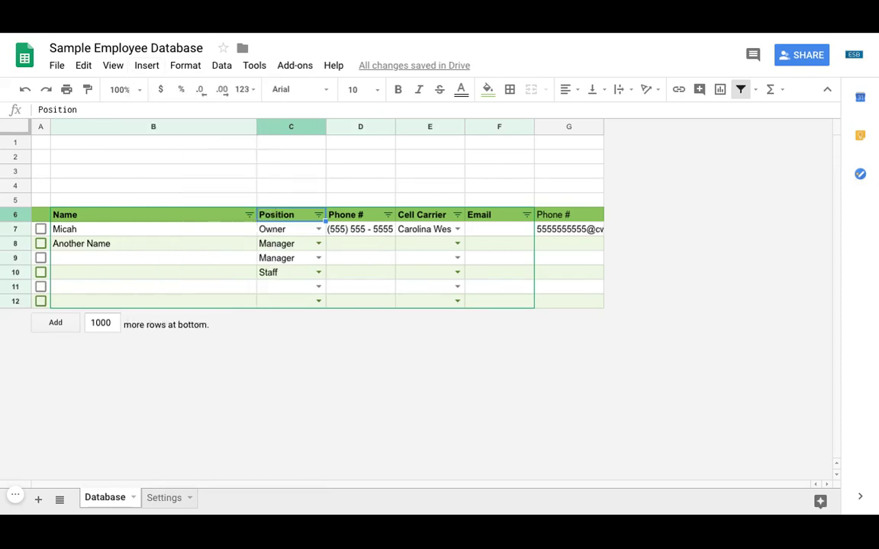
pyautogui.click(140, 67)
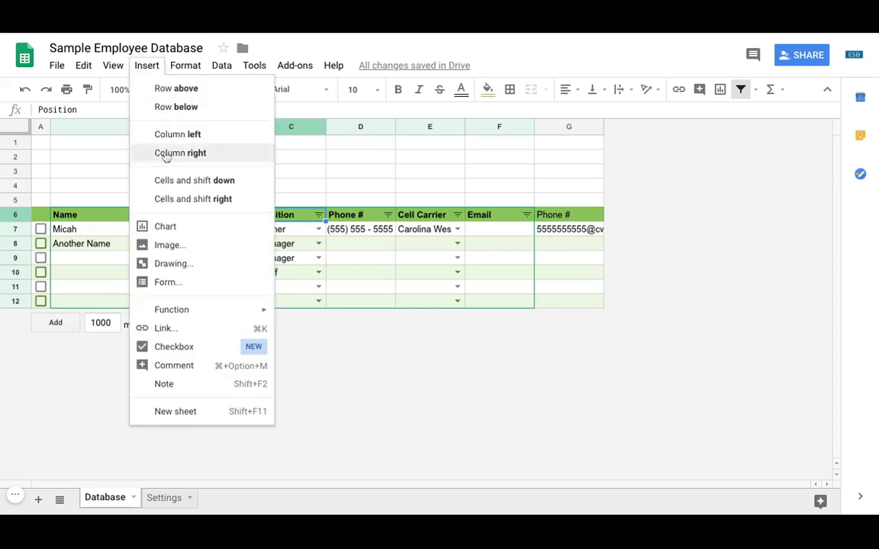
pyautogui.click(188, 262)
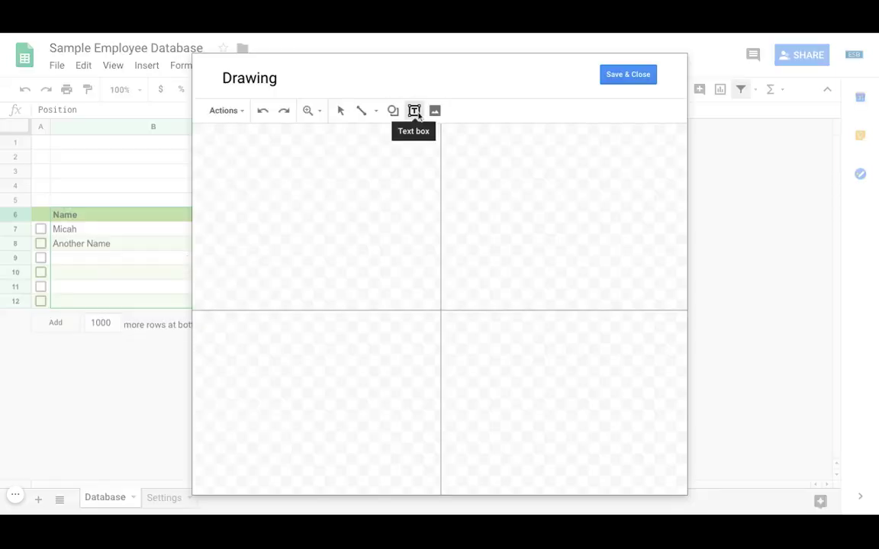
pyautogui.click(414, 111)
pyautogui.click(280, 209)
pyautogui.write('New')
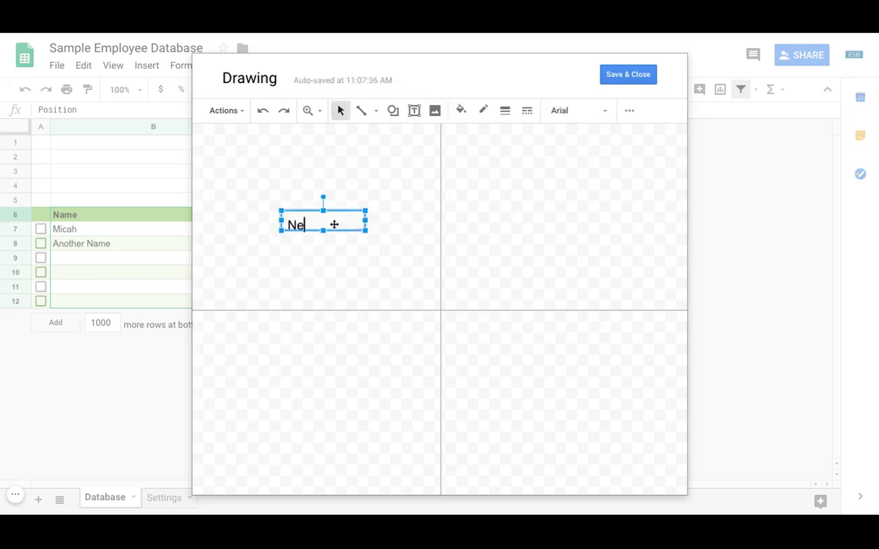
# Step: Set the New text to size 10 and centre it
pyautogui.click(629, 110)
pyautogui.click(307, 135)
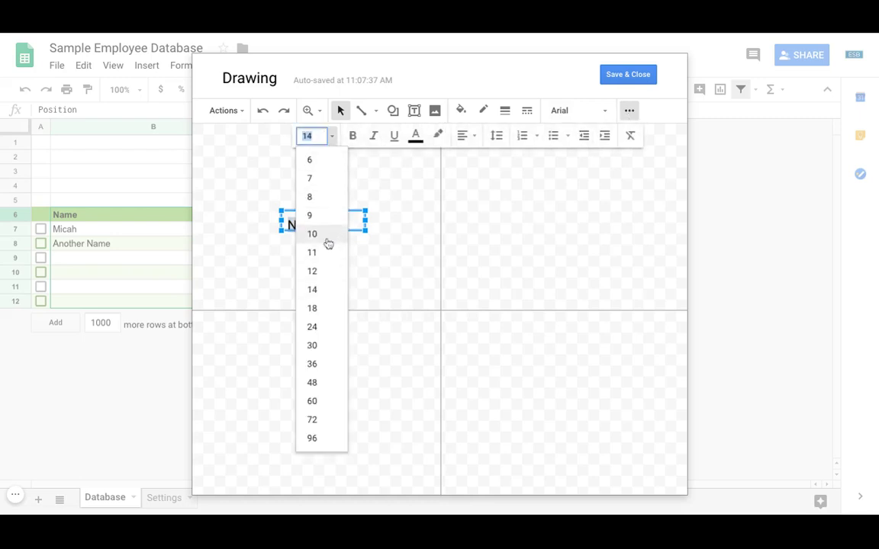
pyautogui.click(328, 238)
pyautogui.click(463, 135)
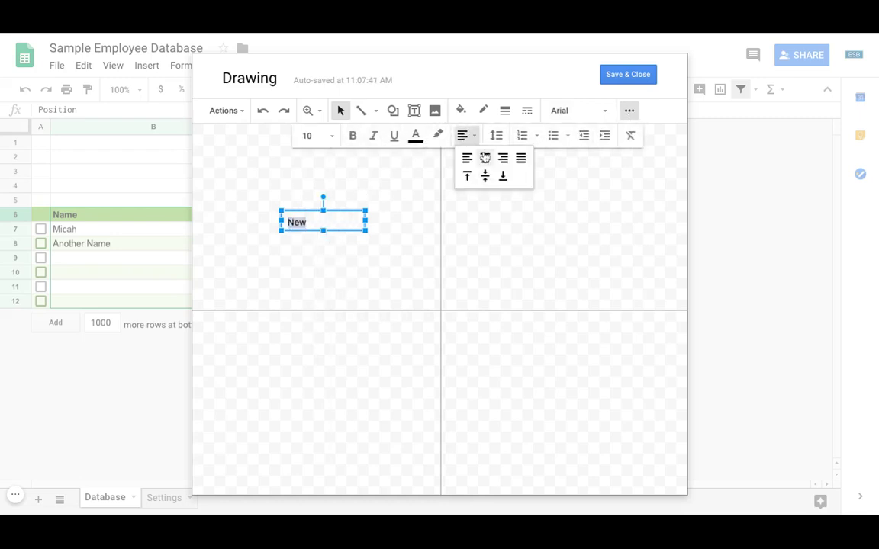
pyautogui.click(484, 158)
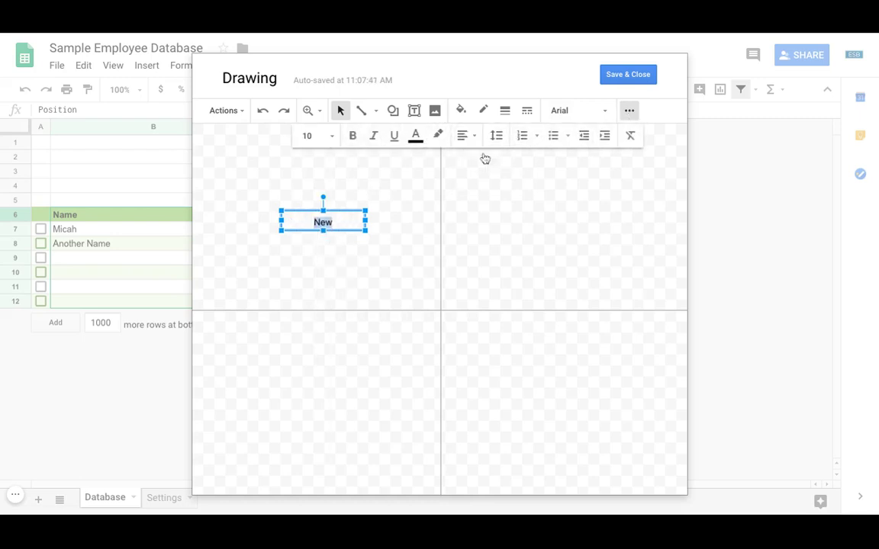
pyautogui.click(323, 232)
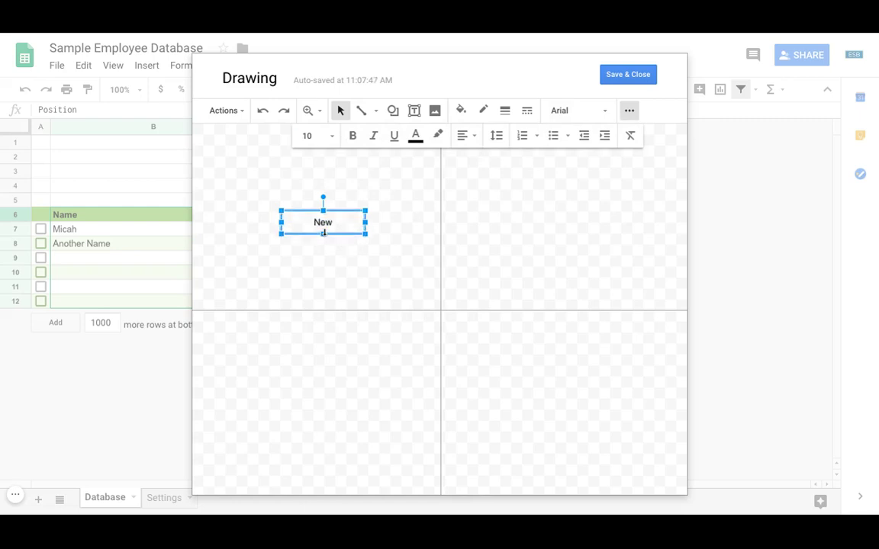
# Step: Make the New shape slightly narrower and give it a grey border
pyautogui.moveTo(366, 221); pyautogui.dragTo(364, 221)
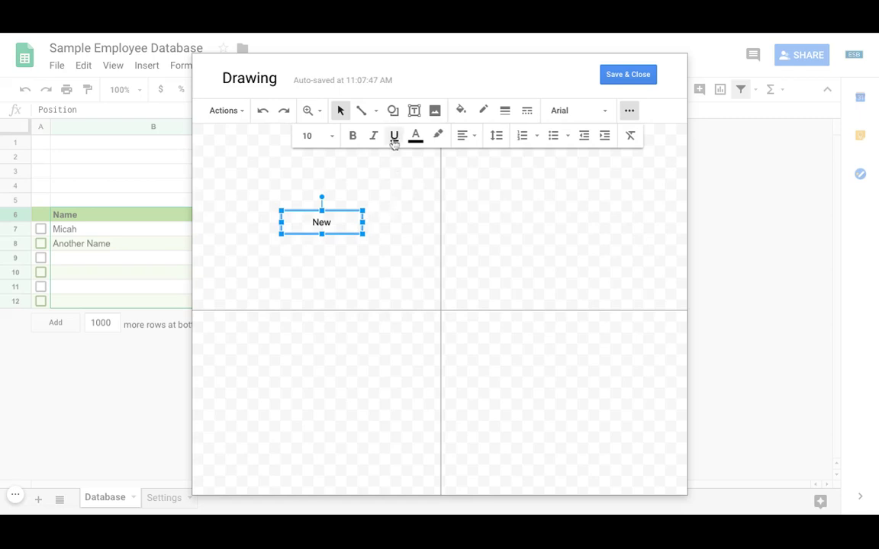
pyautogui.click(483, 110)
pyautogui.click(524, 157)
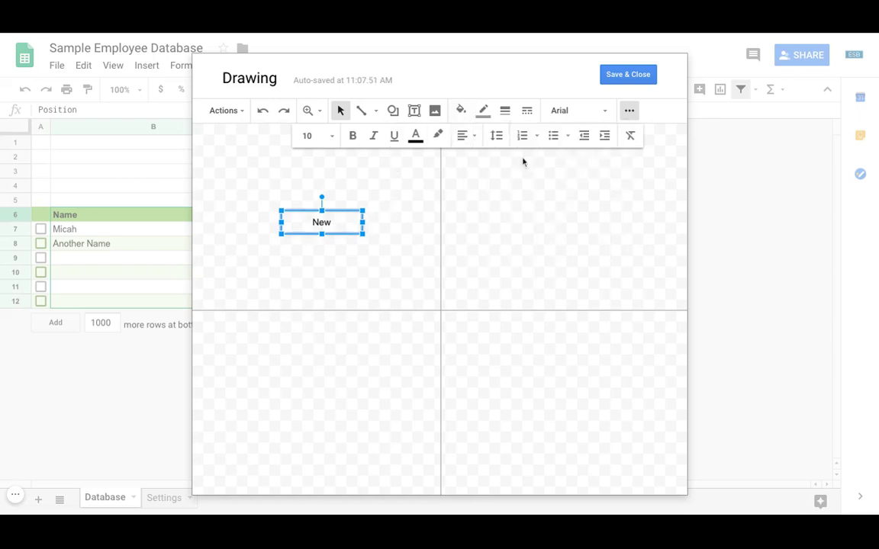
# Step: Fill the New button with a custom gradient running from light blue to medium blue
pyautogui.click(461, 110)
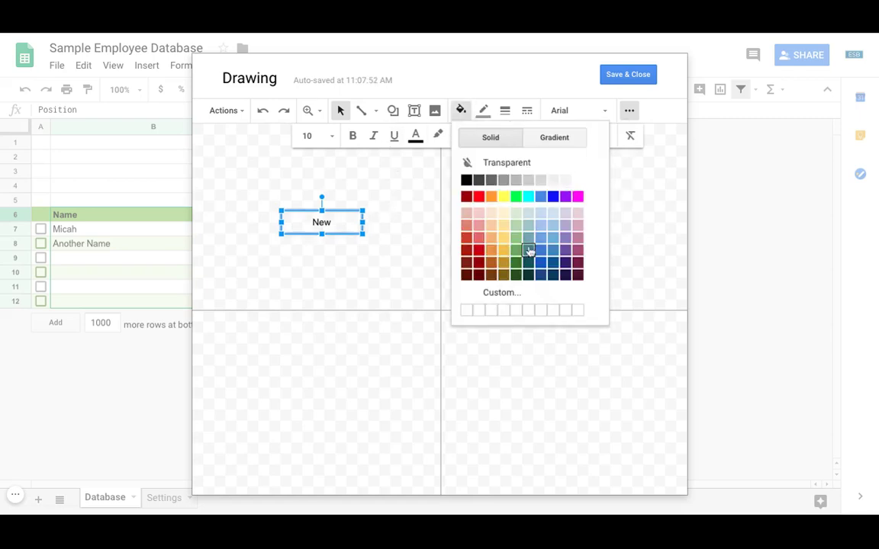
pyautogui.click(573, 141)
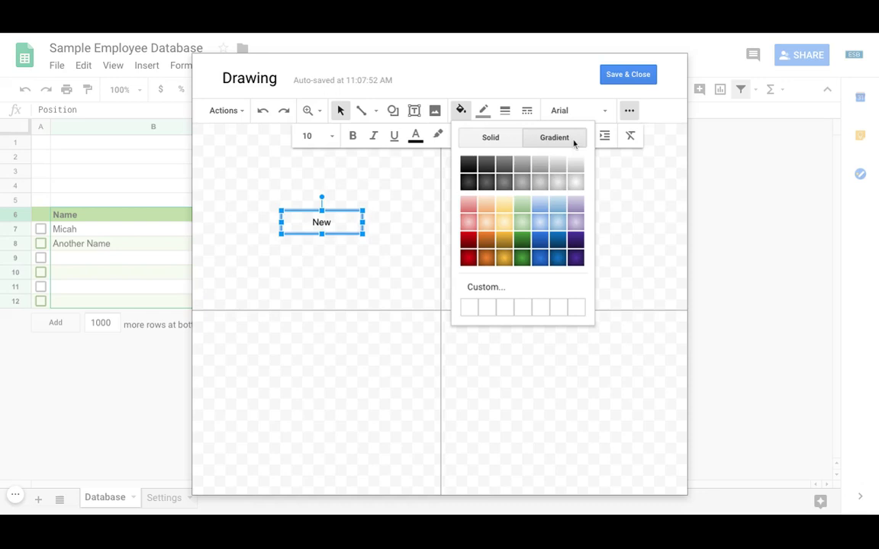
pyautogui.click(499, 291)
pyautogui.click(363, 303)
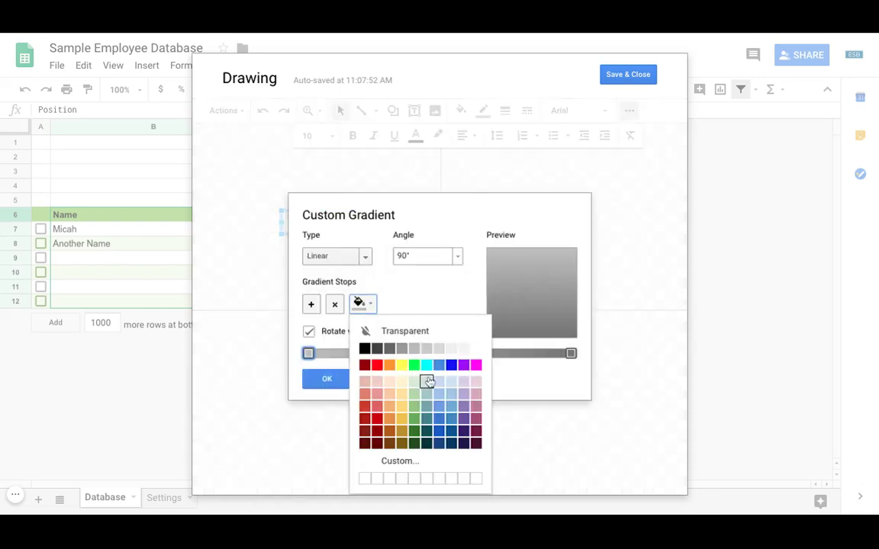
pyautogui.click(439, 394)
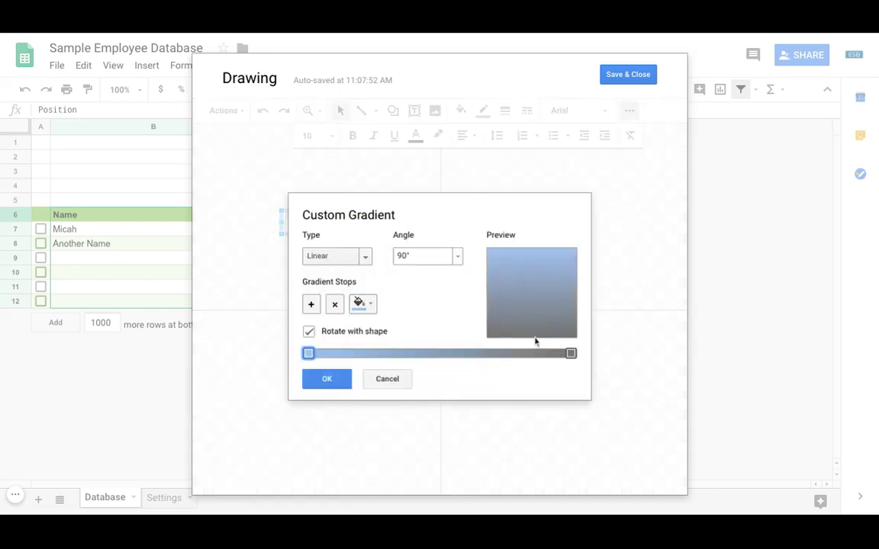
pyautogui.click(572, 354)
pyautogui.click(372, 305)
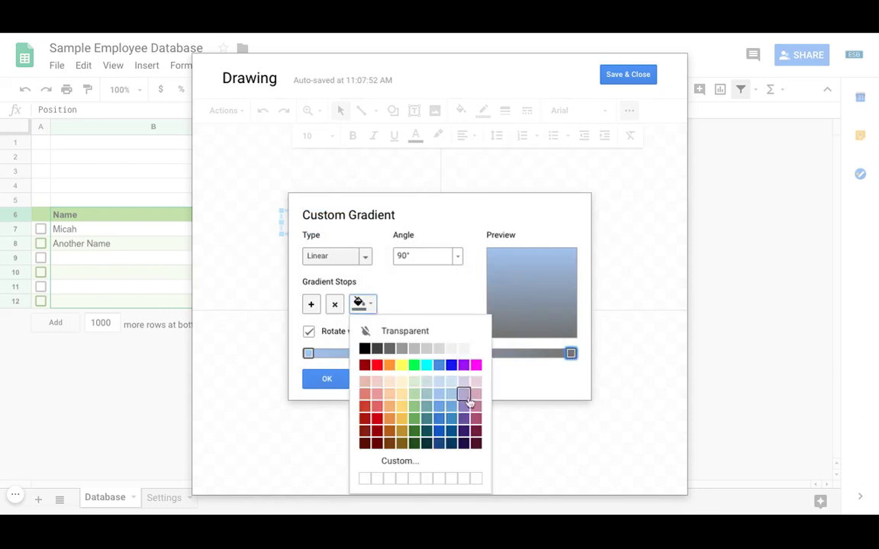
pyautogui.click(449, 420)
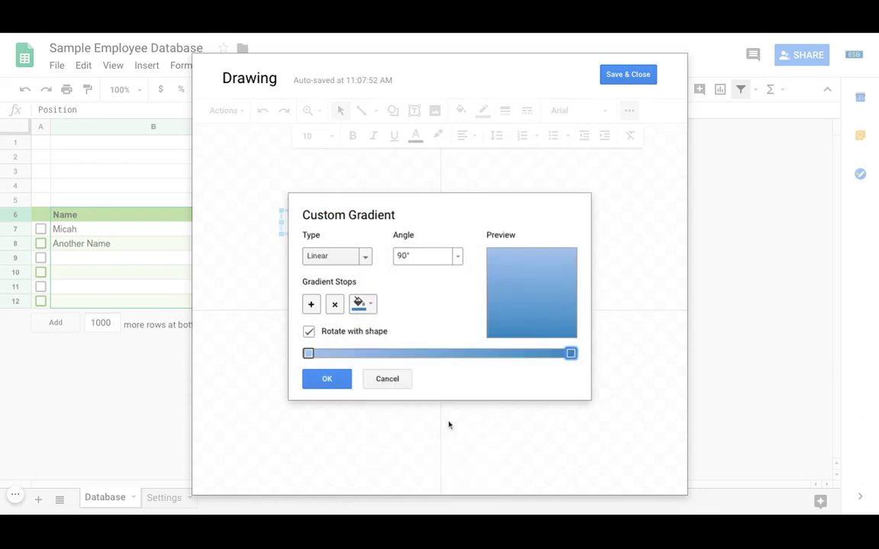
pyautogui.click(335, 382)
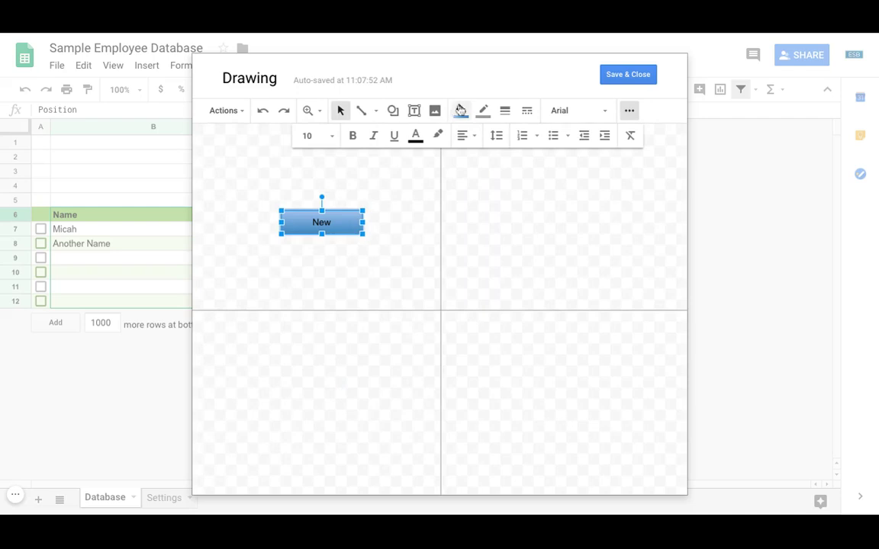
# Step: Make the New label white and save the drawing onto the sheet
pyautogui.click(415, 135)
pyautogui.click(532, 161)
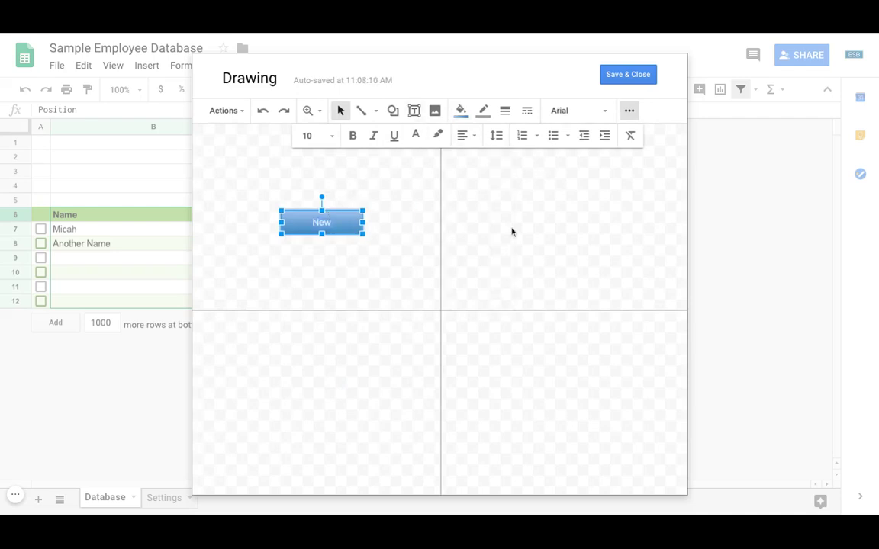
pyautogui.click(402, 206)
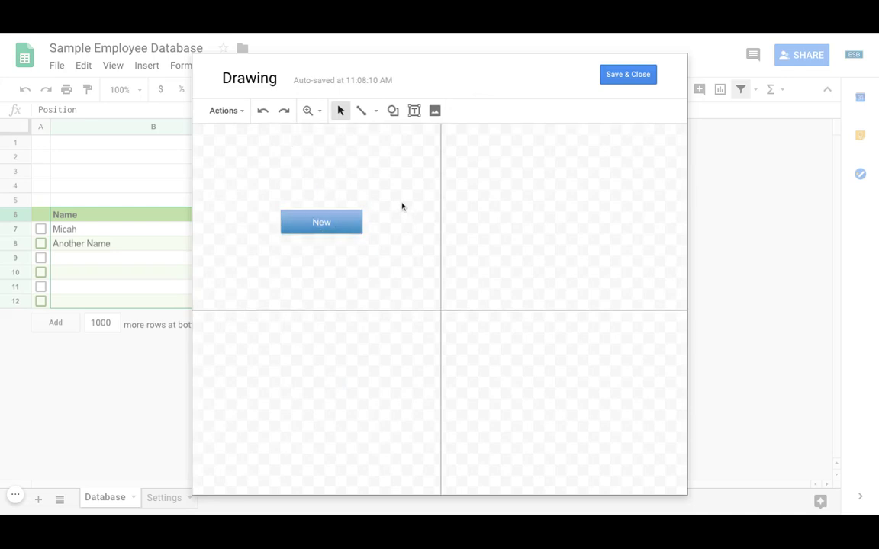
pyautogui.moveTo(261, 232); pyautogui.dragTo(402, 206)
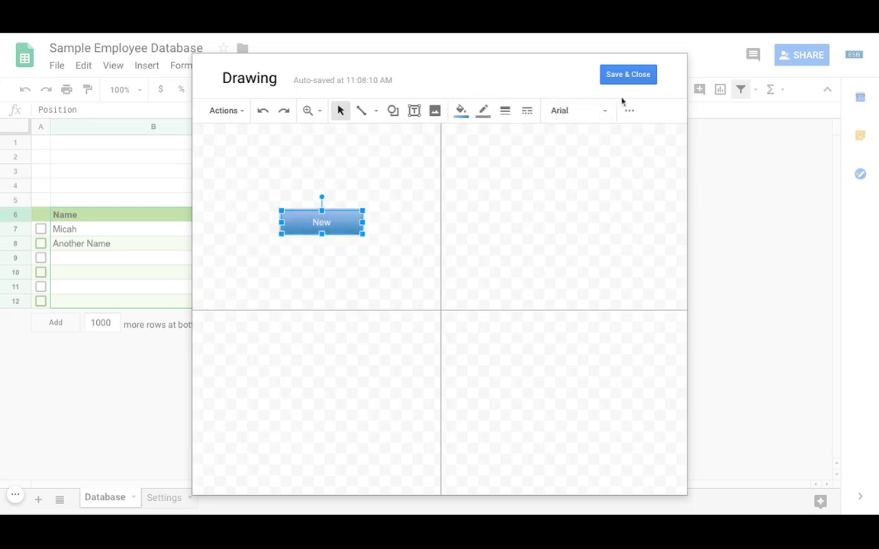
pyautogui.click(629, 75)
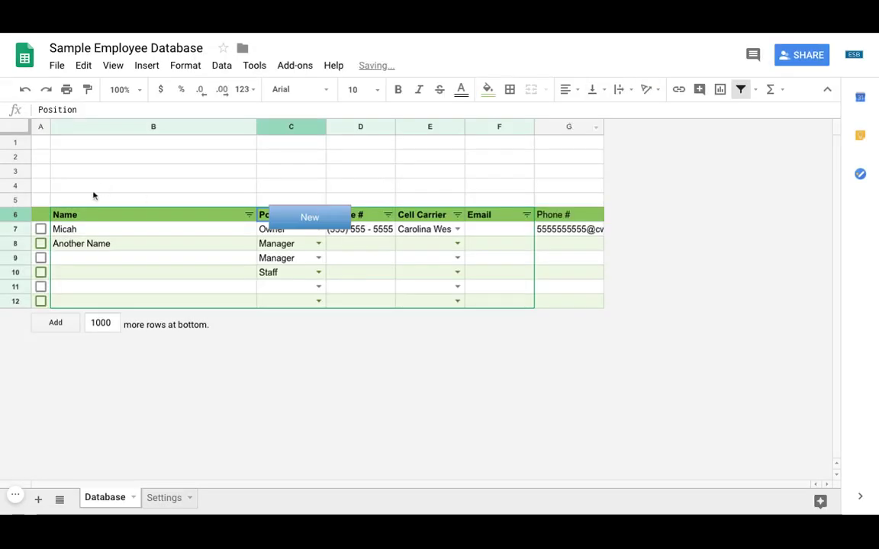
# Step: Move the New button drawing over cells A1:B2
pyautogui.click(320, 220)
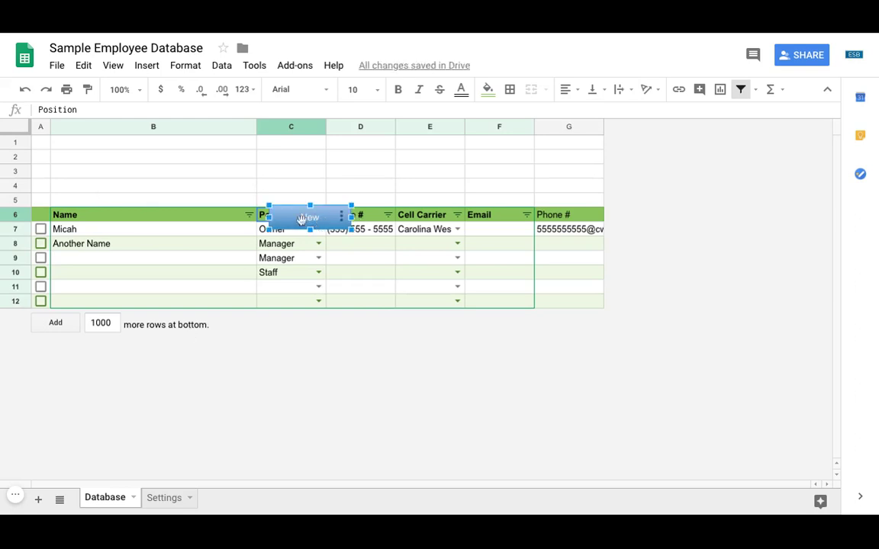
pyautogui.moveTo(309, 218)
pyautogui.mouseDown()
pyautogui.moveTo(115, 178)
pyautogui.moveTo(73, 149)
pyautogui.mouseUp()
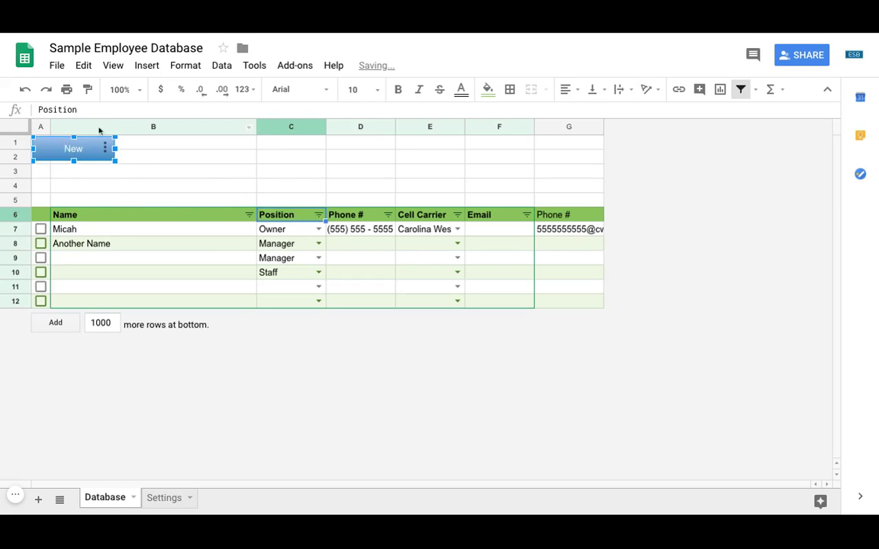
pyautogui.click(183, 69)
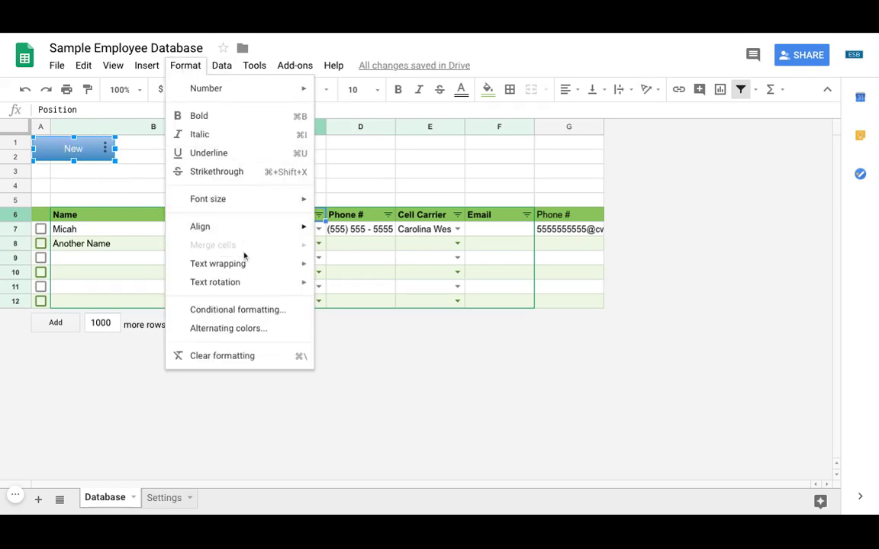
# Step: Add a pasted copy of the New shape labelled Delete, centre-aligned, beside the New button
pyautogui.moveTo(122, 65)
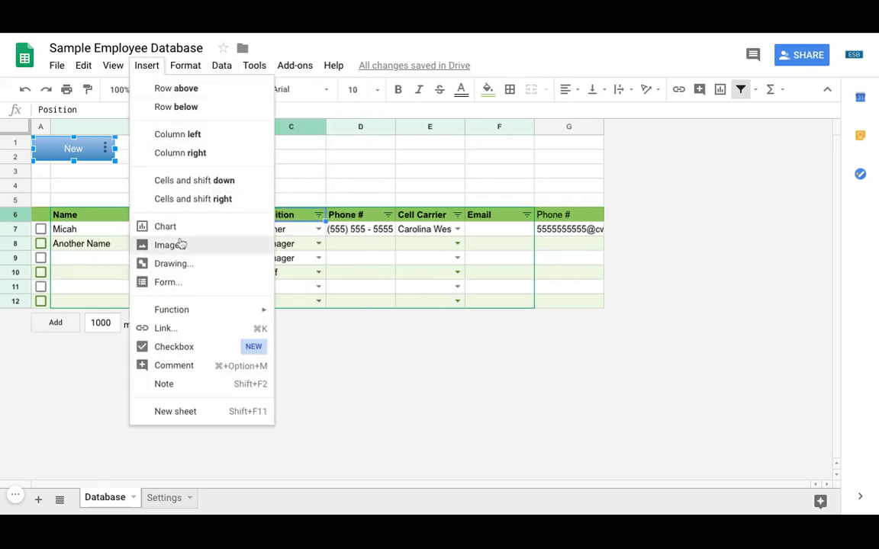
pyautogui.click(175, 264)
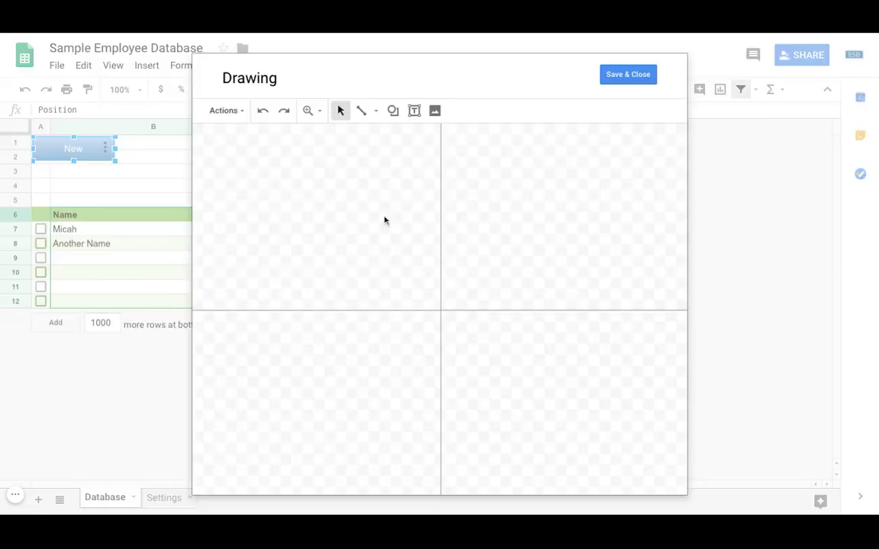
pyautogui.hotkey('ctrl', 'v')
pyautogui.doubleClick(331, 220)
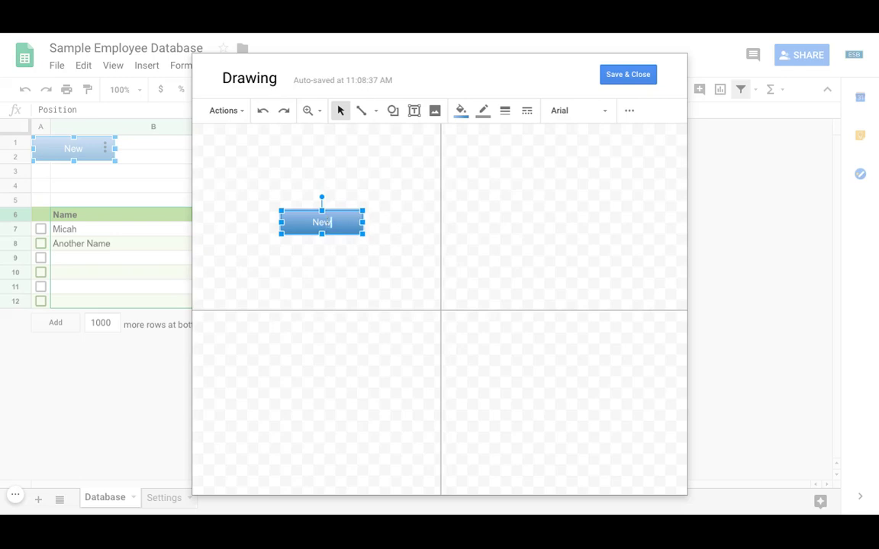
pyautogui.write('Row')
pyautogui.write('Delete')
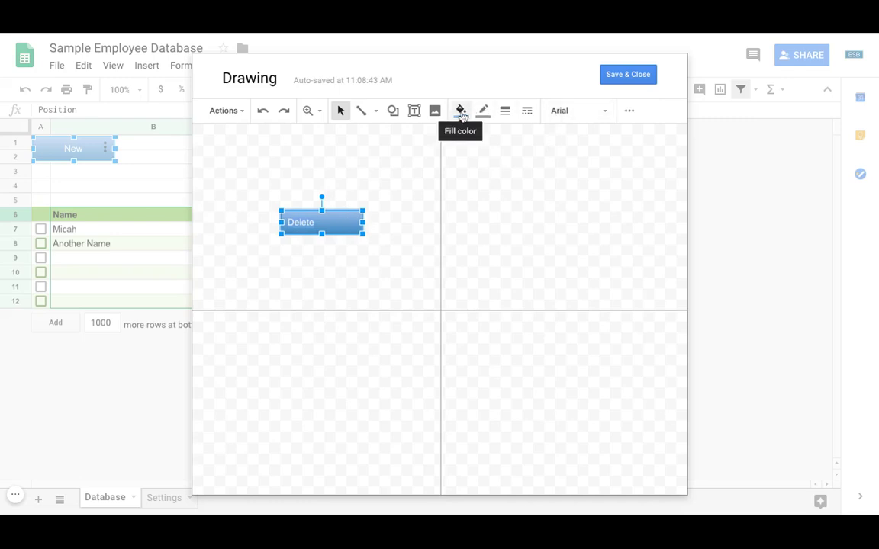
pyautogui.click(629, 113)
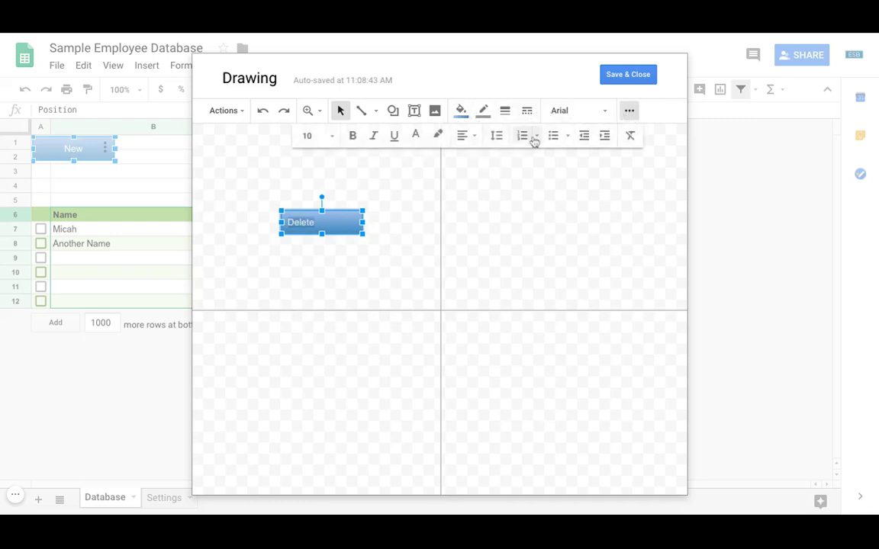
pyautogui.click(466, 136)
pyautogui.click(485, 157)
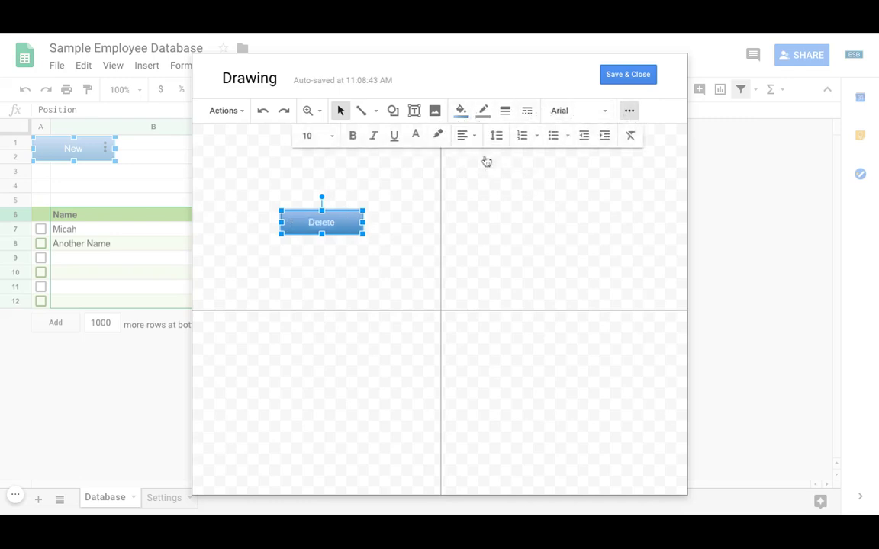
pyautogui.click(628, 77)
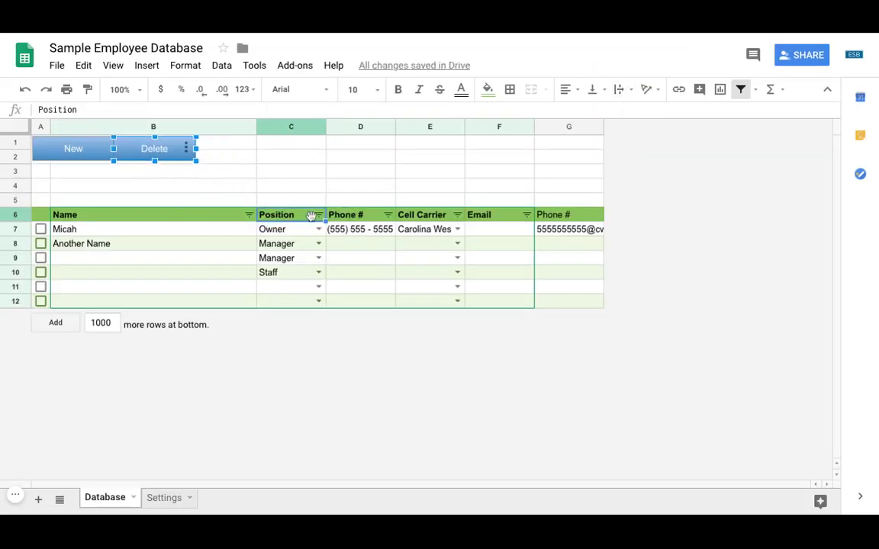
pyautogui.press('Right')
pyautogui.press('Left')
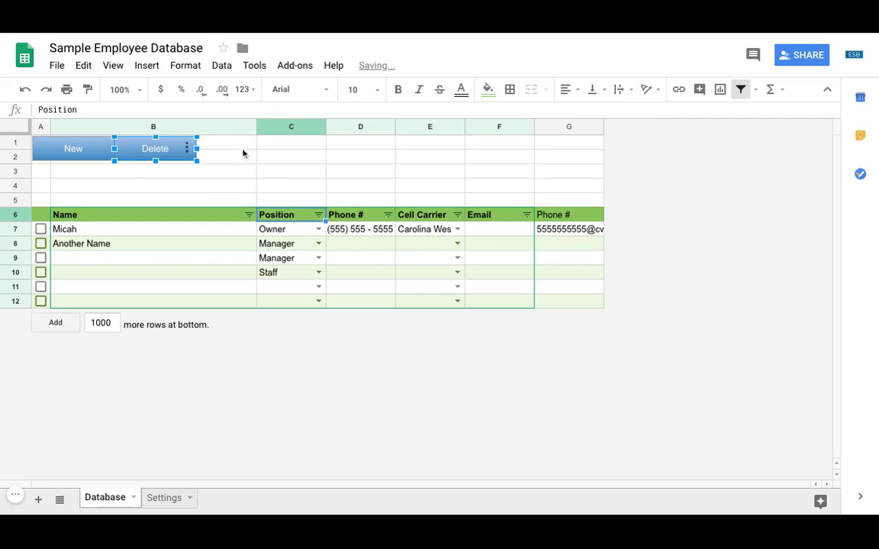
# Step: Create a Send Email button from a pasted copy of the New shape
pyautogui.click(244, 154)
pyautogui.click(186, 65)
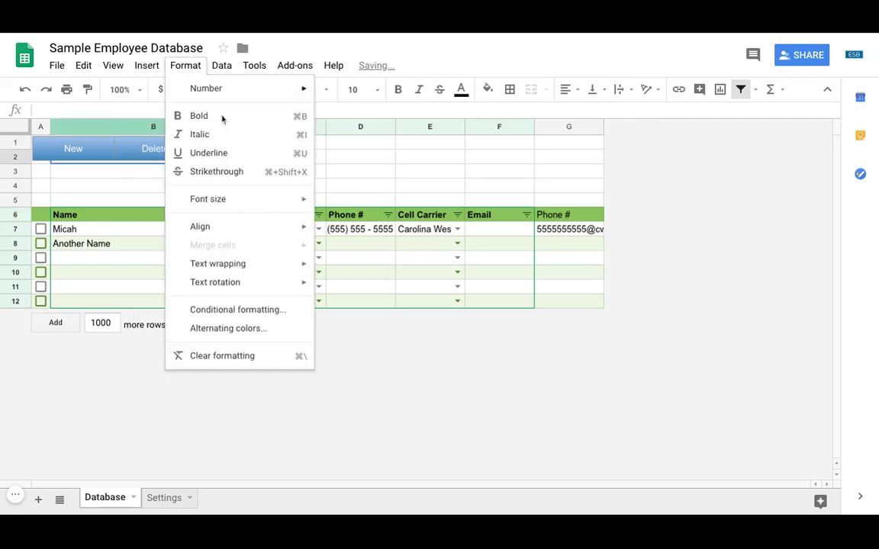
pyautogui.click(147, 67)
pyautogui.click(169, 265)
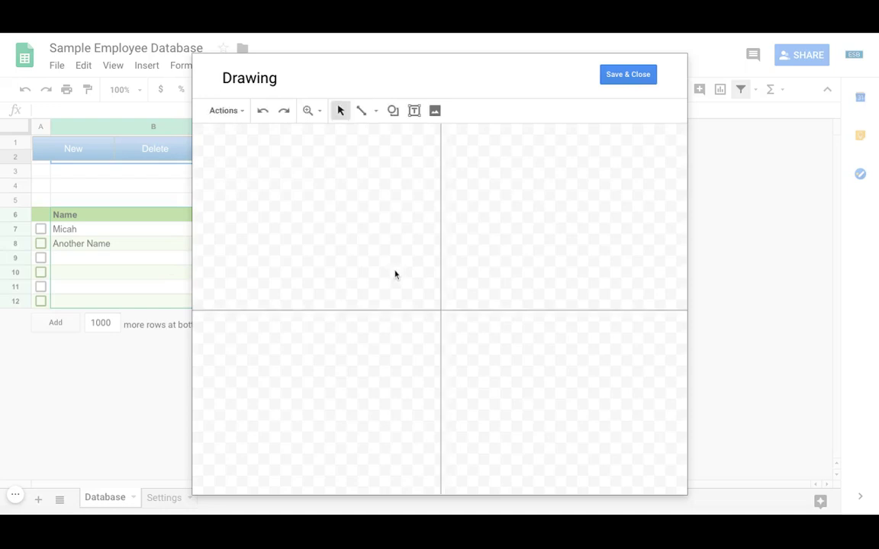
pyautogui.hotkey('ctrl', 'v')
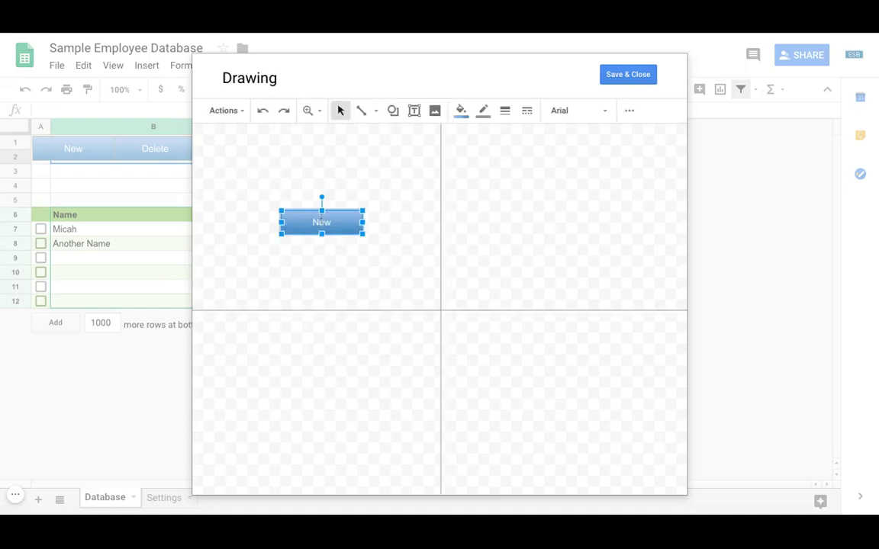
pyautogui.write('Send Email')
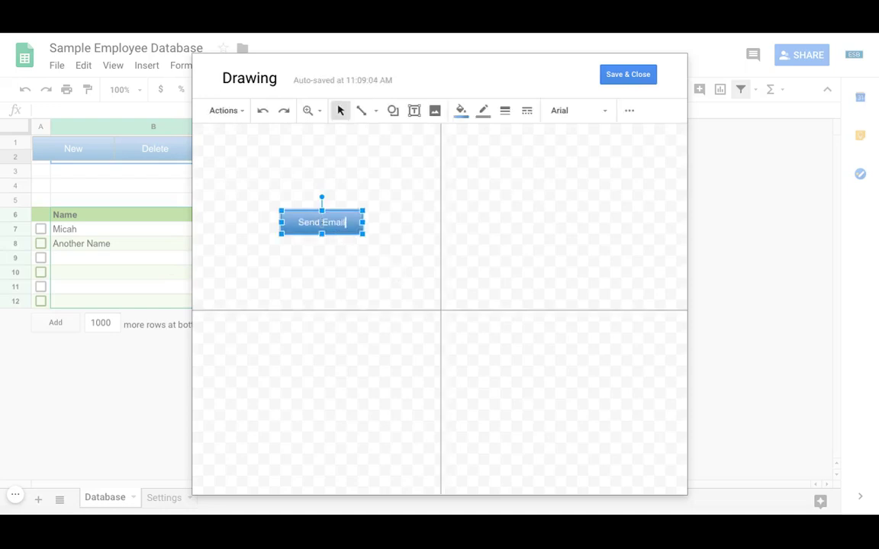
pyautogui.click(632, 78)
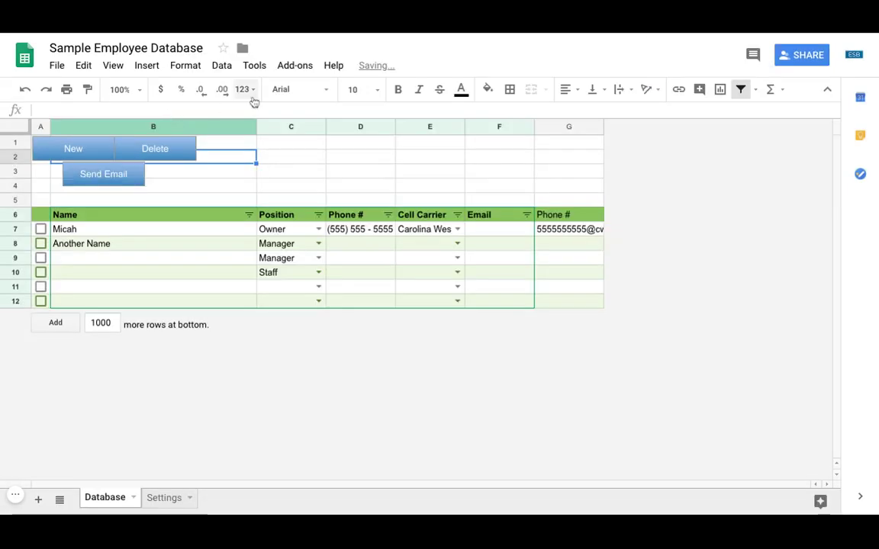
# Step: Create a Send Text button from another pasted copy of the shape
pyautogui.click(125, 70)
pyautogui.moveTo(148, 73)
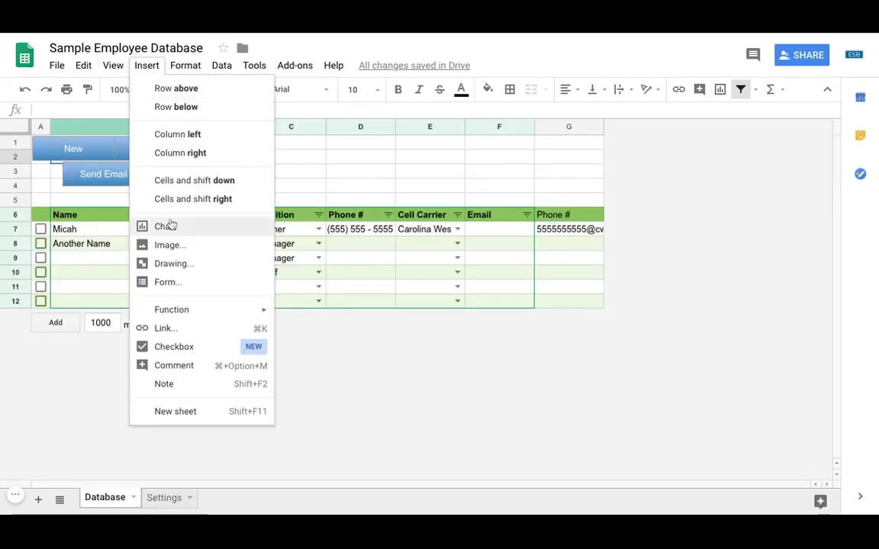
pyautogui.click(170, 263)
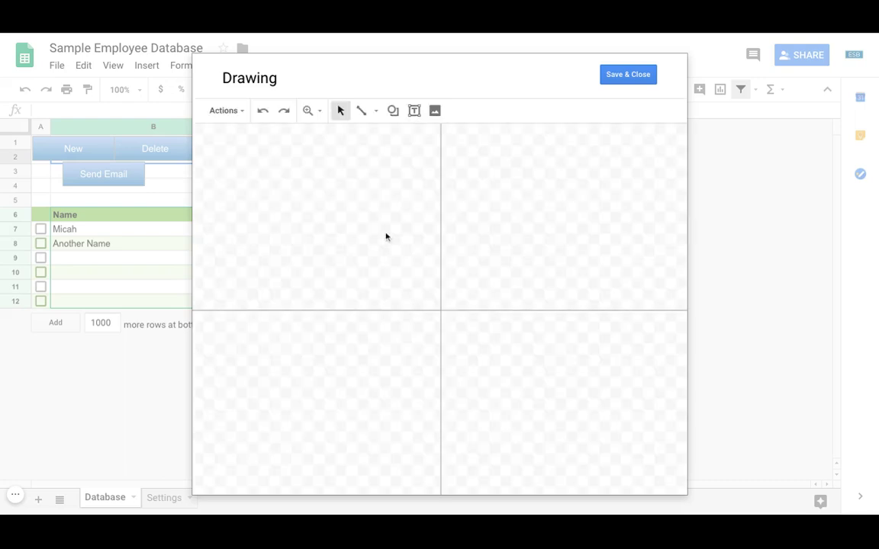
pyautogui.hotkey('ctrl', 'v')
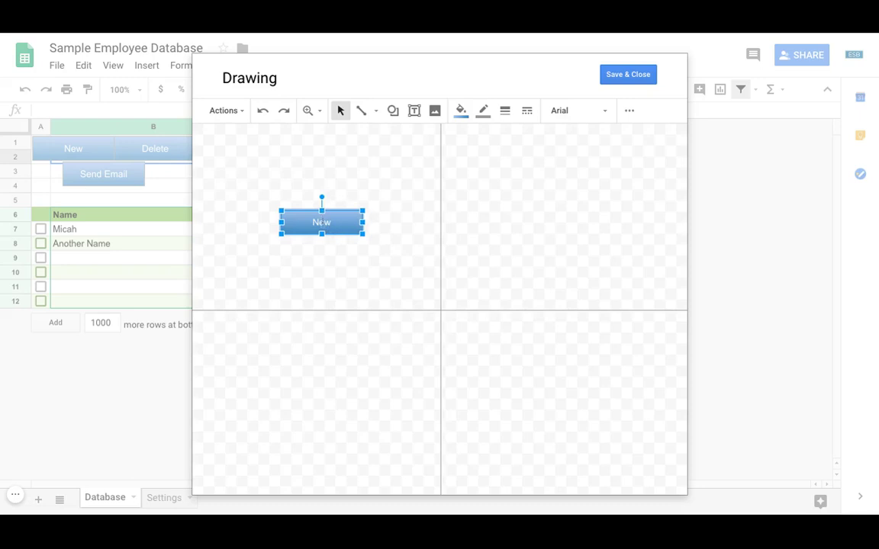
pyautogui.doubleClick(321, 222)
pyautogui.write('Send Text')
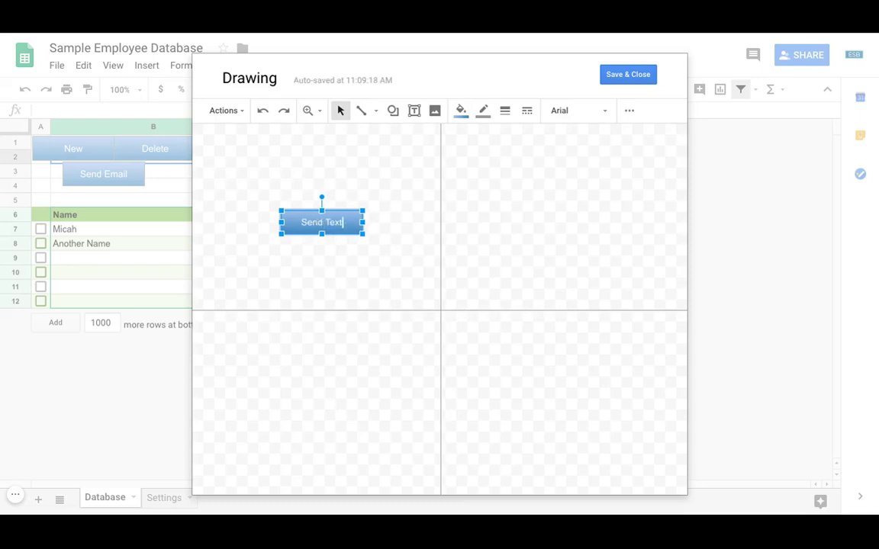
pyautogui.click(644, 76)
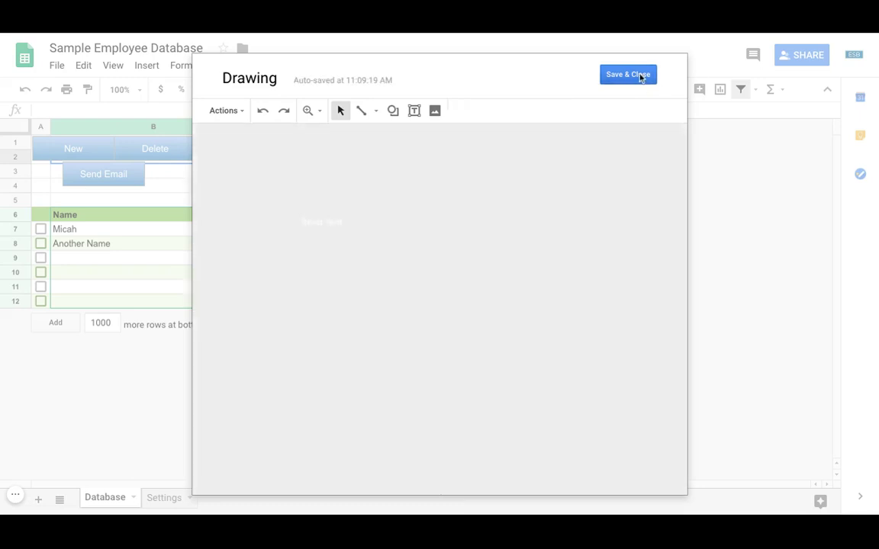
# Step: Line up Send Text and Send Email beside Delete in the top row
pyautogui.moveTo(107, 179); pyautogui.dragTo(240, 150)
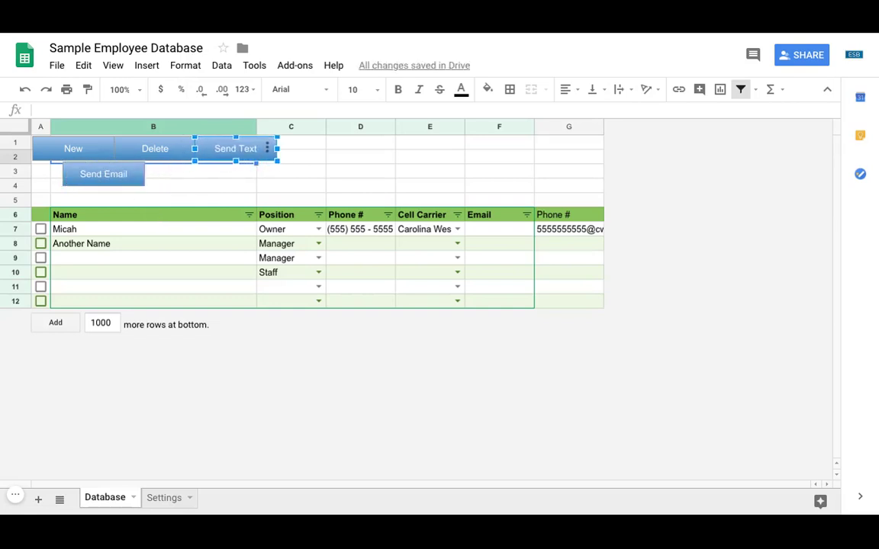
pyautogui.click(103, 174)
pyautogui.moveTo(103, 174); pyautogui.dragTo(317, 148)
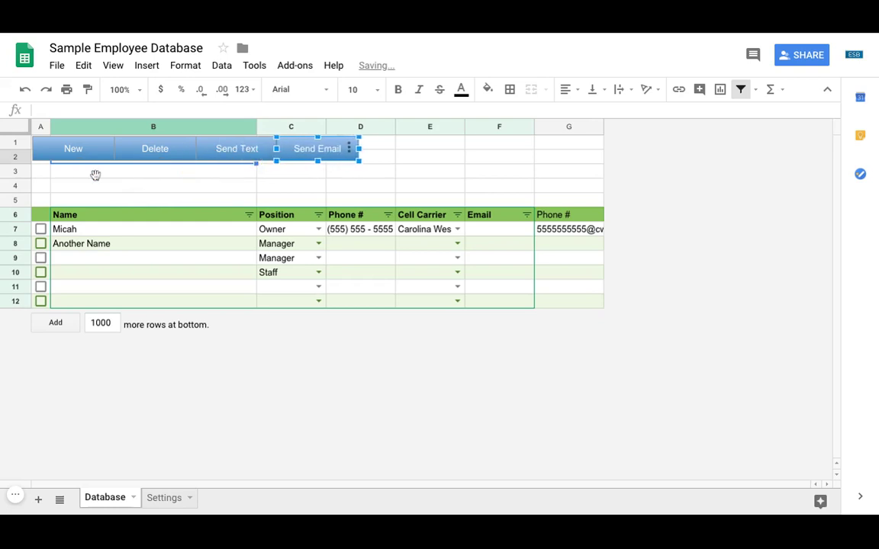
pyautogui.click(407, 162)
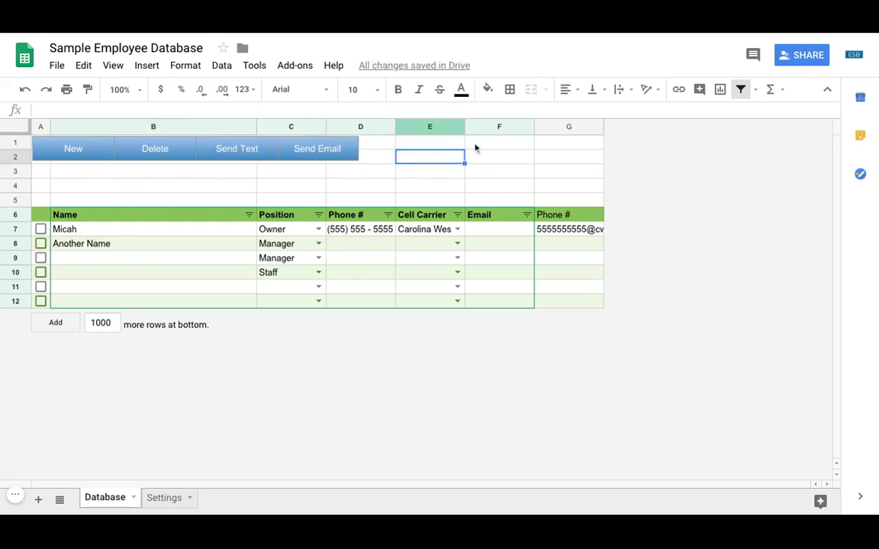
# Step: Enter the labels Subject in E1 and Message in E3
pyautogui.click(438, 146)
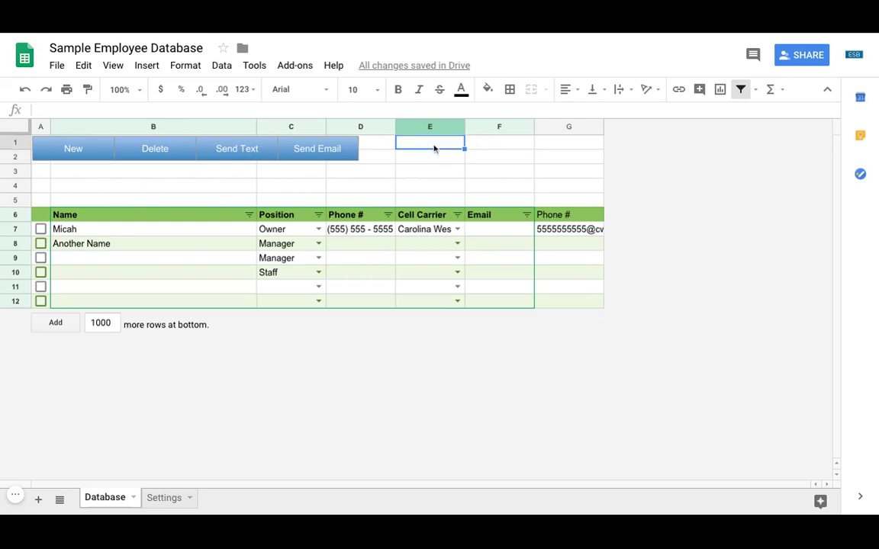
pyautogui.write('Subject')
pyautogui.press('Tab')
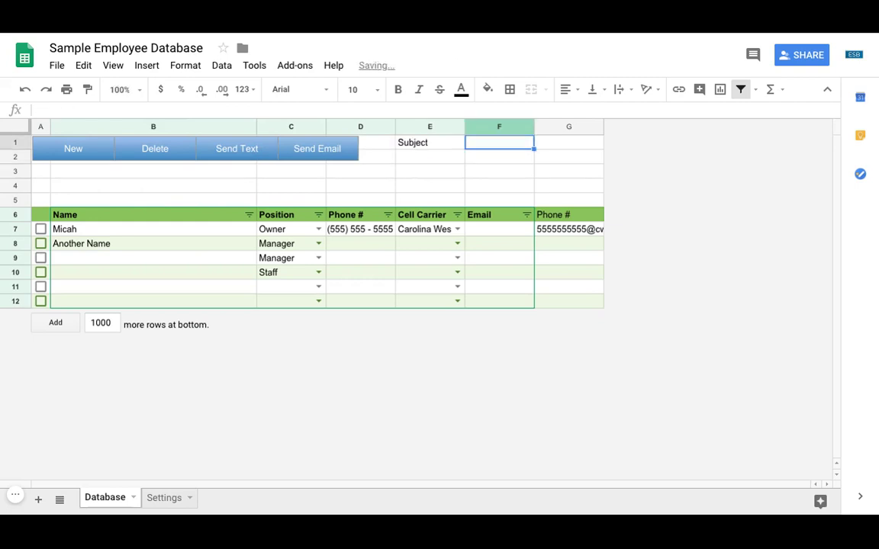
pyautogui.press('Return')
pyautogui.press('Down')
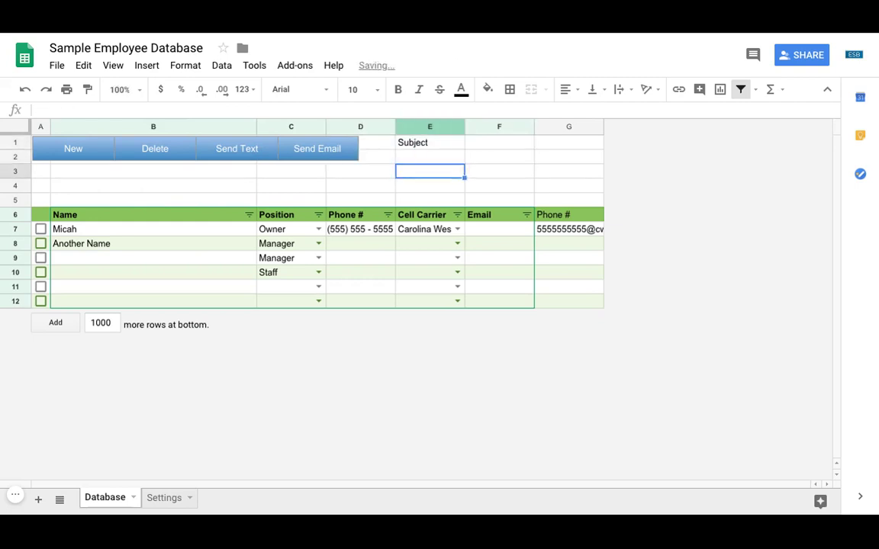
pyautogui.write('Message')
pyautogui.press('Tab')
pyautogui.press('Up')
pyautogui.press('Up')
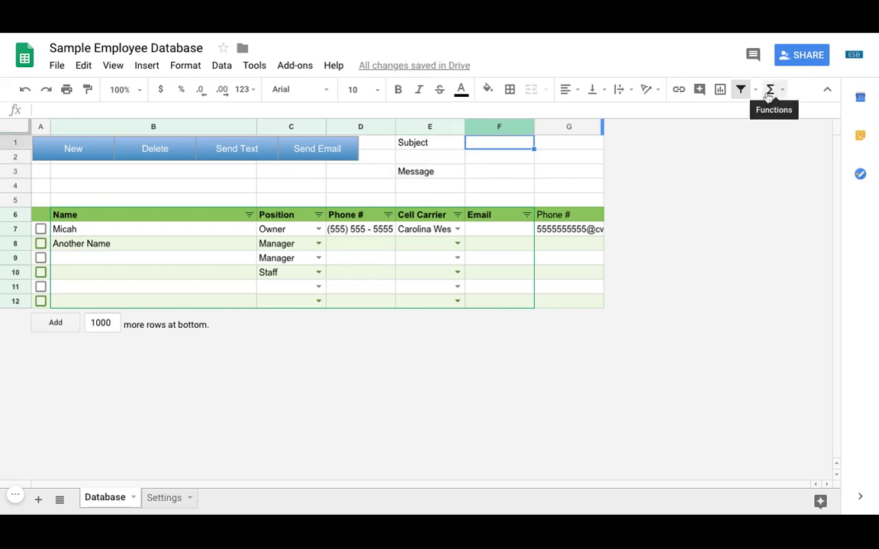
# Step: Give cells F1 and F3 thick outer borders
pyautogui.click(510, 90)
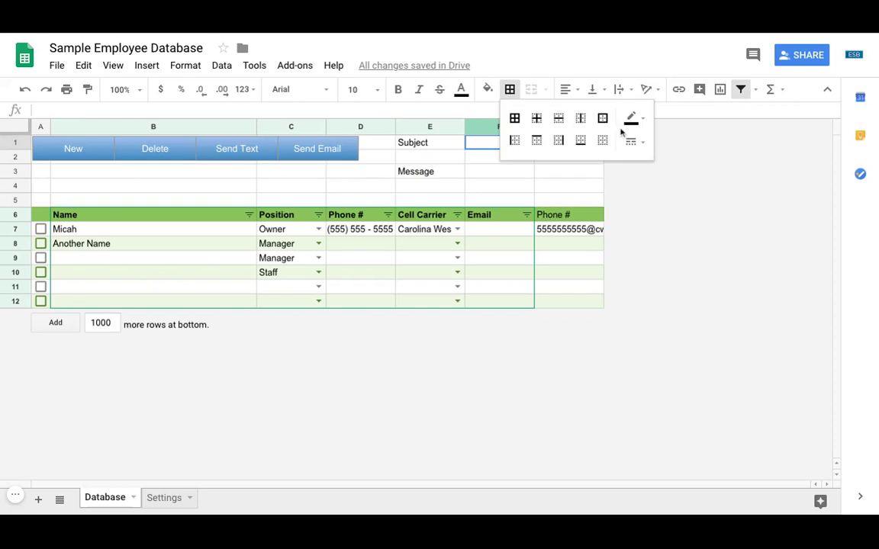
pyautogui.click(640, 142)
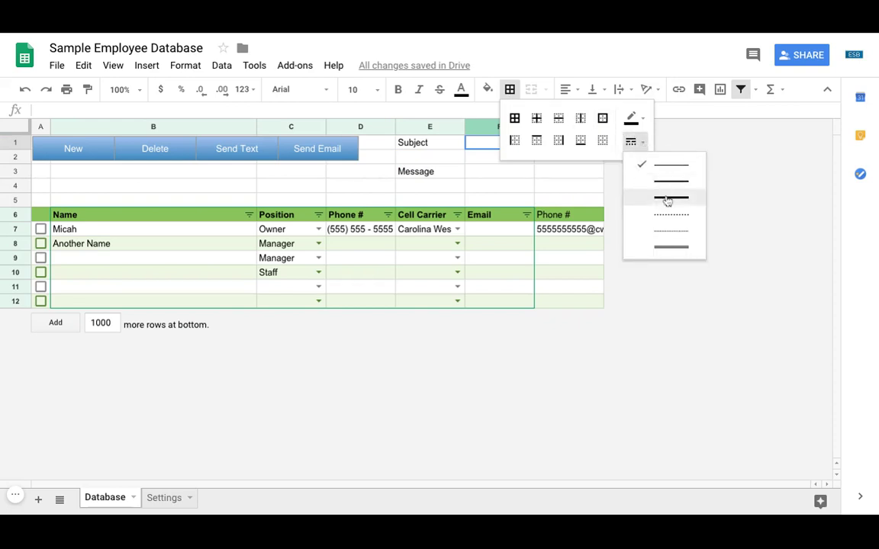
pyautogui.click(666, 199)
pyautogui.click(509, 89)
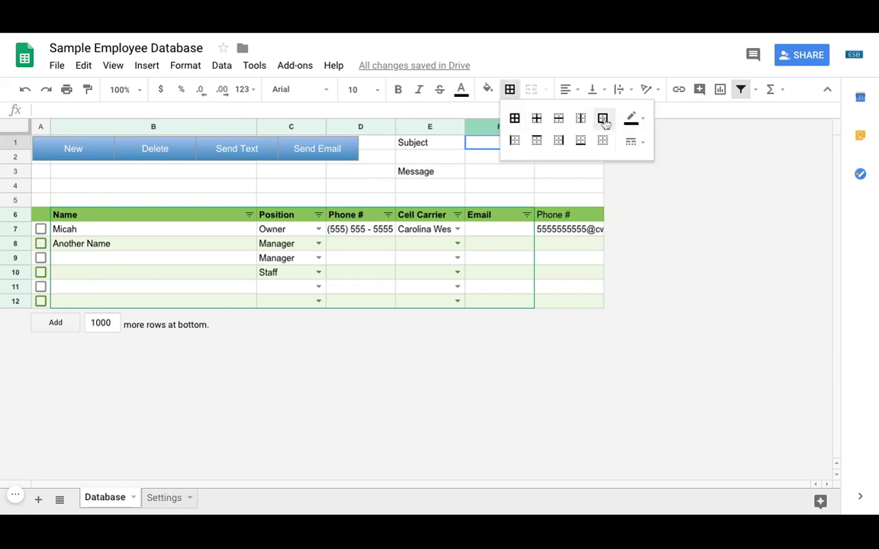
pyautogui.click(603, 118)
pyautogui.click(494, 174)
pyautogui.click(509, 89)
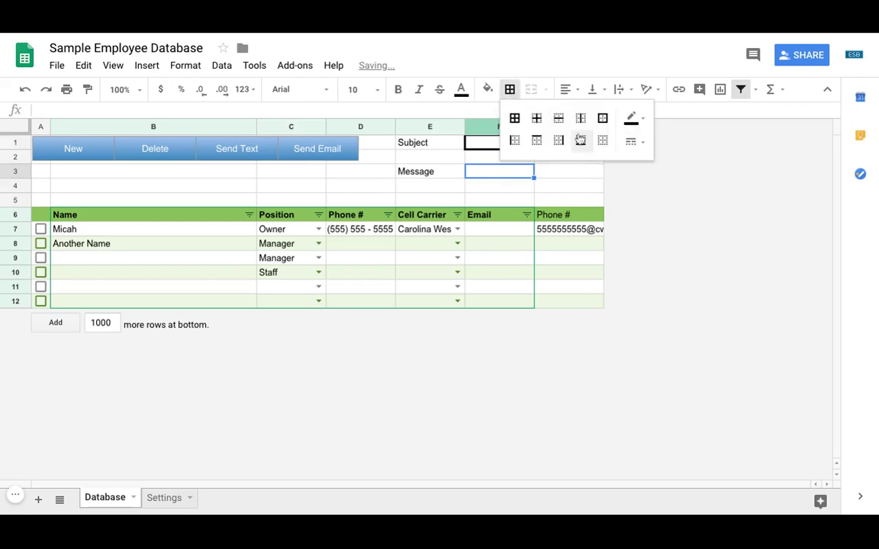
pyautogui.click(603, 119)
pyautogui.click(568, 191)
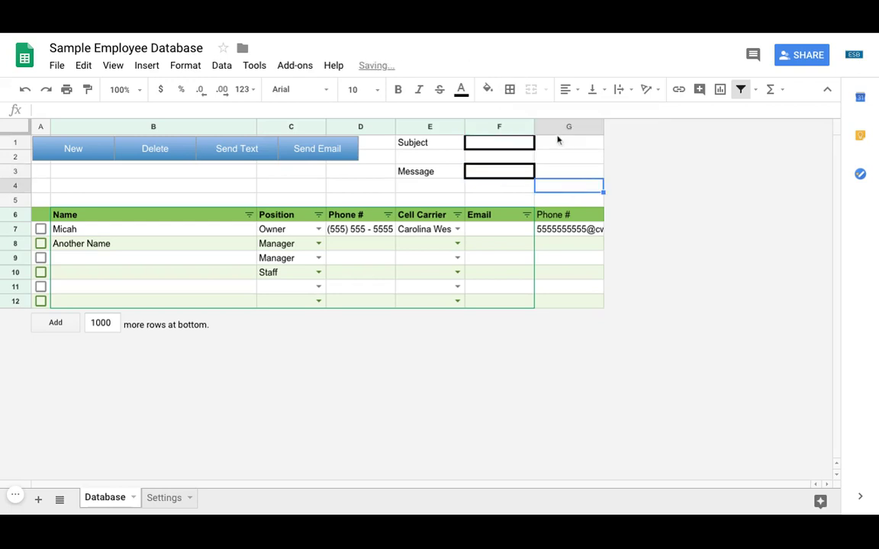
pyautogui.click(559, 126)
# Step: Hide the duplicate Phone # column G, widen column F, and make row 3 taller
pyautogui.rightClick(559, 127)
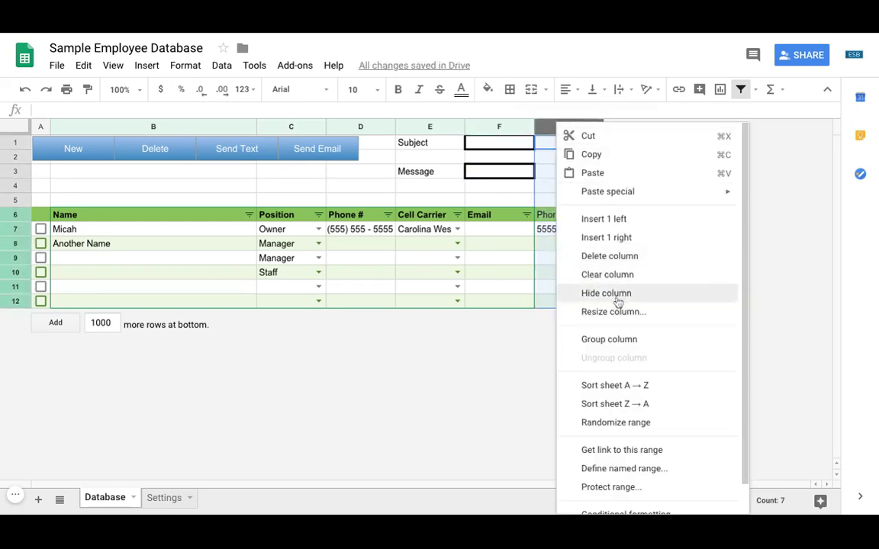
pyautogui.click(618, 293)
pyautogui.moveTo(534, 128); pyautogui.dragTo(680, 127)
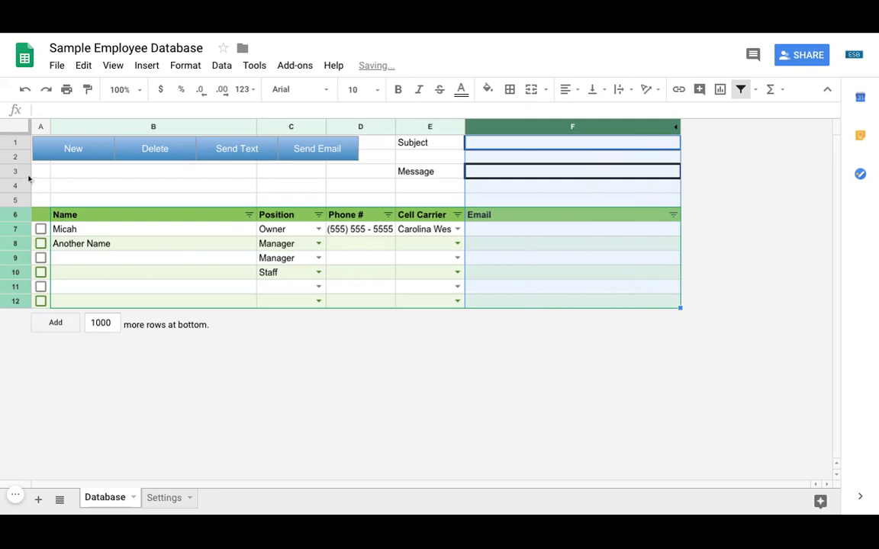
pyautogui.moveTo(28, 178); pyautogui.dragTo(23, 213)
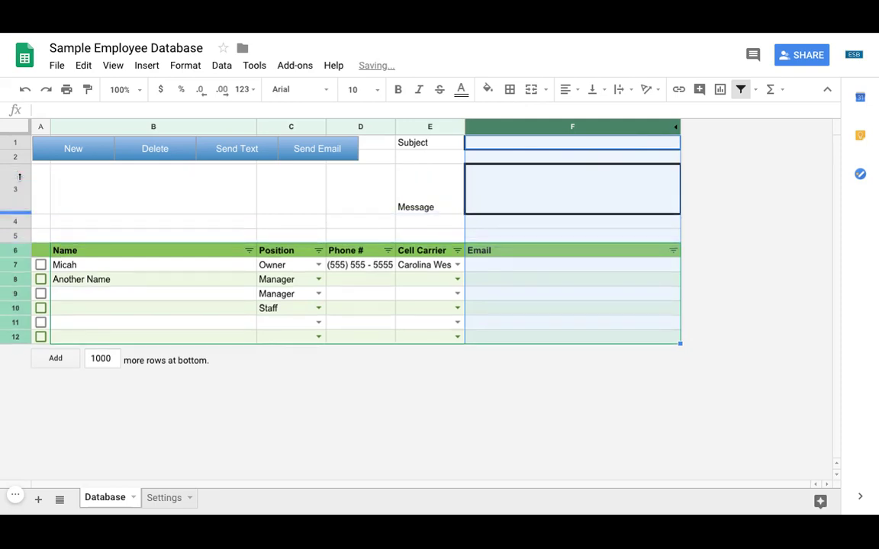
# Step: Top-align the Message label in E3, then check the Settings sheet and return to Database
pyautogui.click(435, 192)
pyautogui.click(566, 89)
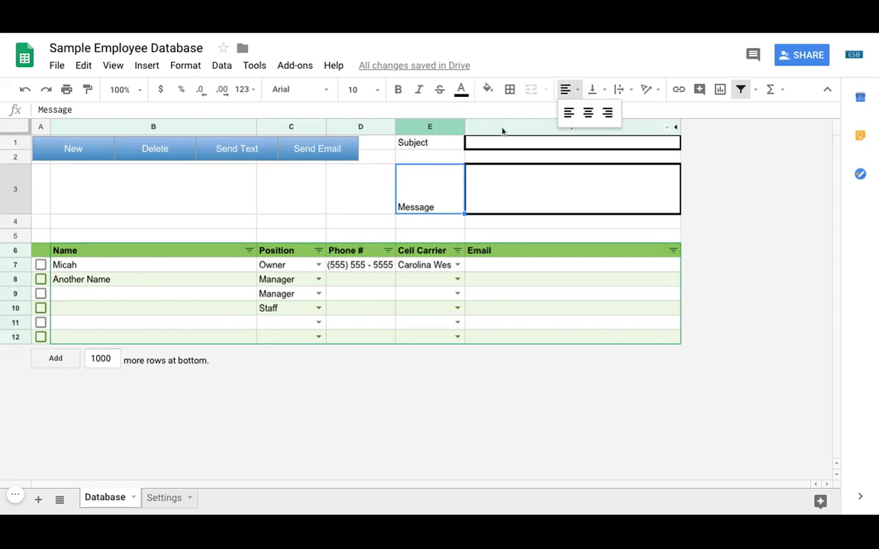
pyautogui.click(592, 89)
pyautogui.click(595, 112)
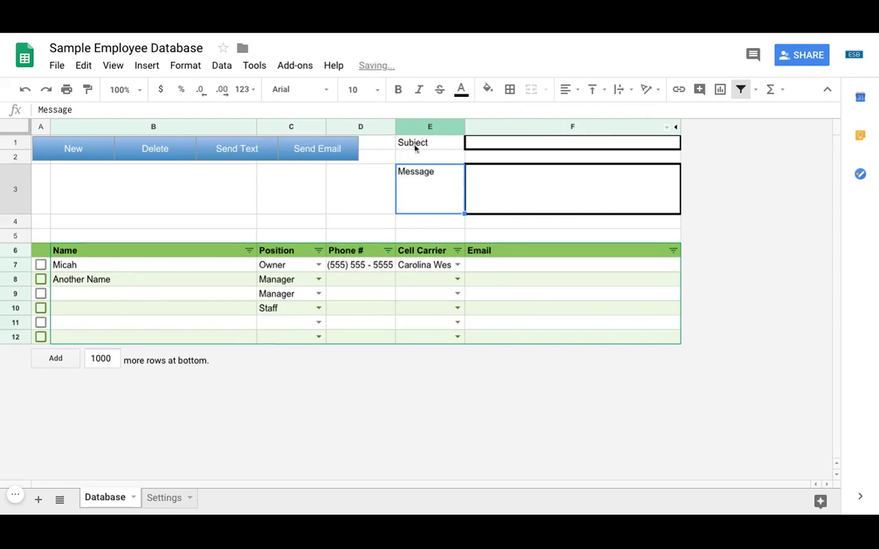
pyautogui.click(368, 199)
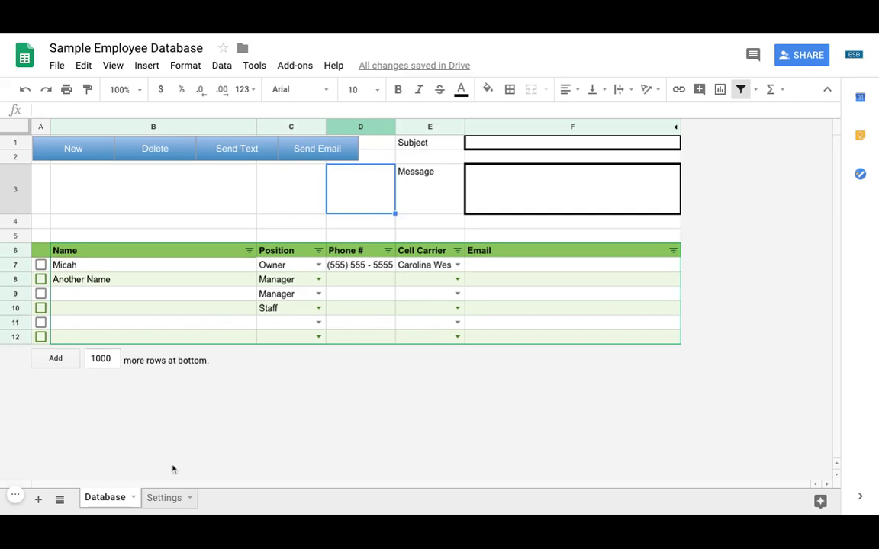
pyautogui.click(163, 497)
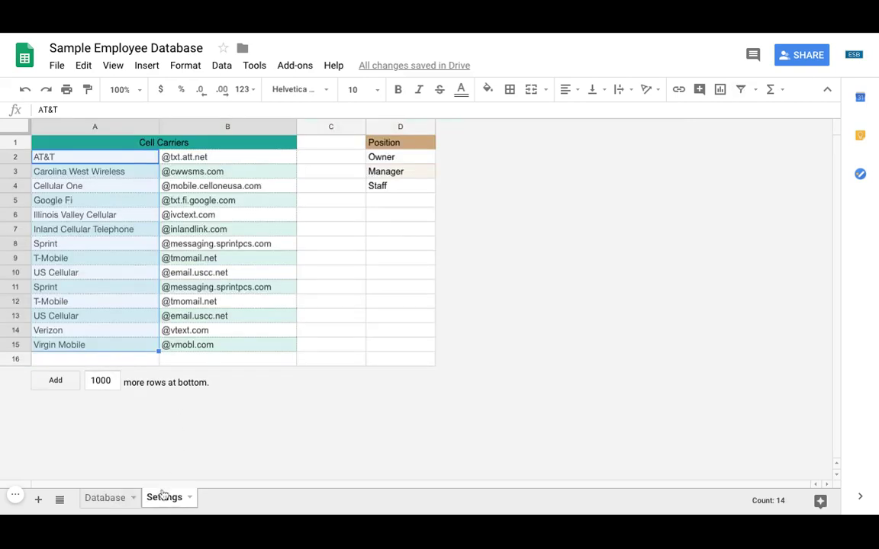
pyautogui.click(107, 498)
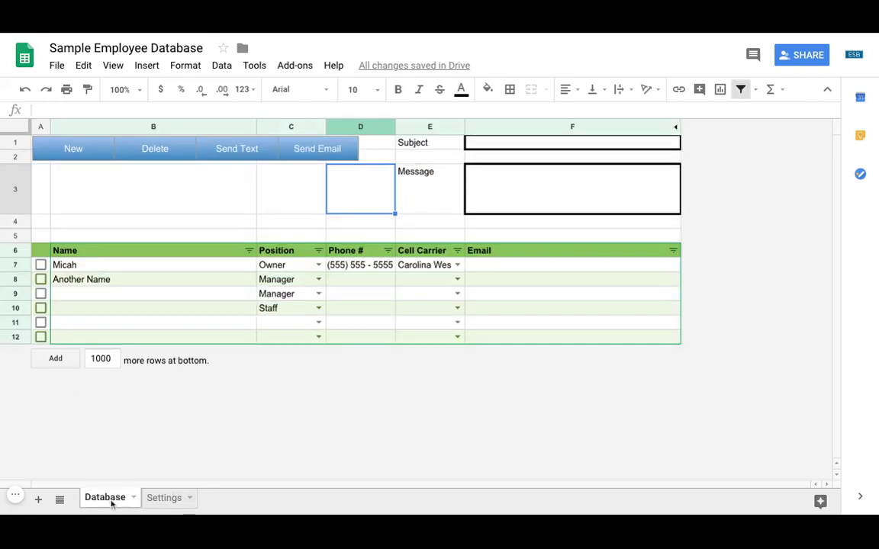